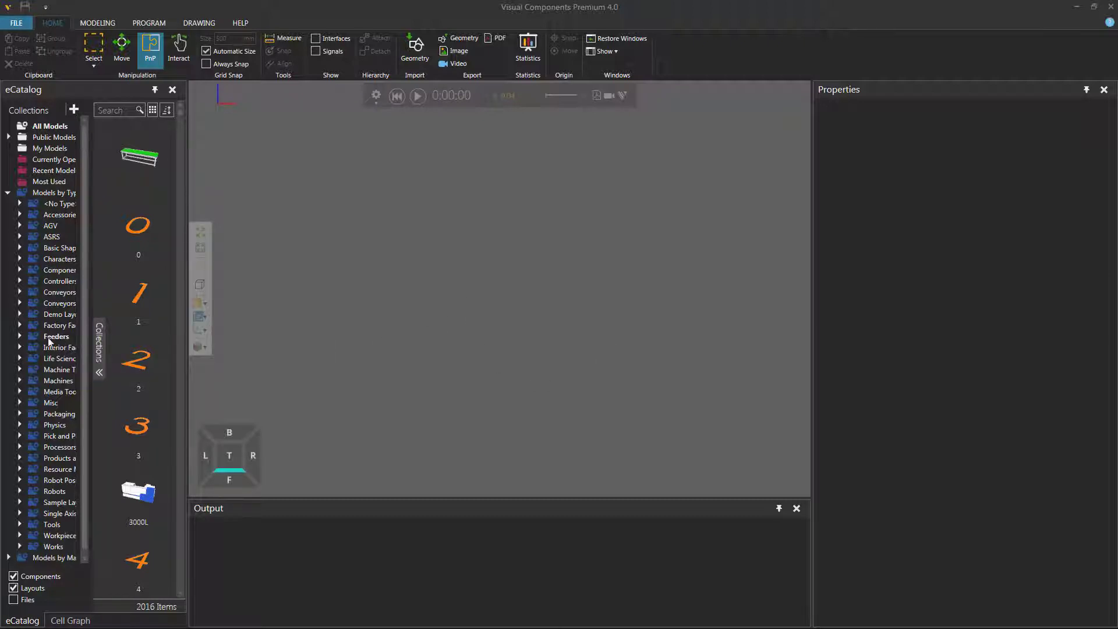
Add the Visual Components Generic Articulated Robot v4 from the robot models to the empty layout
left_click(19, 492)
scroll(19, 493, "down", 4)
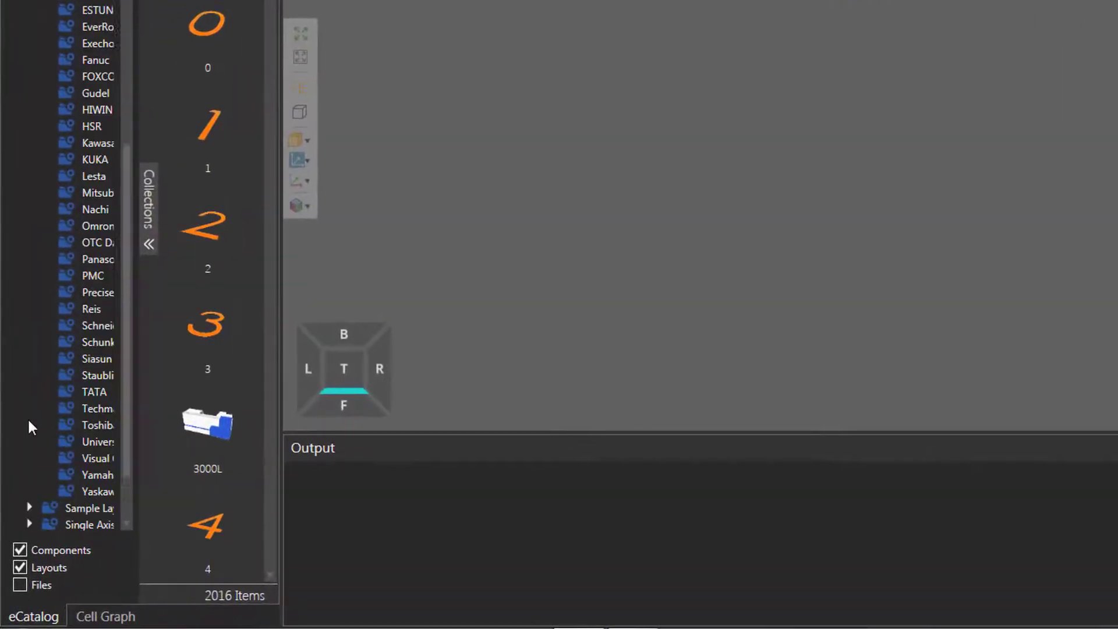
left_click(103, 385)
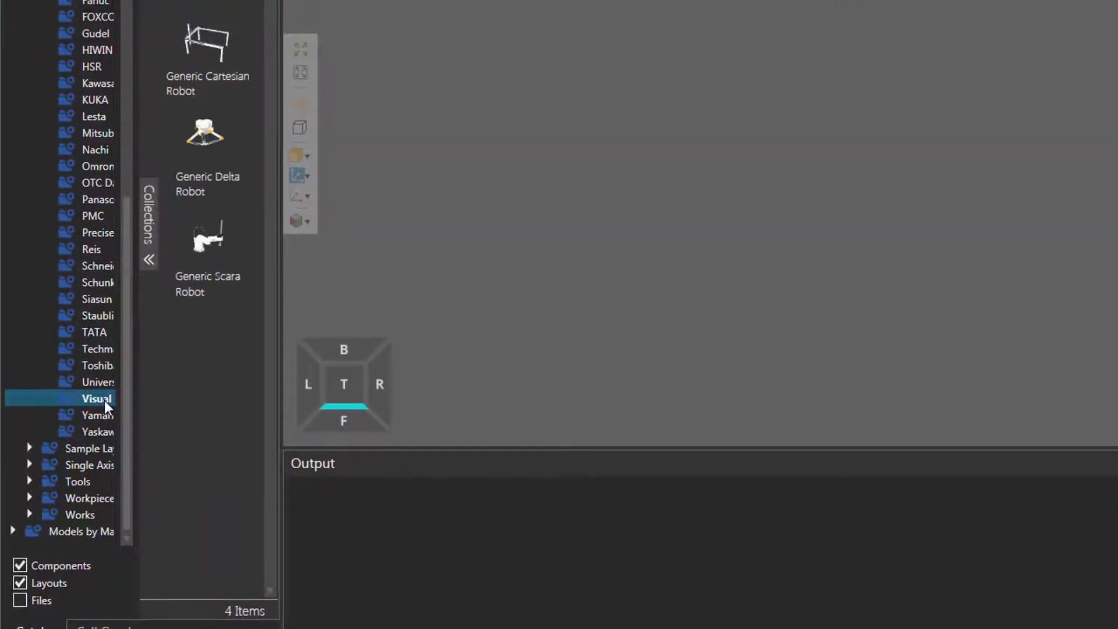
double_click(207, 81)
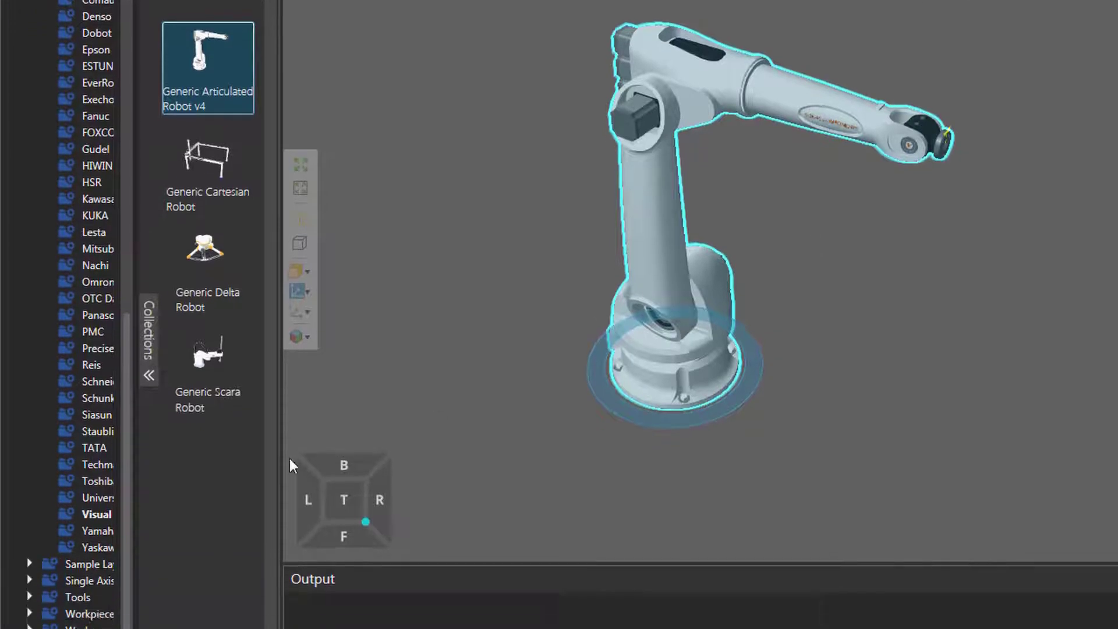
Add the Visual Components Weld torch from the tool models and mount it on the robot's flange
left_click(29, 465)
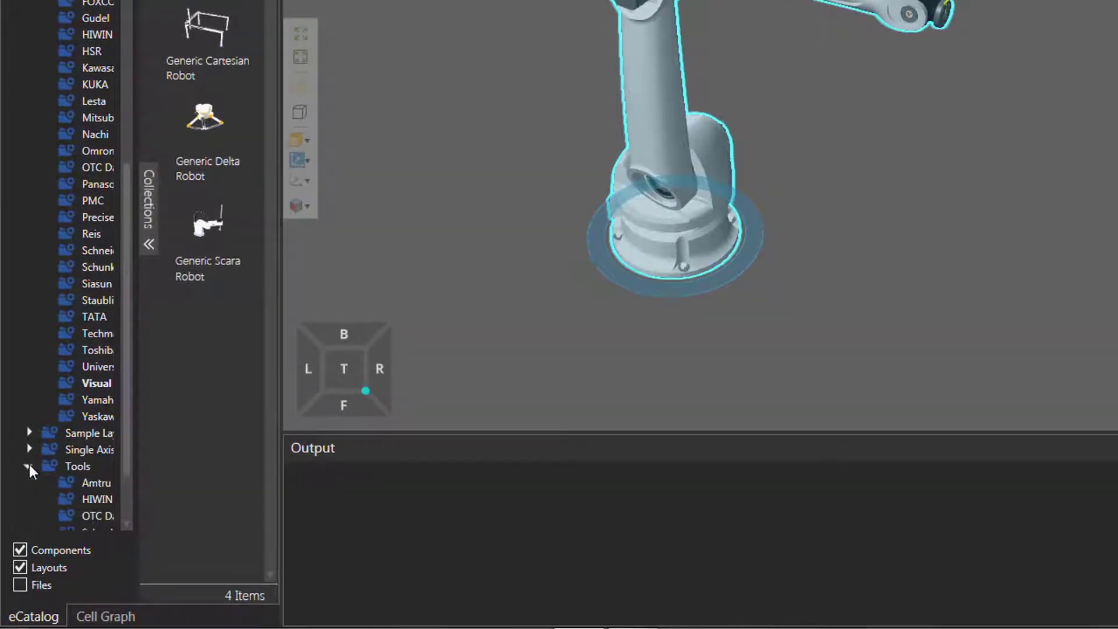
left_click(92, 466)
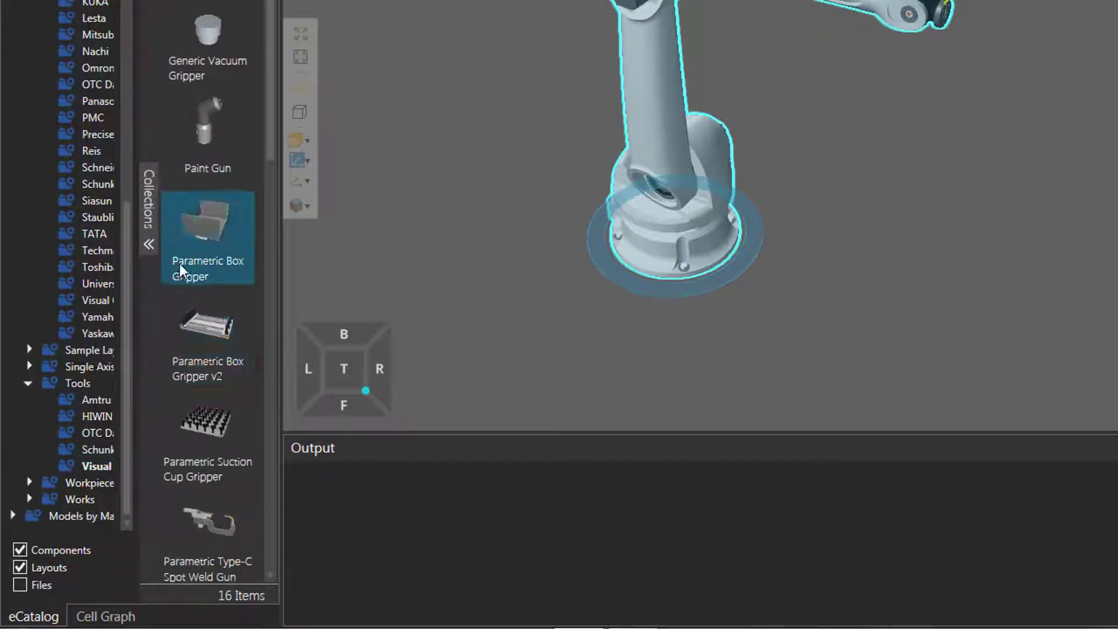
scroll(181, 259, "down", 5)
left_click(200, 427)
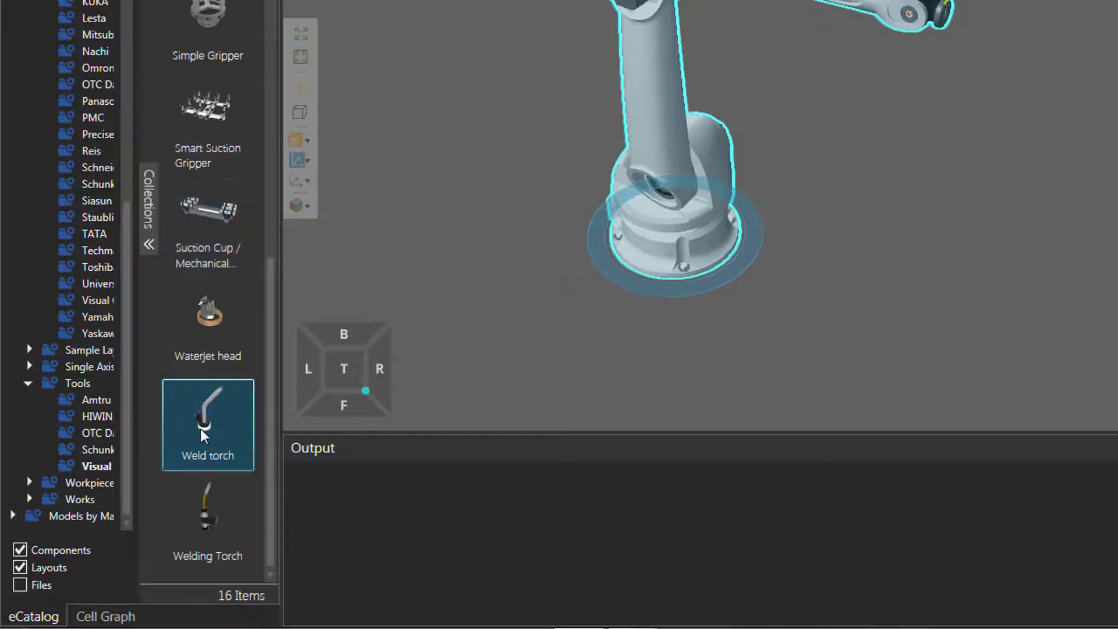
double_click(202, 447)
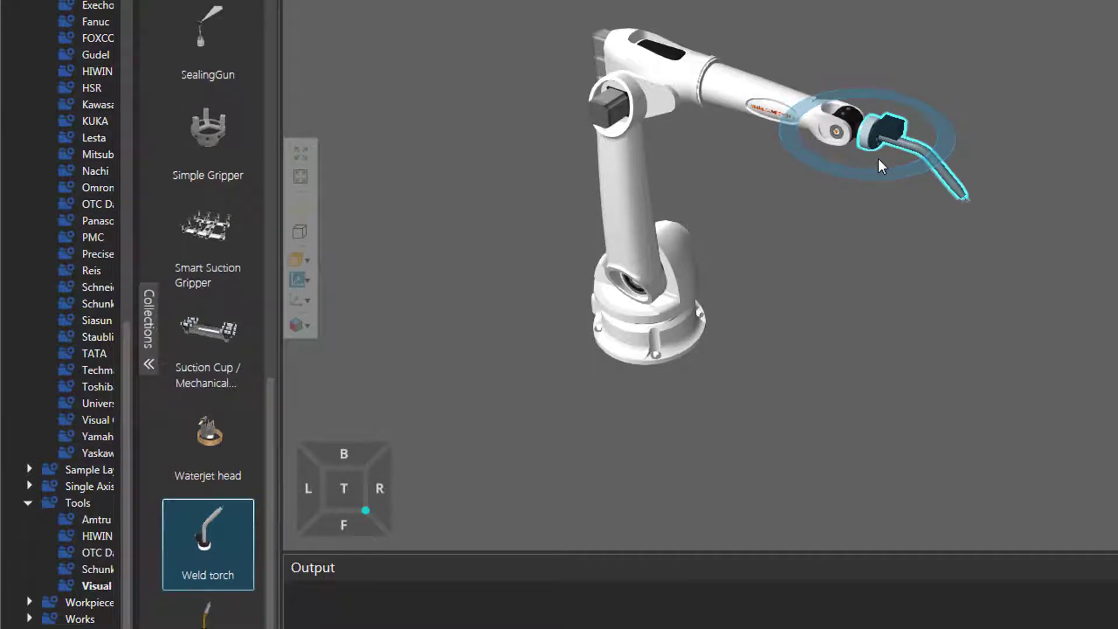
Place the Visual Components Workpiece Positioner from the workpiece positioner models in front of the robot
left_click(29, 603)
scroll(29, 581, "down", 2)
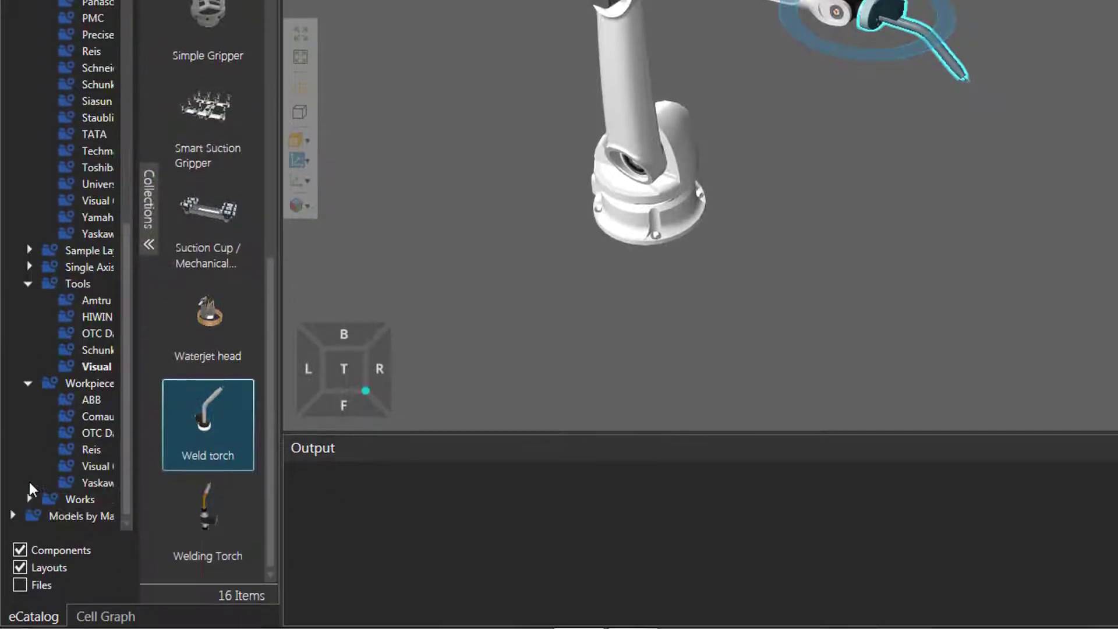
left_click(99, 470)
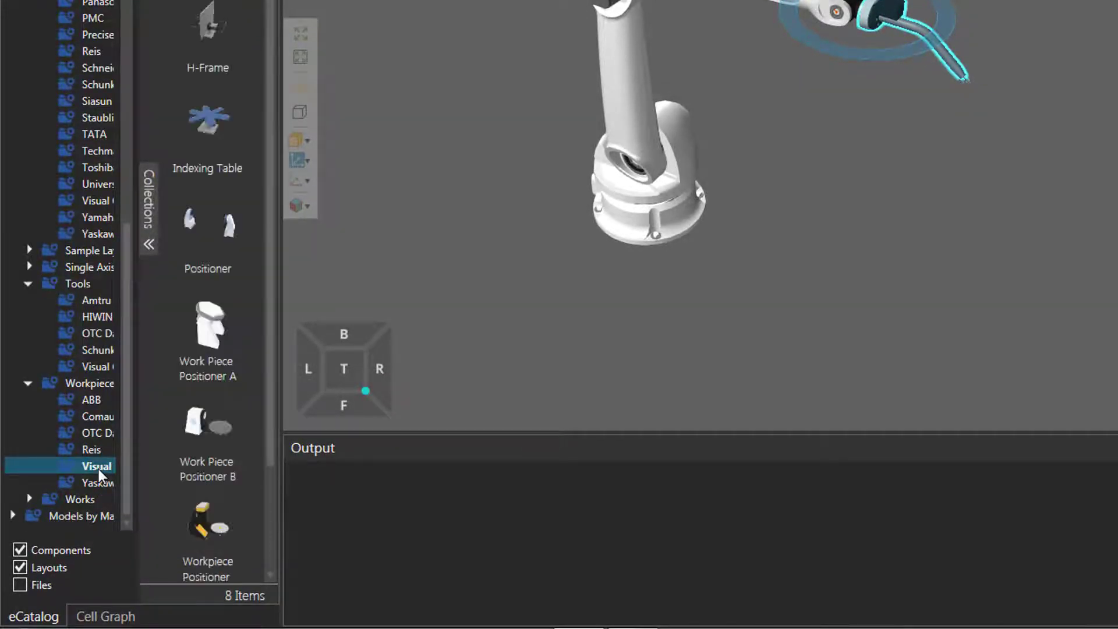
scroll(217, 236, "down", 1)
left_click(233, 410)
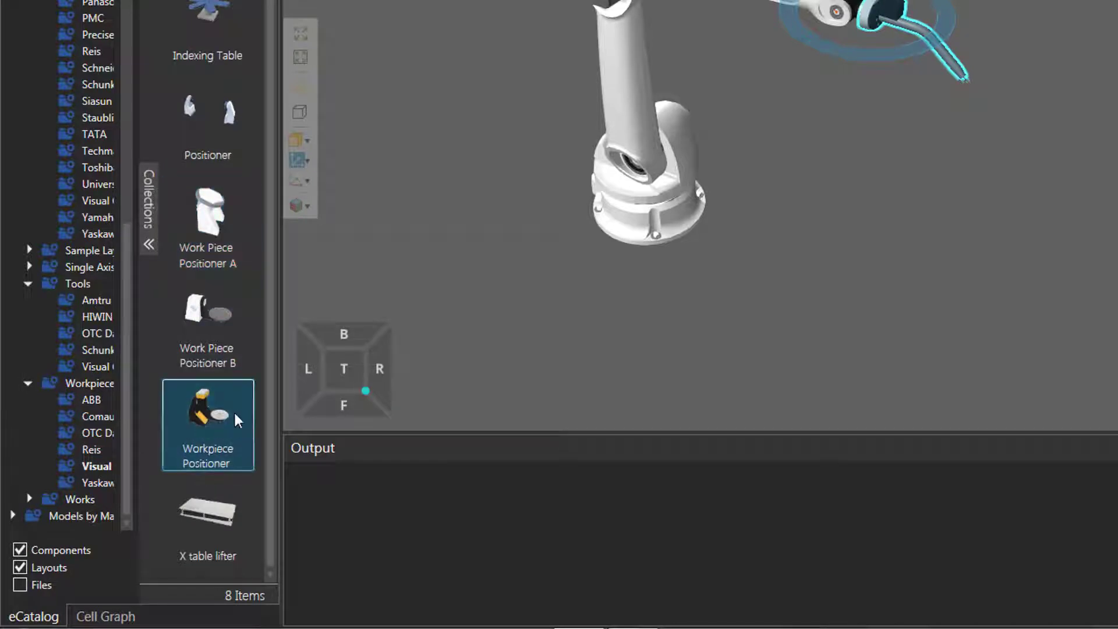
left_click_drag(222, 409, 840, 260)
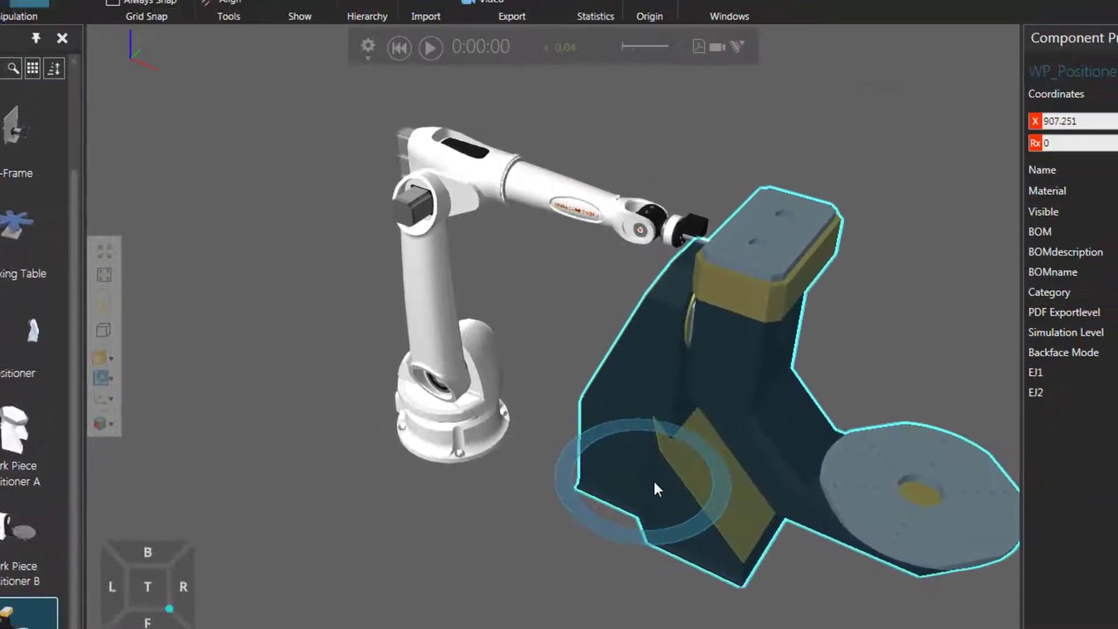
Move and rotate the positioner so its round table faces the robot, at about X 1253 mm
left_click_drag(652, 478, 649, 410)
left_click_drag(652, 470, 523, 529)
left_click_drag(564, 439, 714, 445)
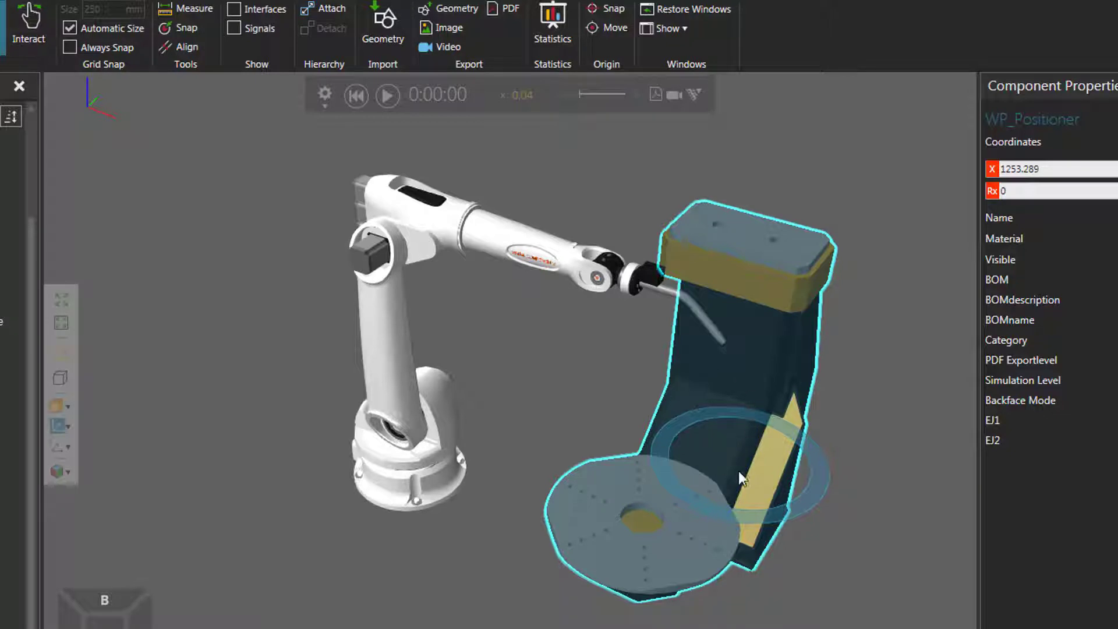
Show the interfaces, link the positioner's RobotInterface to the robot's Connect Workpiece Positioner port, and hide the interfaces again
left_click(234, 9)
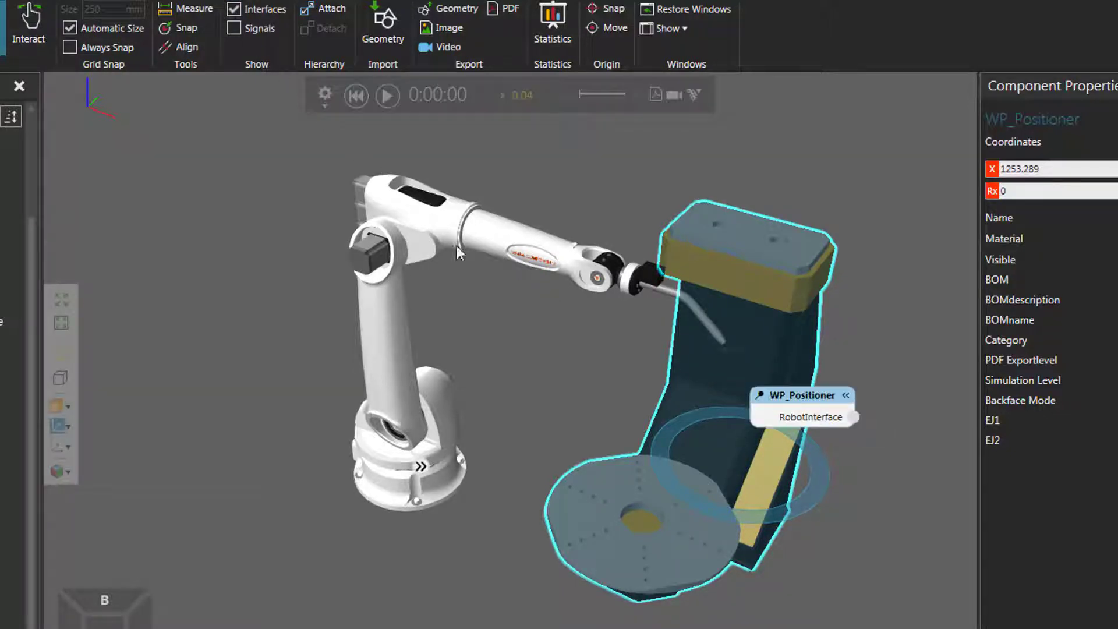
left_click(420, 465)
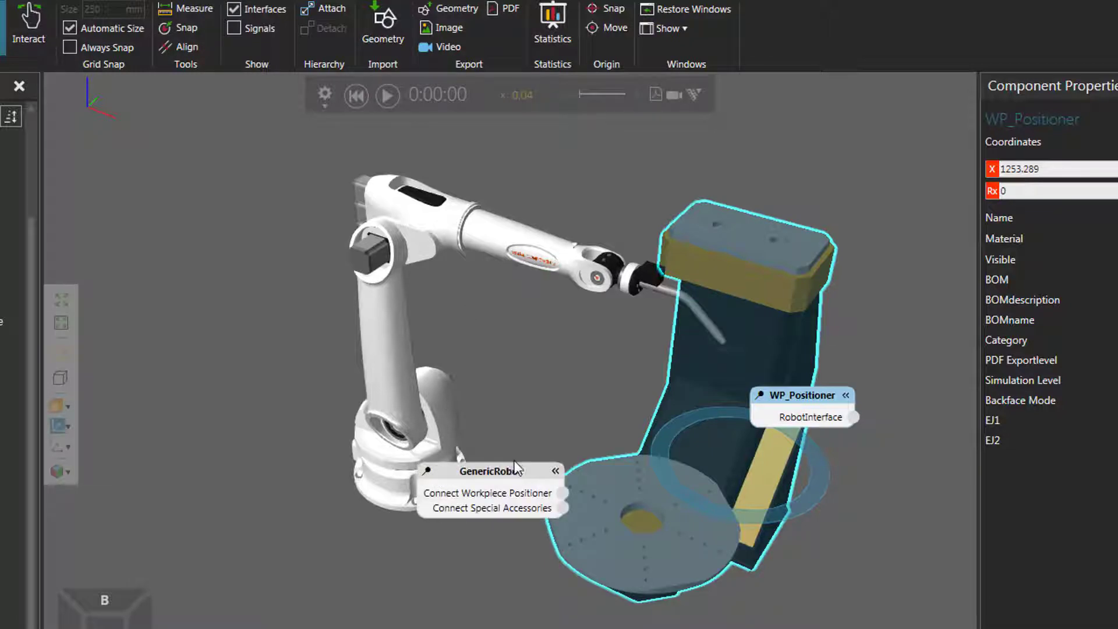
left_click_drag(515, 466, 496, 359)
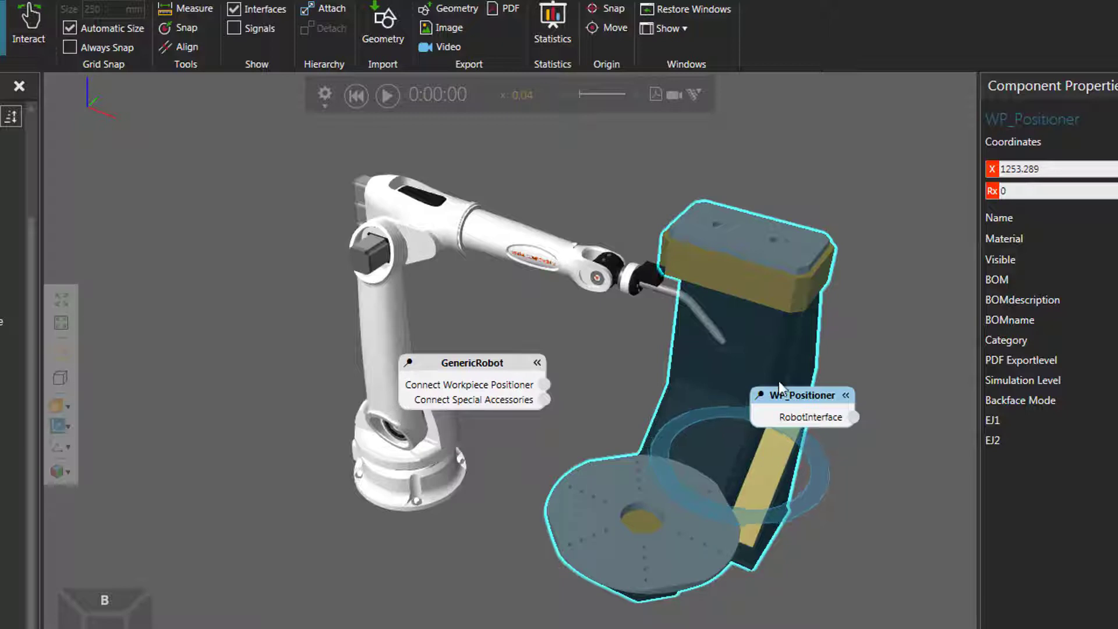
left_click_drag(853, 417, 548, 389)
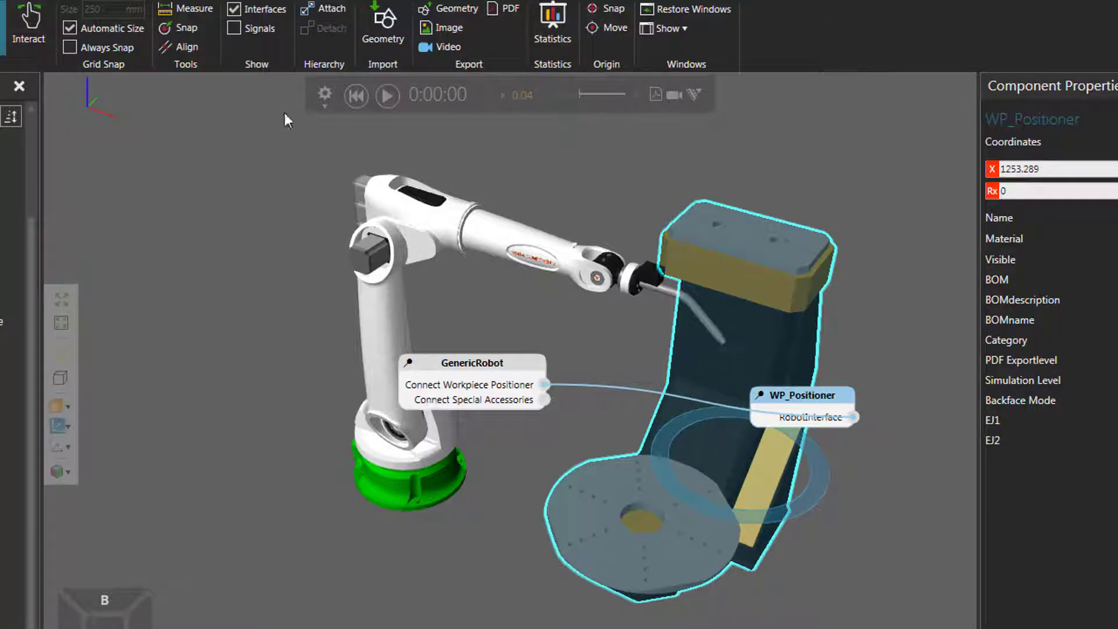
left_click(235, 8)
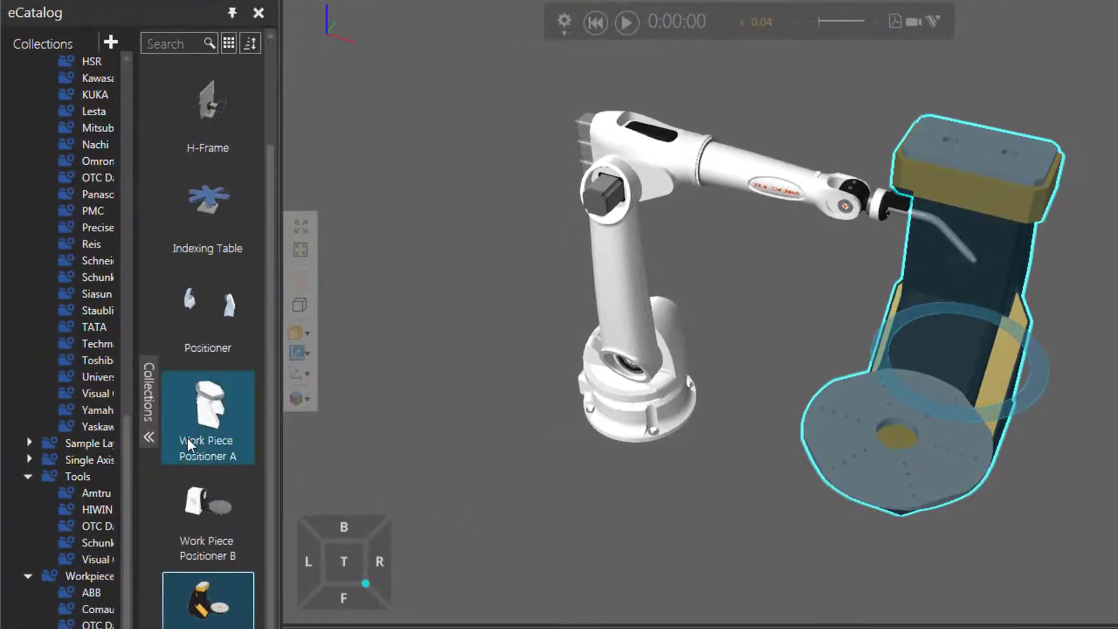
Search the product models for "sme" and place the SME Part on the floor in front of the robot's base
left_click_drag(37, 466, 37, 286)
scroll(128, 265, "up", 8)
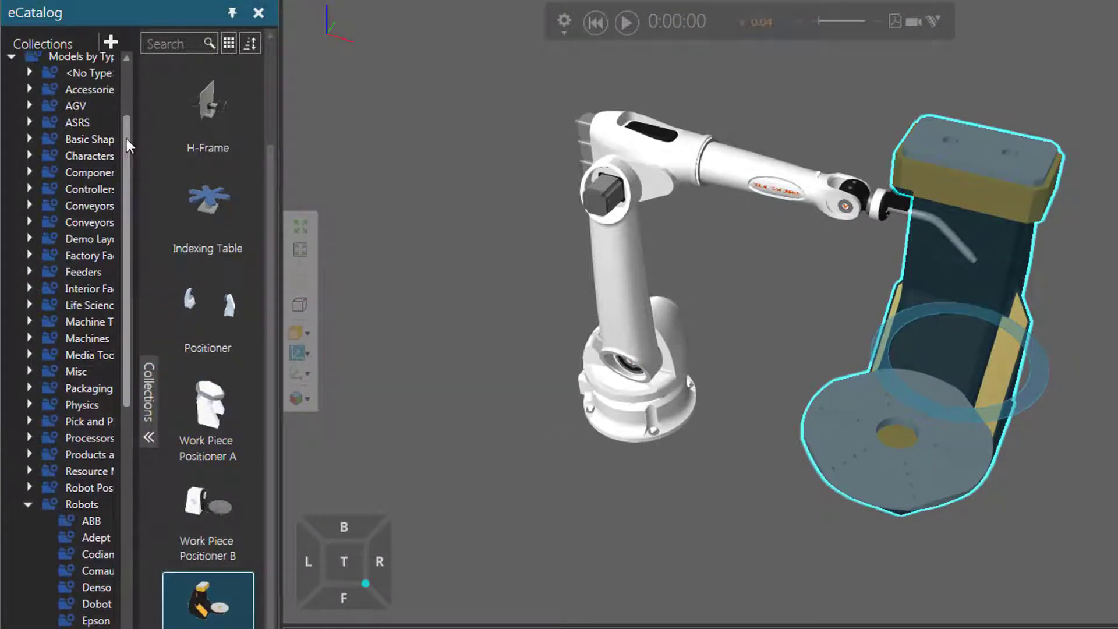
left_click(78, 458)
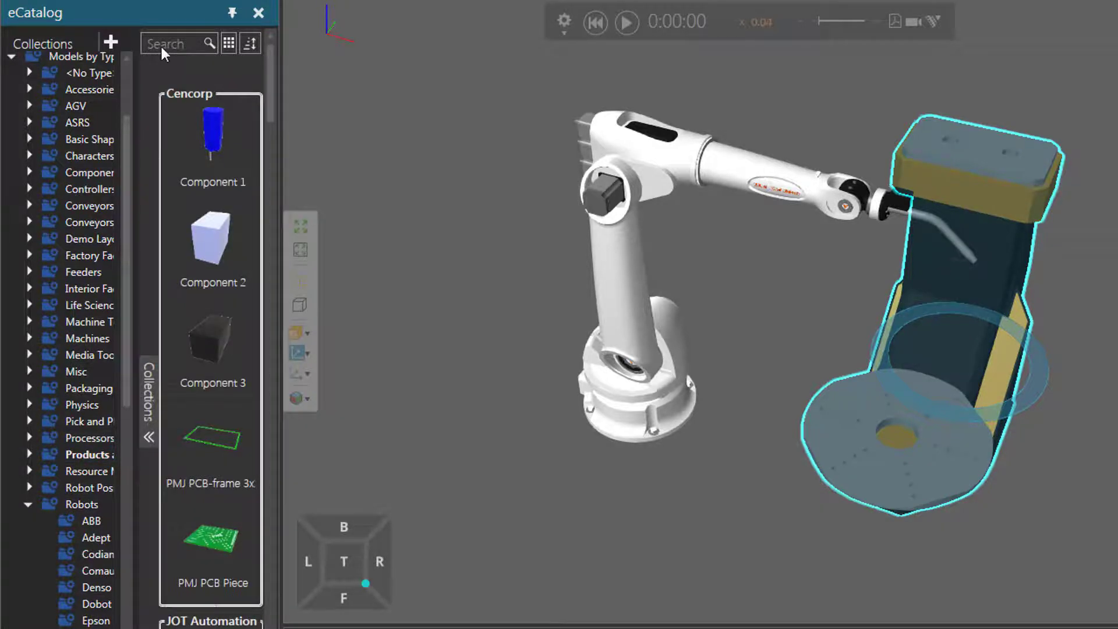
type("sme")
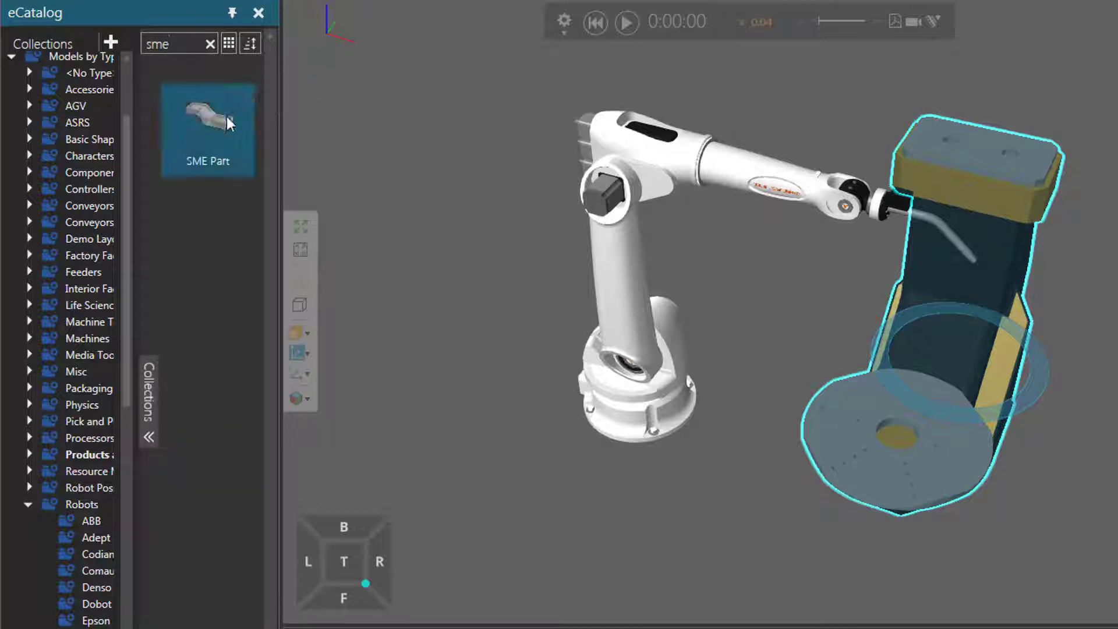
left_click_drag(214, 135, 295, 190)
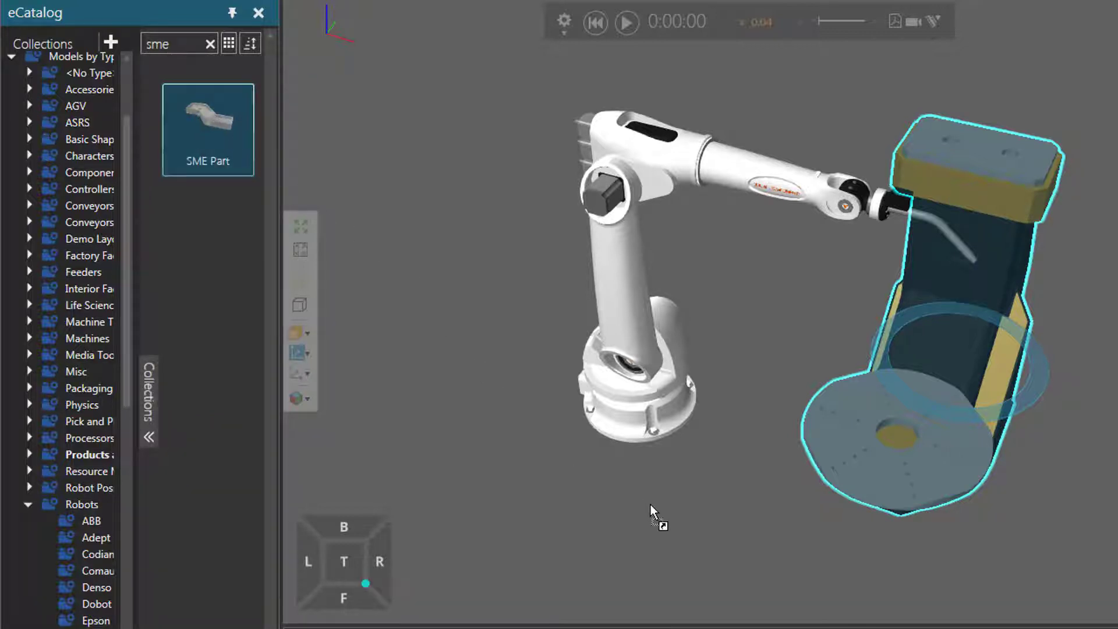
left_click_drag(651, 504, 683, 518)
Attach the SME Part to the positioner's round table as its parent node
scroll(827, 571, "up", 2)
middle_click_drag(798, 469, 800, 300)
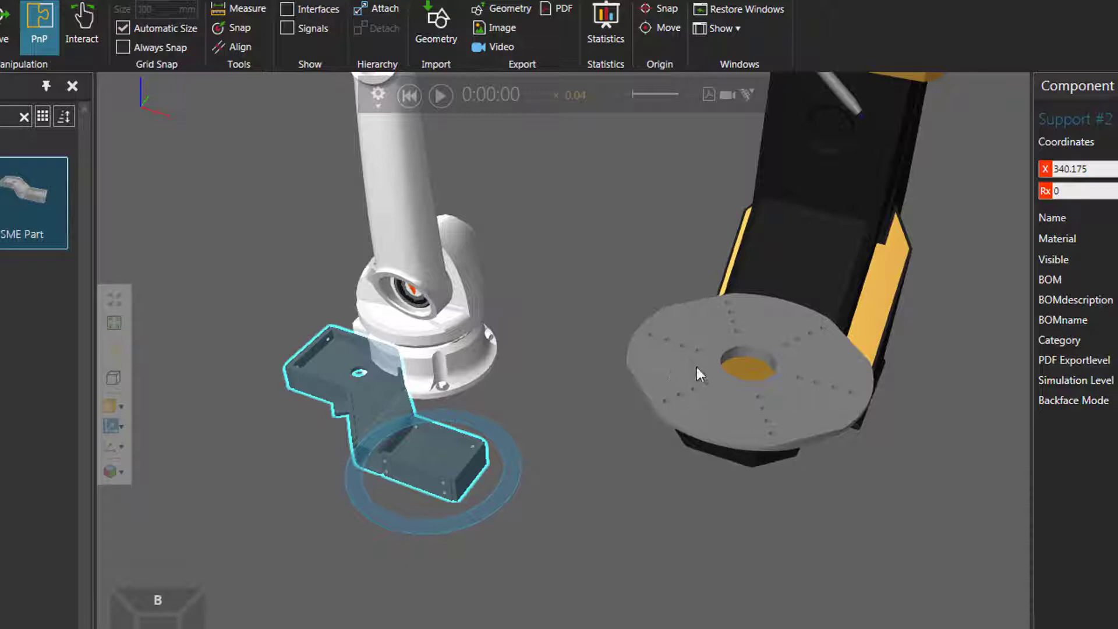
left_click(371, 10)
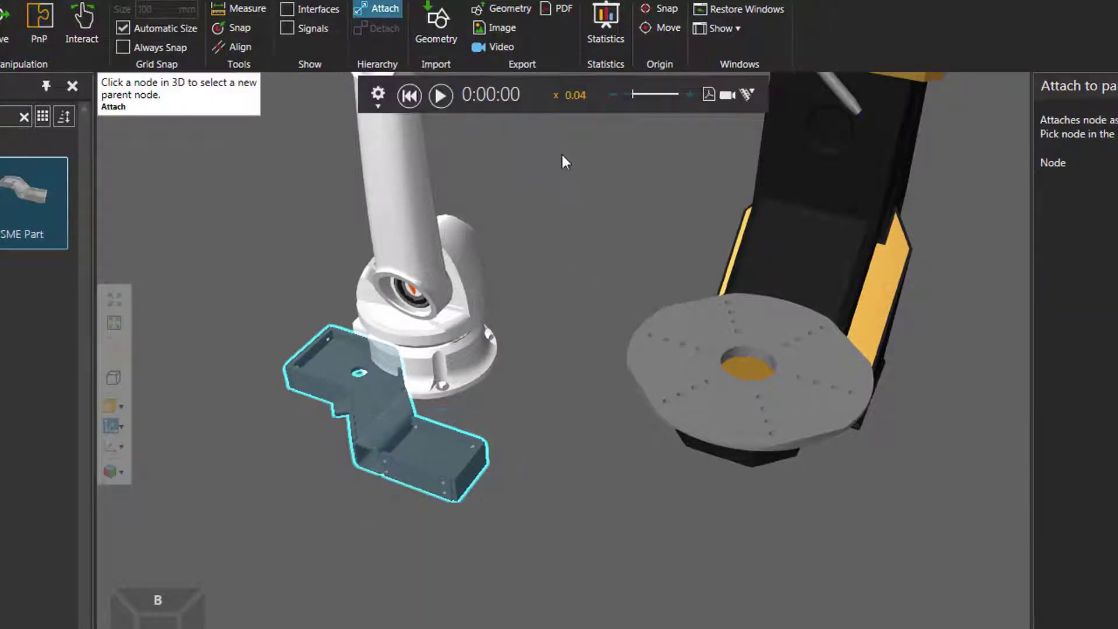
left_click(711, 331)
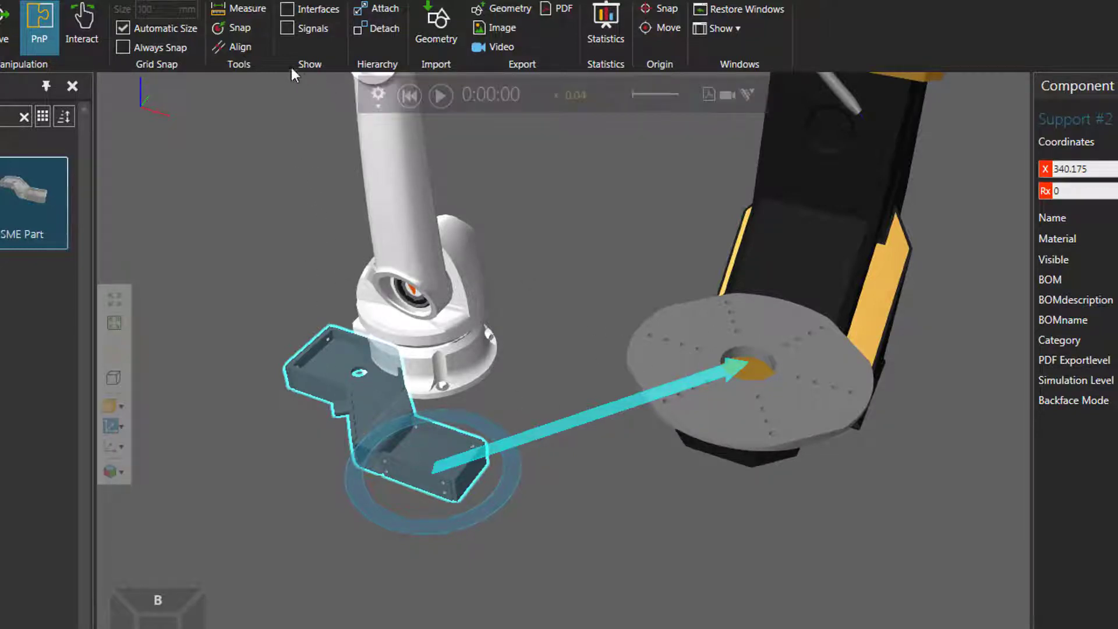
Snap the SME Part onto the top of the positioner's round table and adjust its placement there
left_click(240, 30)
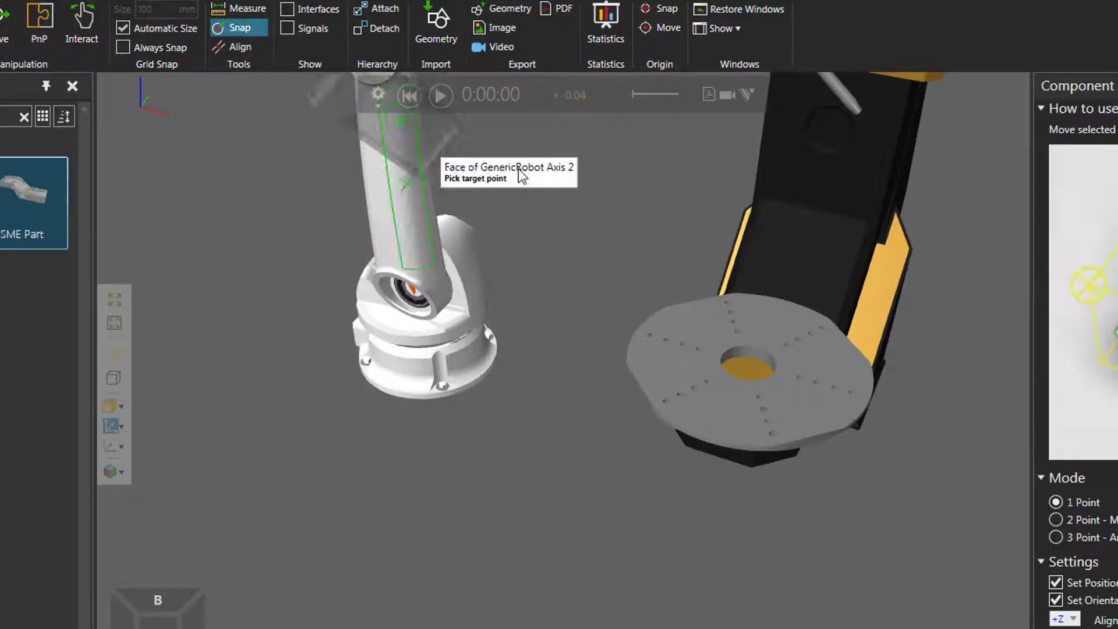
left_click(736, 414)
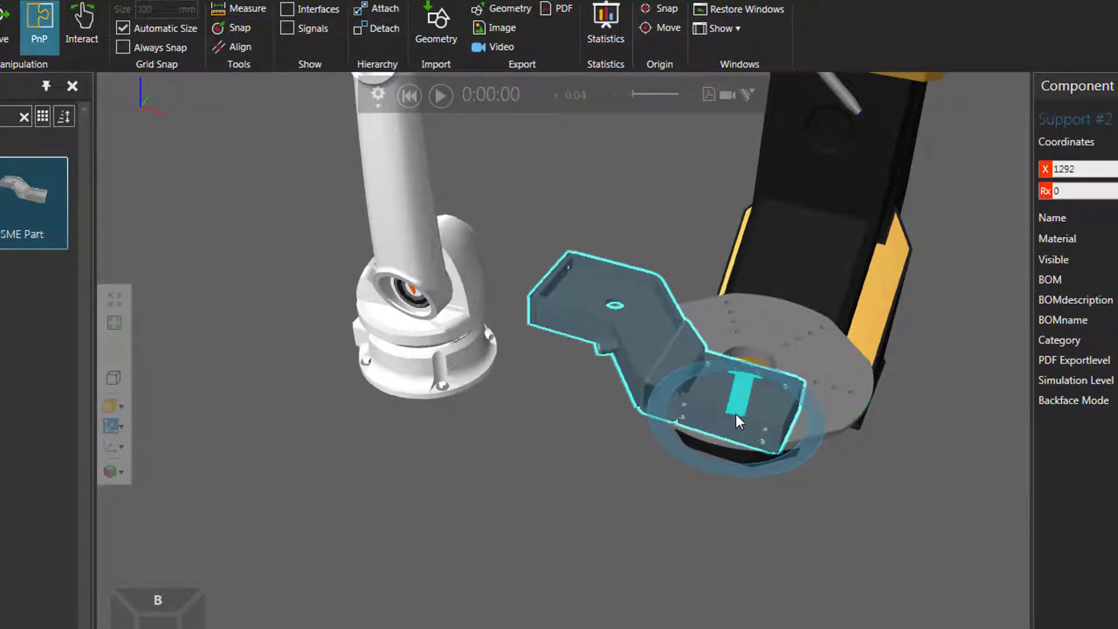
scroll(719, 503, "up", 3)
middle_click_drag(682, 533, 528, 620)
left_click_drag(581, 428, 712, 433)
right_click_drag(547, 480, 524, 483)
scroll(525, 483, "down", 4)
right_click_drag(429, 509, 505, 561)
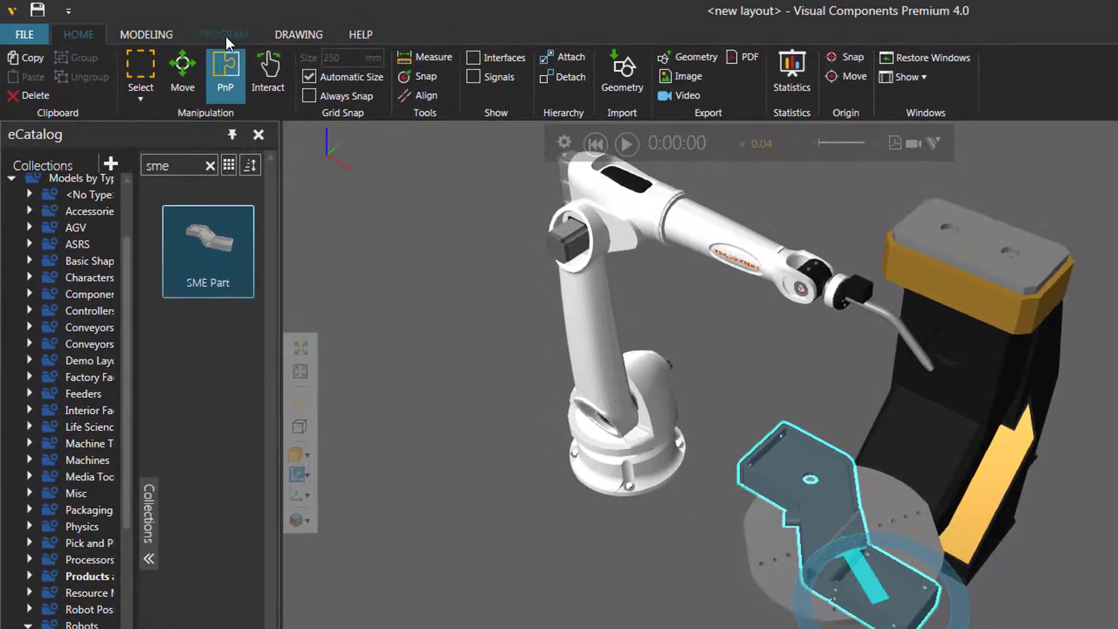
Open the robot for program editing and set its jog tool to weld_tip
left_click(224, 34)
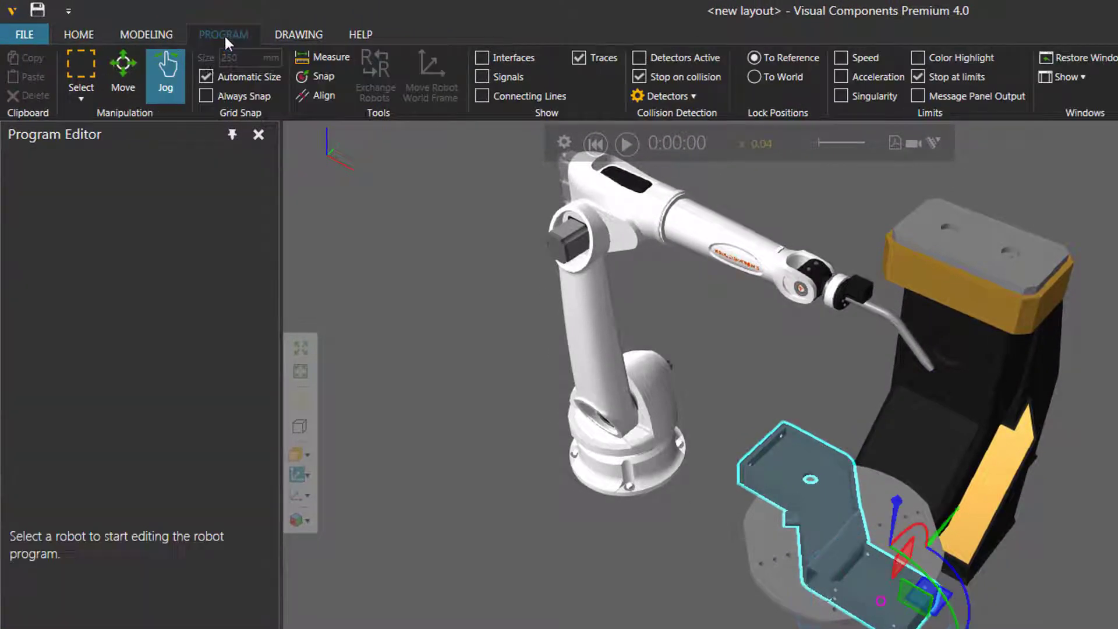
left_click(590, 322)
scroll(684, 351, "up", 3)
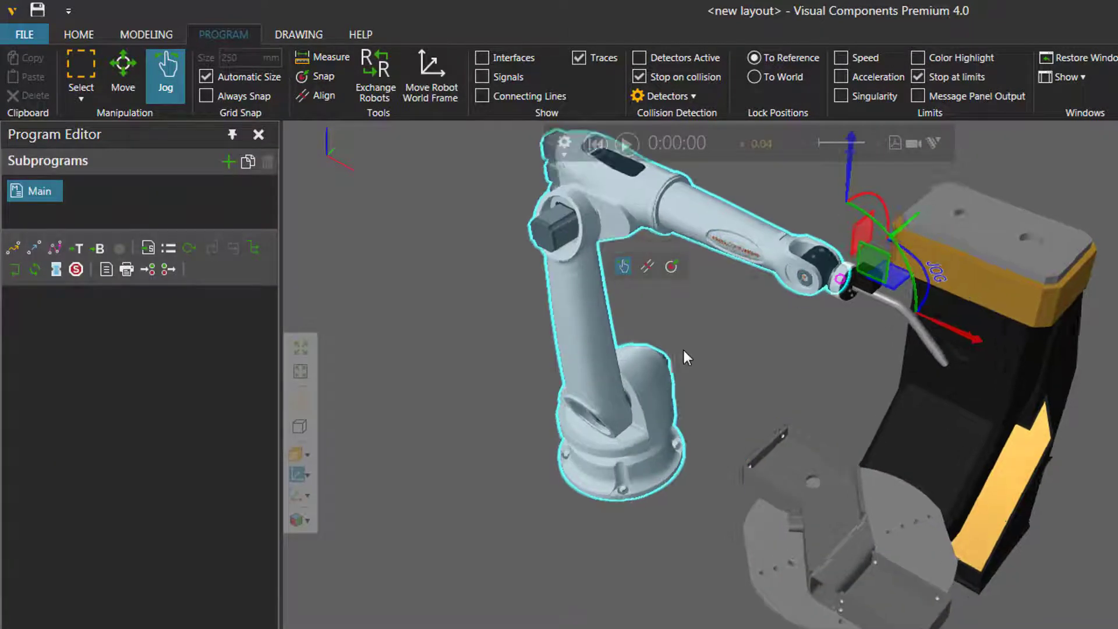
right_click_drag(854, 337, 781, 400)
scroll(781, 406, "up", 3)
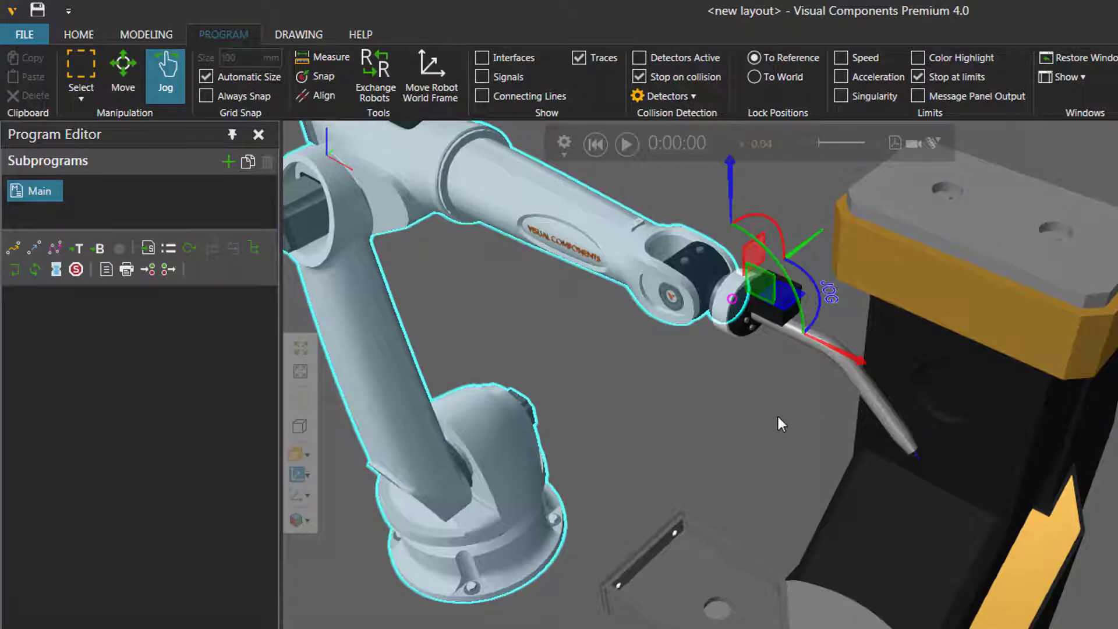
right_click_drag(777, 416, 784, 419)
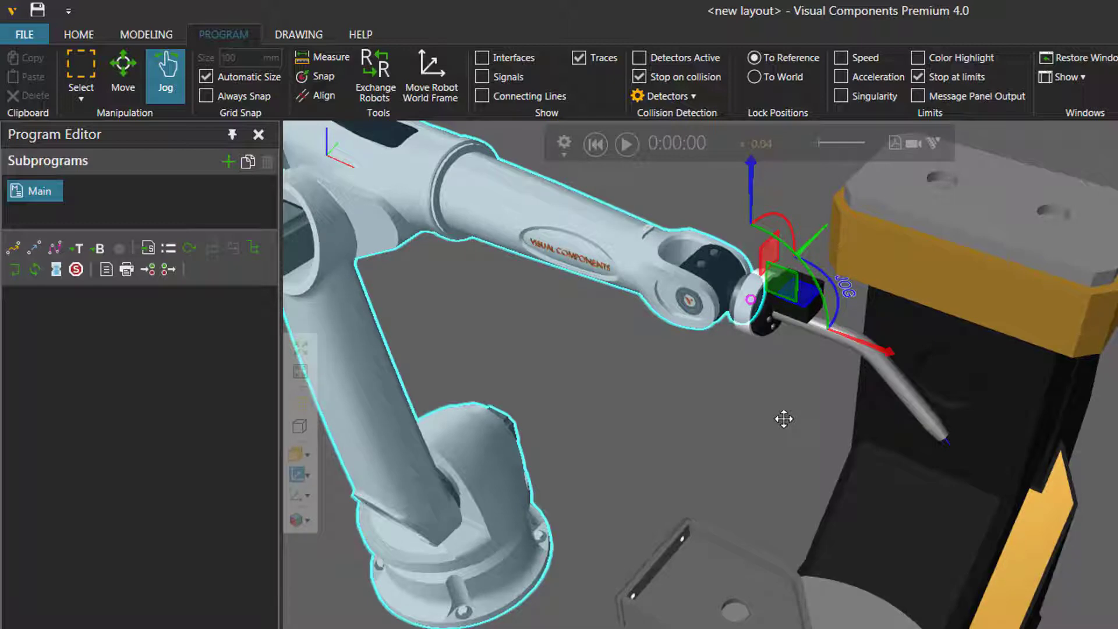
scroll(784, 419, "down", 3)
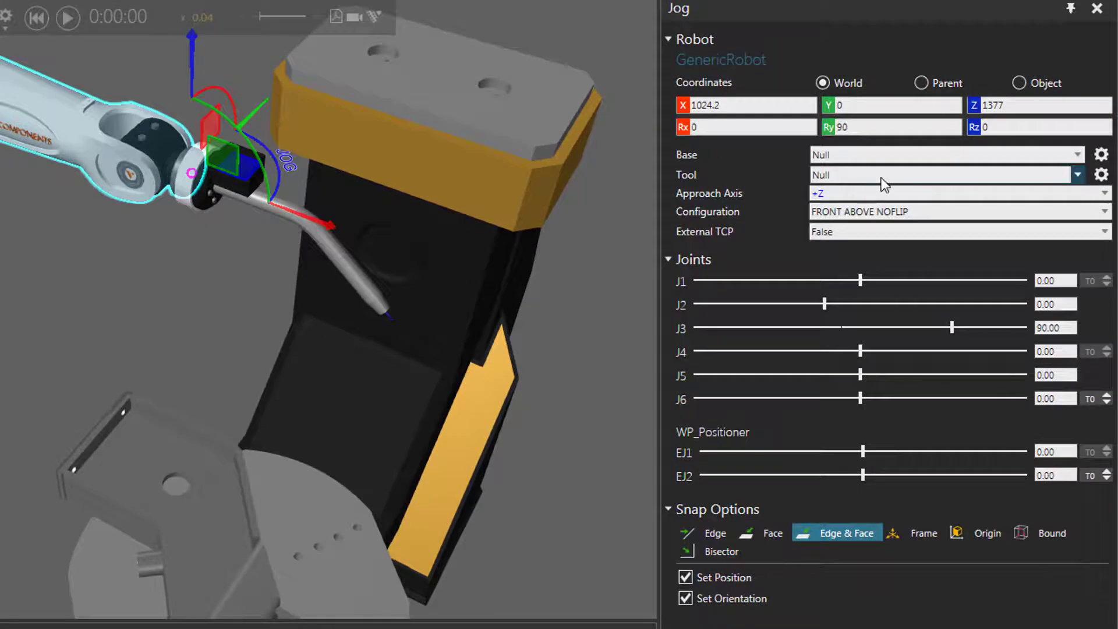
left_click(885, 184)
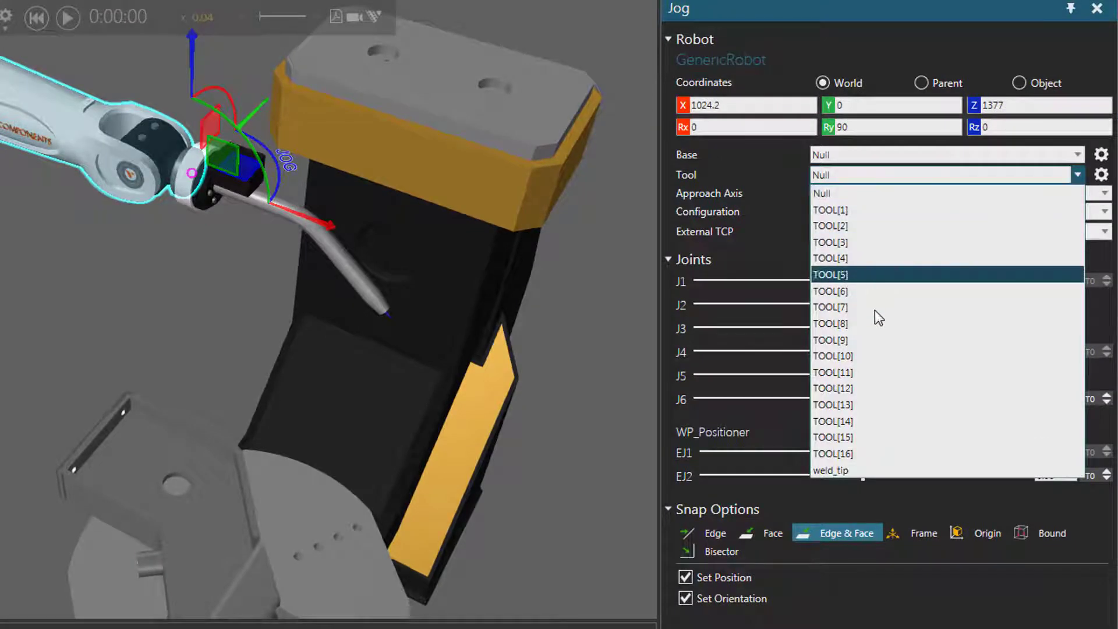
left_click(876, 471)
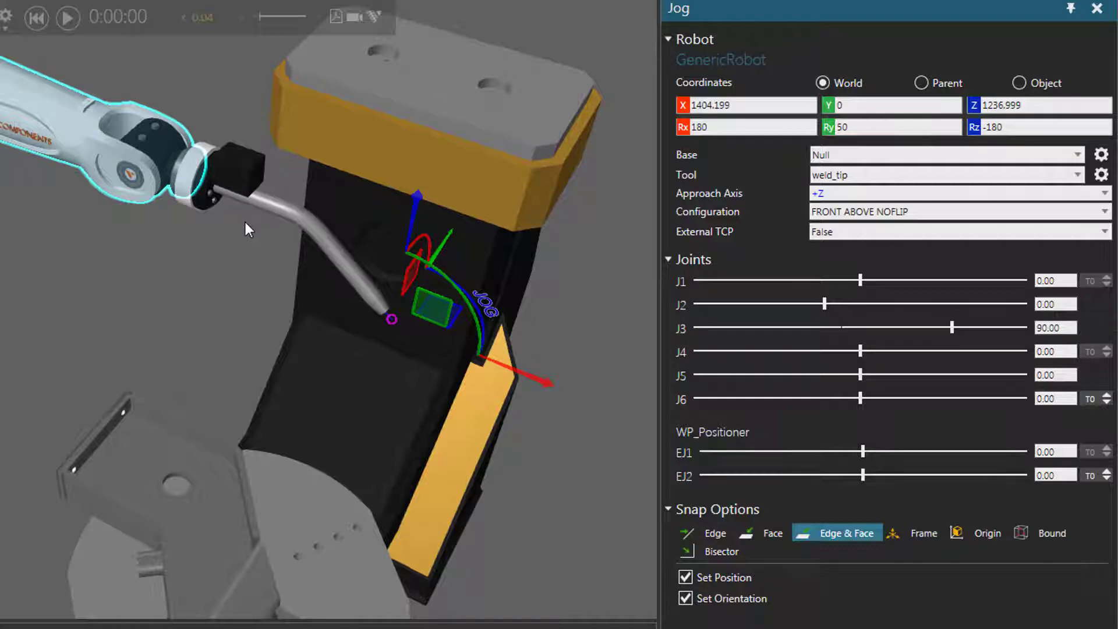
scroll(232, 338, "up", 3)
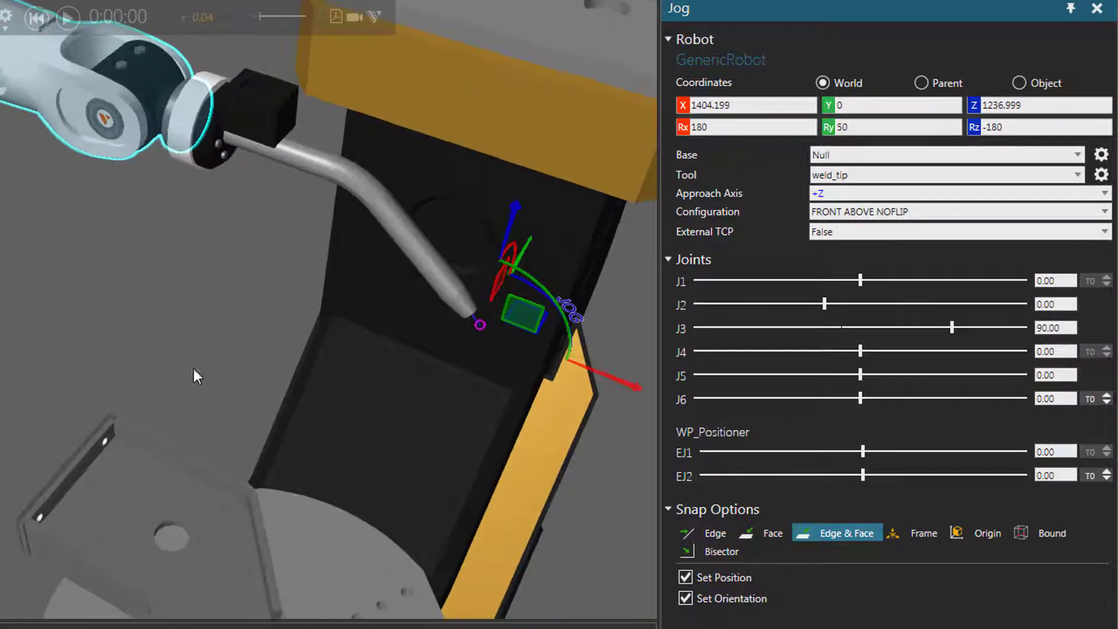
Jog the positioner's joints so the round table tilts and turns the SME Part towards the robot
right_click_drag(183, 386, 200, 387)
middle_click_drag(204, 343, 185, 49)
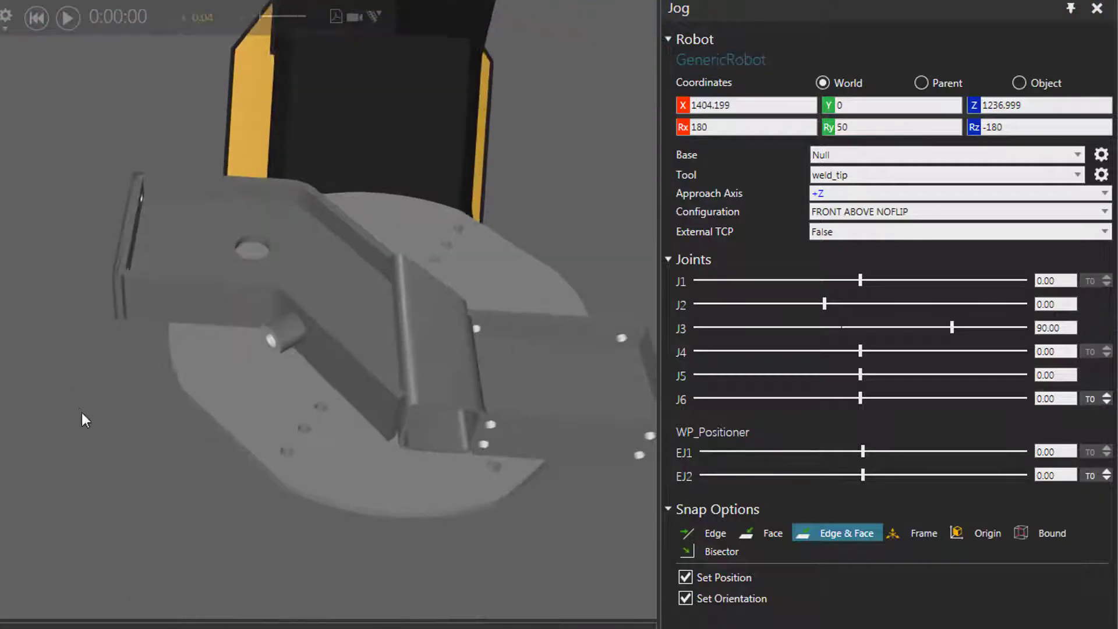
scroll(153, 452, "down", 3)
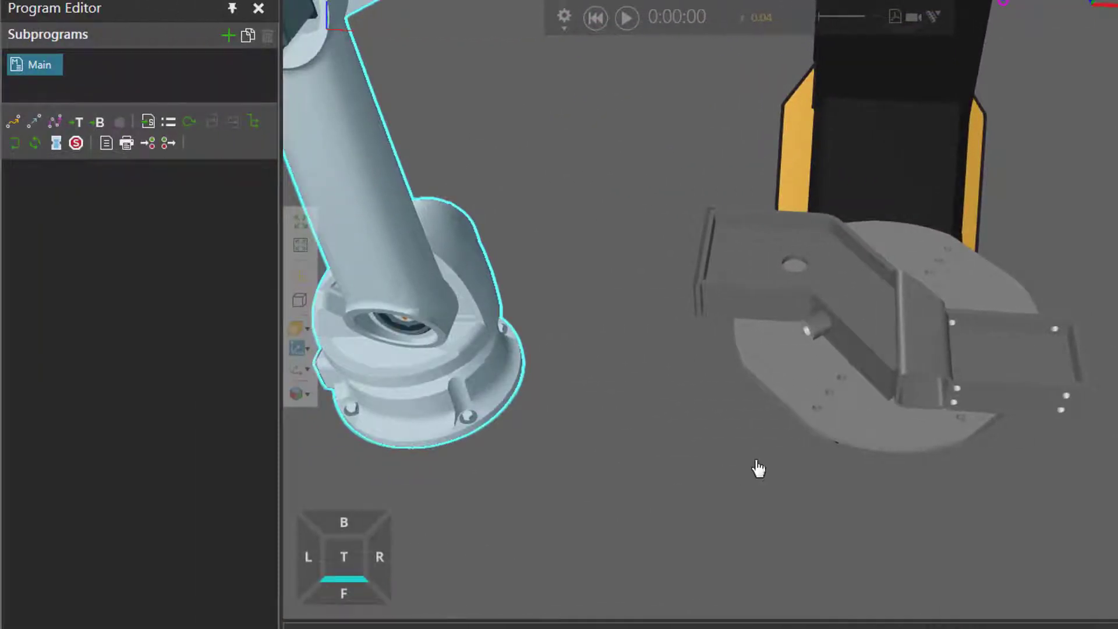
middle_click_drag(230, 466, 146, 516)
left_click_drag(798, 235, 923, 196)
left_click_drag(1046, 230, 1030, 353)
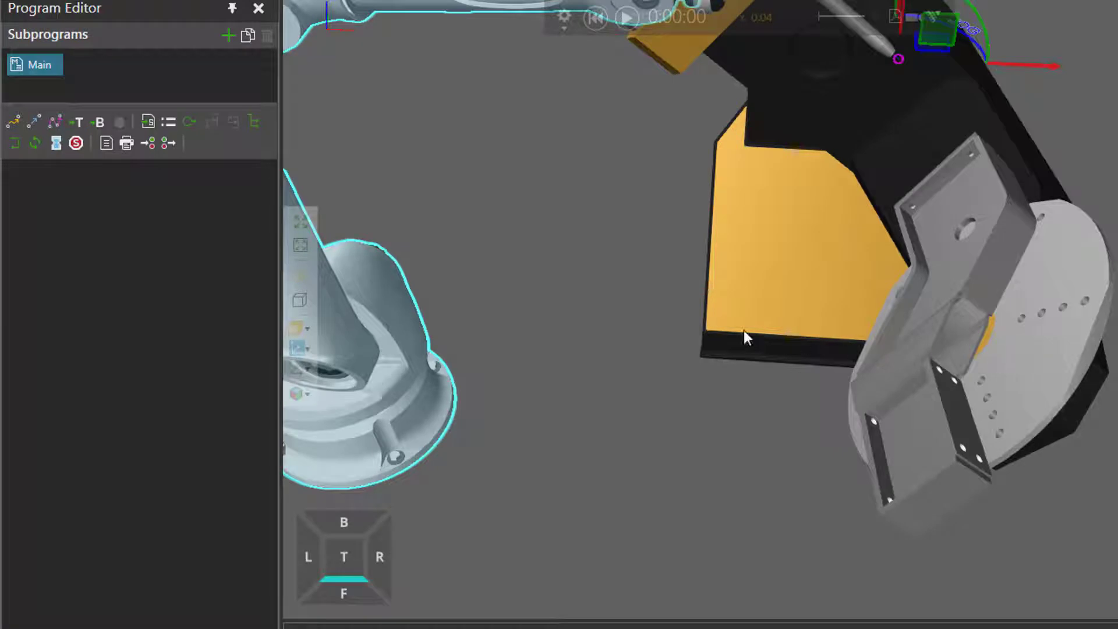
Record the current pose as a point-to-point motion in the Main program and run the simulation
left_click(16, 121)
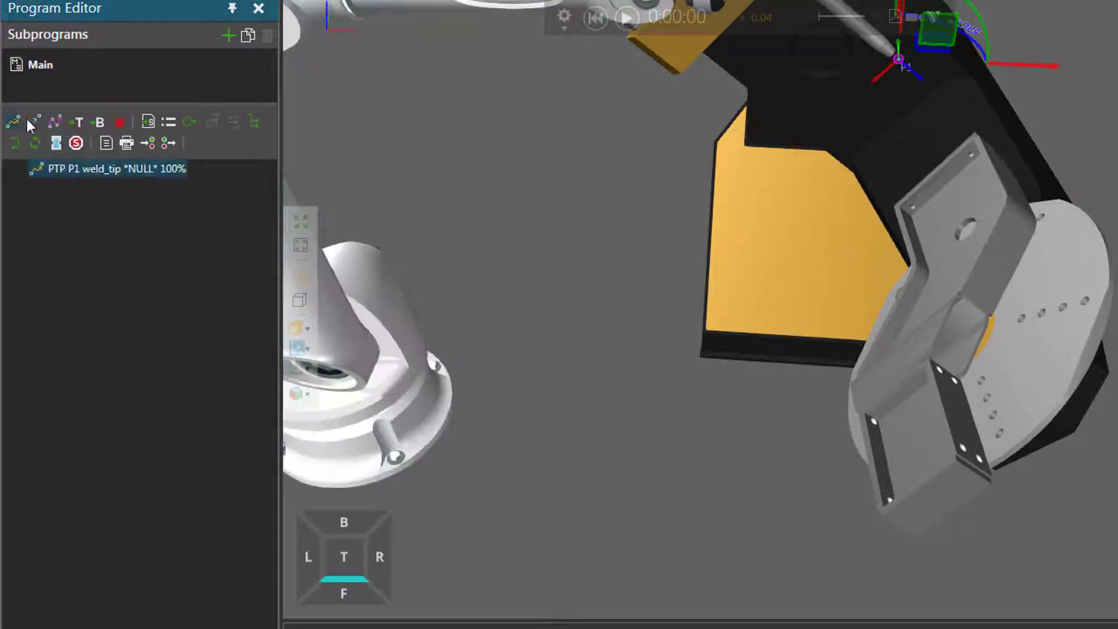
scroll(589, 124, "down", 3)
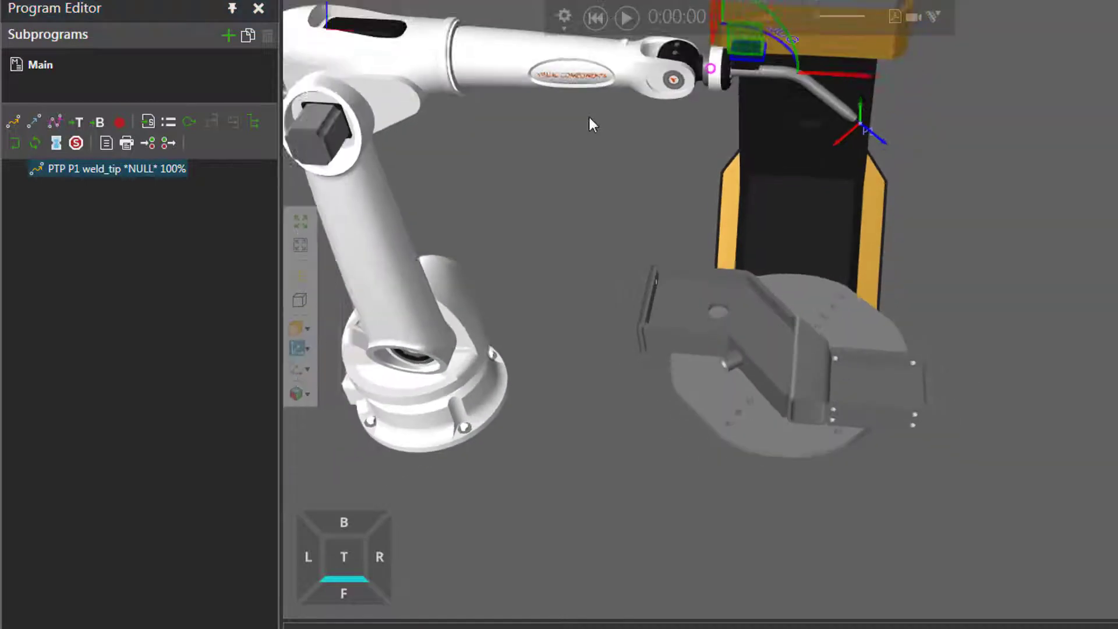
left_click(626, 18)
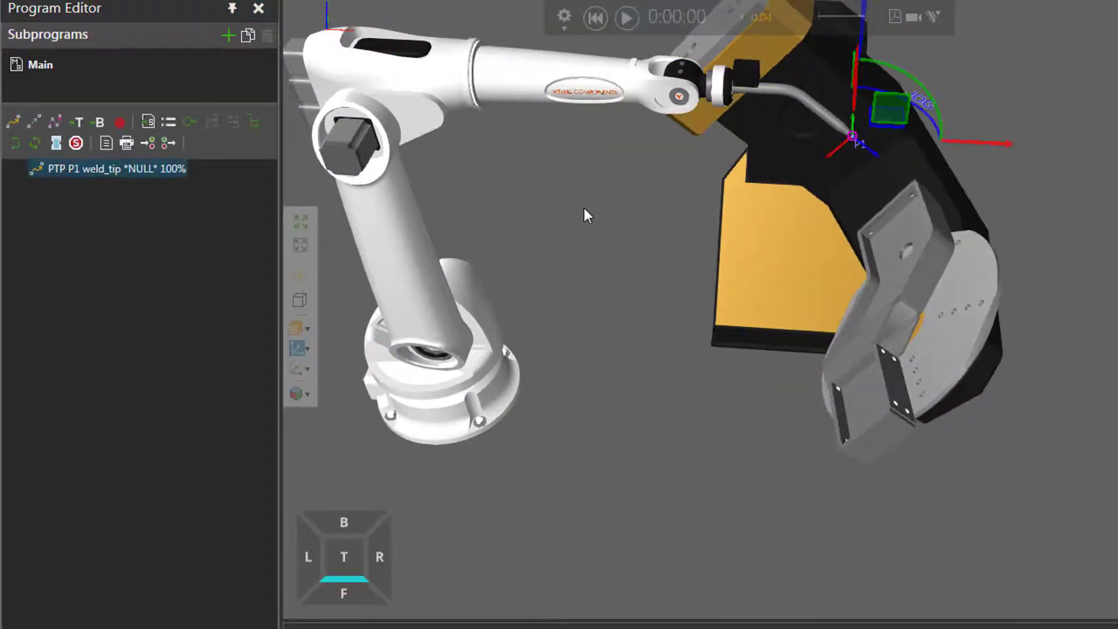
Add a path statement and pick the inner bent edge of Support #2 on the SME Part as its curve
scroll(794, 414, "up", 5)
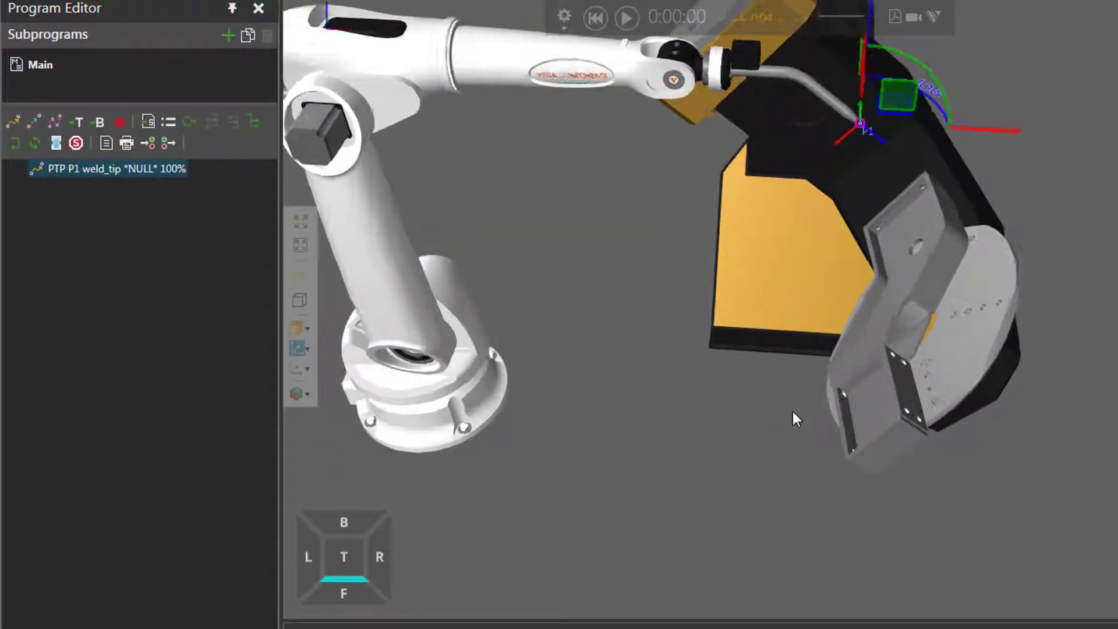
scroll(820, 303, "up", 1)
middle_click_drag(820, 303, 634, 344)
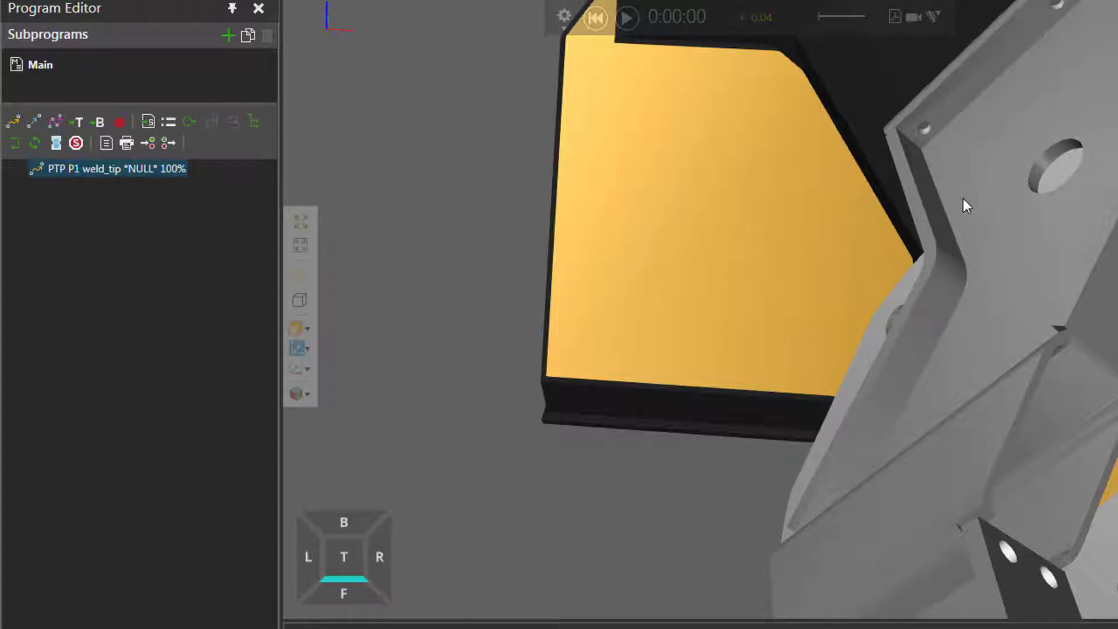
left_click(57, 124)
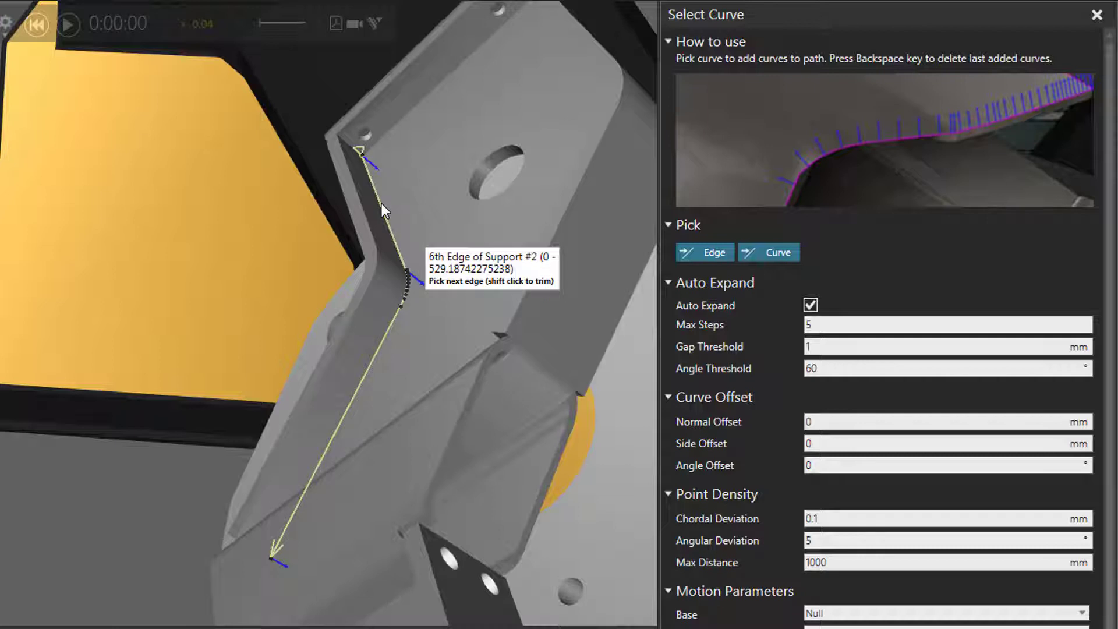
right_click_drag(382, 204, 293, 202)
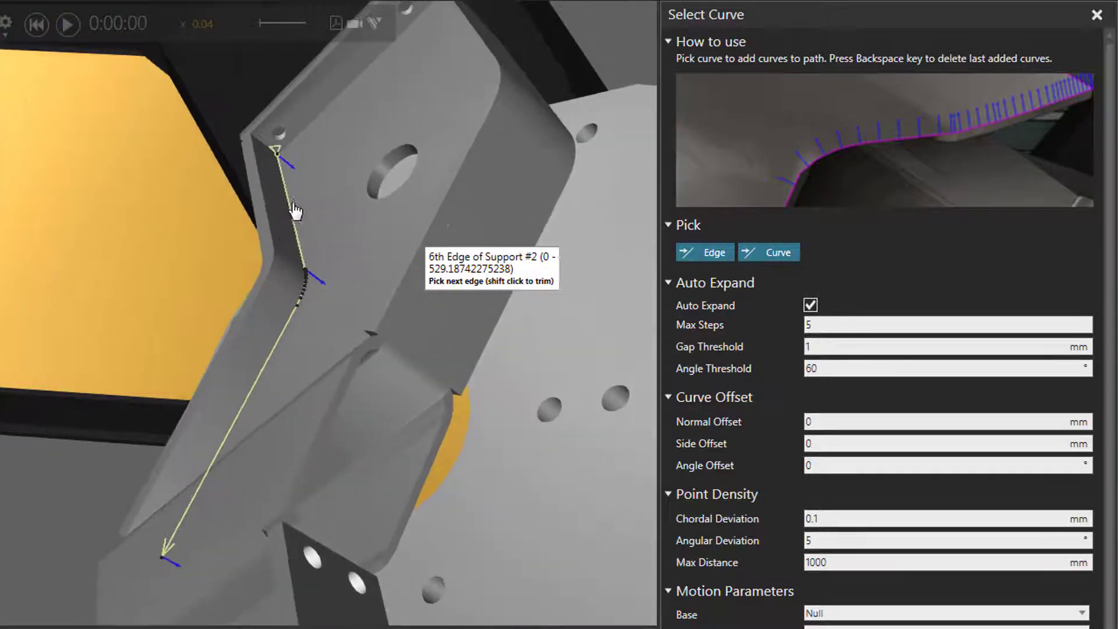
scroll(293, 201, "up", 1)
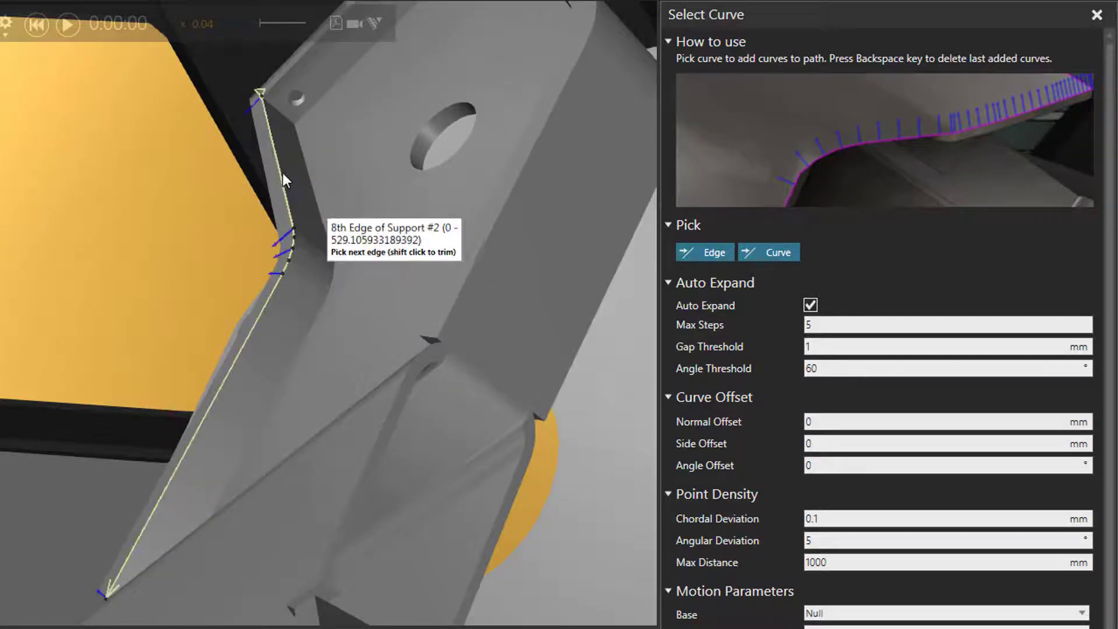
left_click(420, 128)
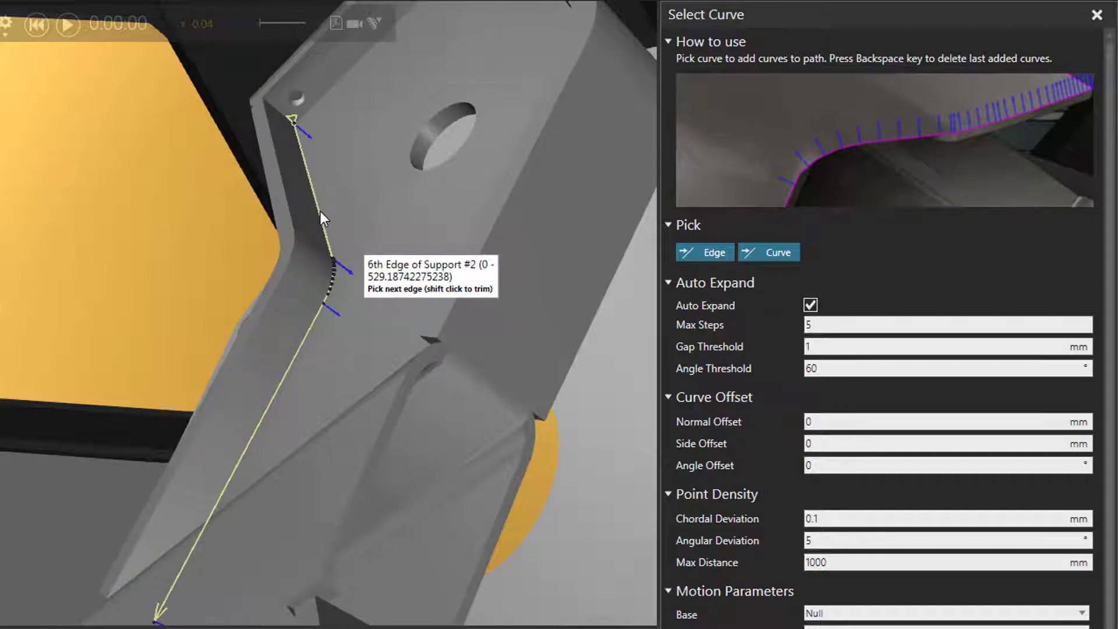
left_click(320, 211)
Set the maximum distance between the path's points to 10 mm
right_click_drag(359, 229, 382, 236)
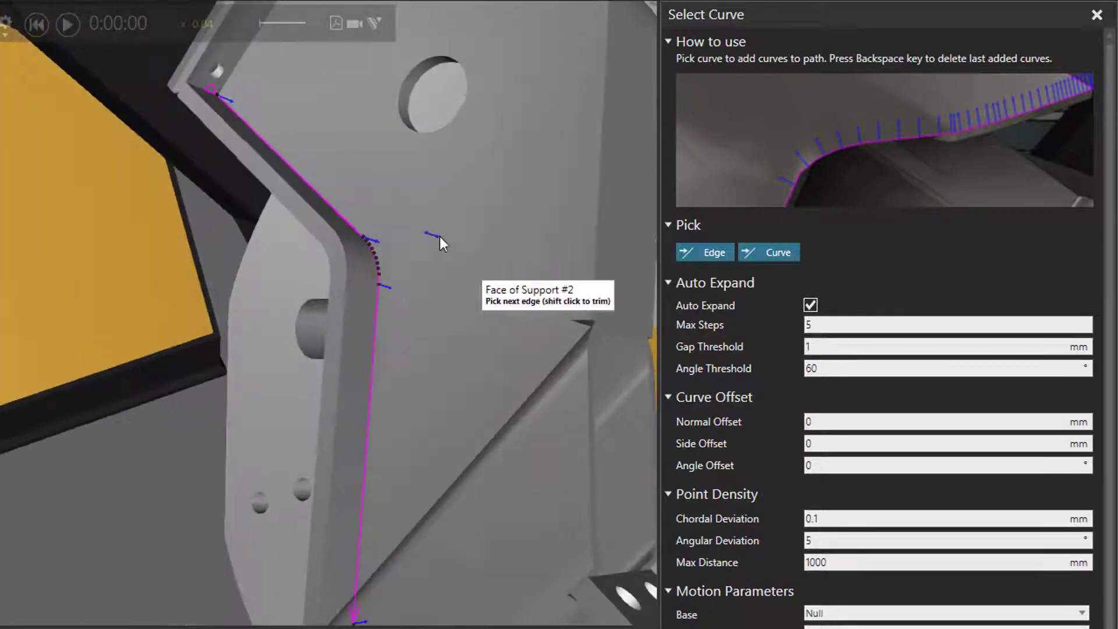
scroll(439, 236, "up", 2)
scroll(439, 237, "up", 1)
right_click_drag(544, 243, 392, 249)
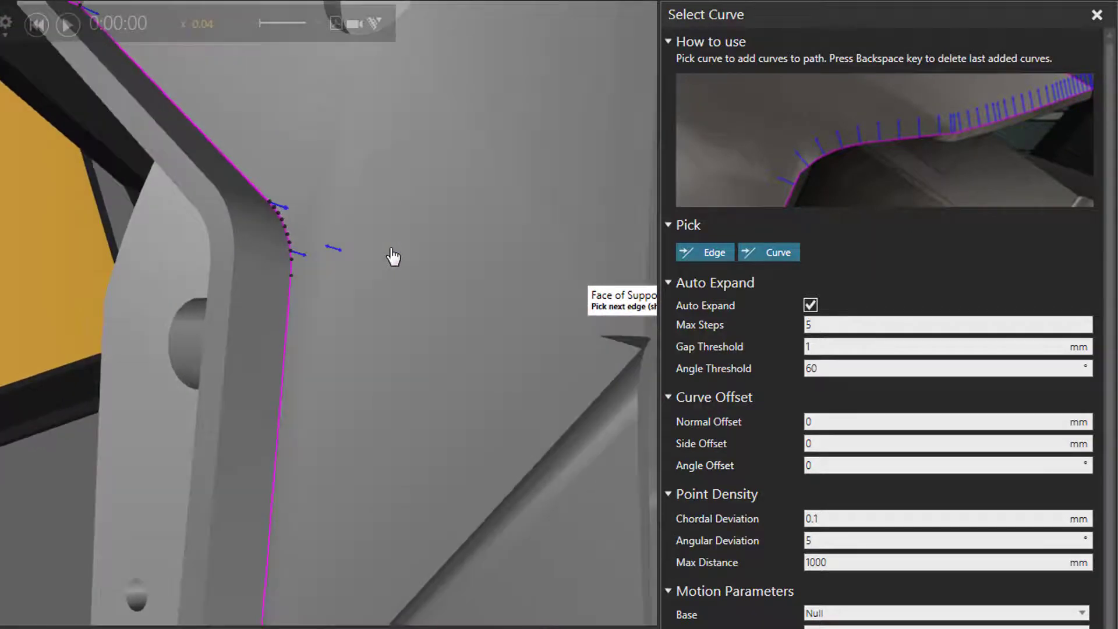
scroll(319, 296, "up", 1)
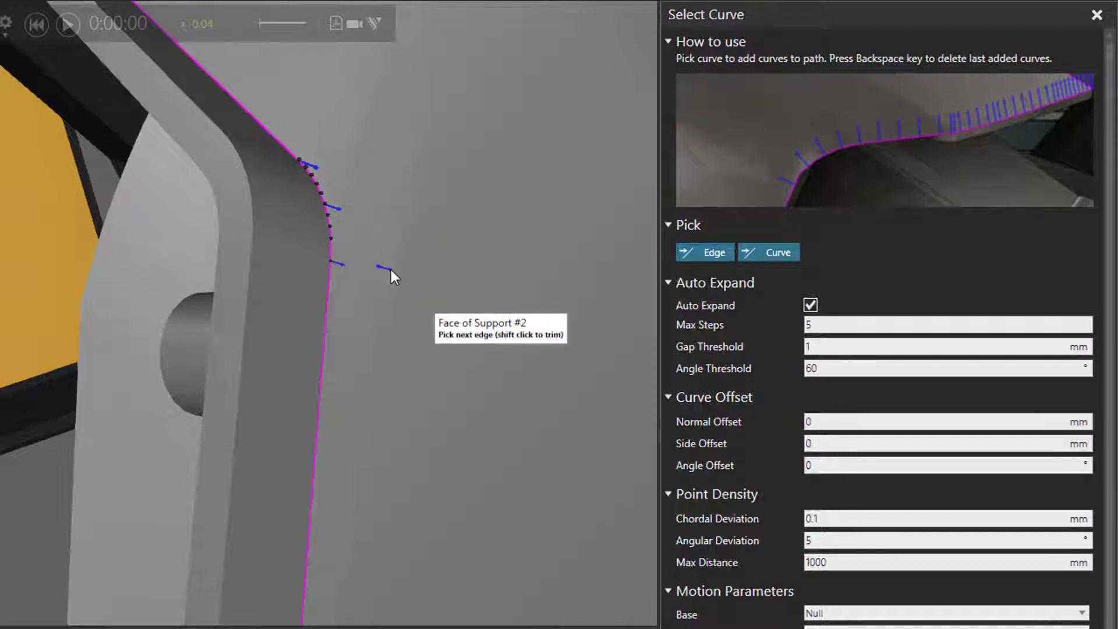
scroll(391, 271, "up", 1)
scroll(390, 270, "up", 1)
right_click_drag(525, 191, 395, 245)
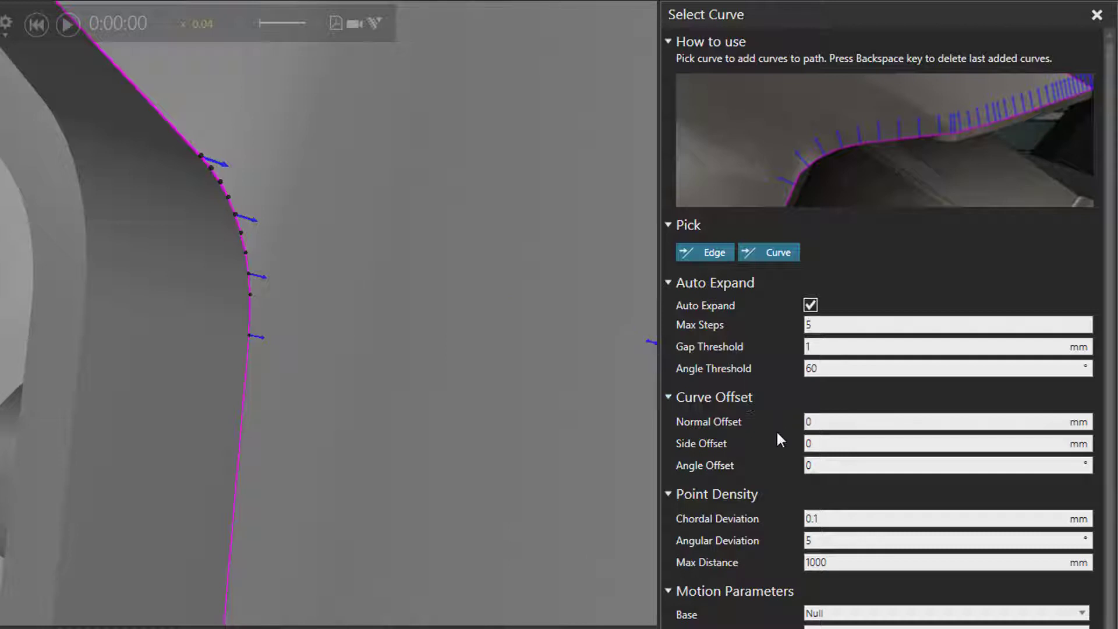
double_click(838, 563)
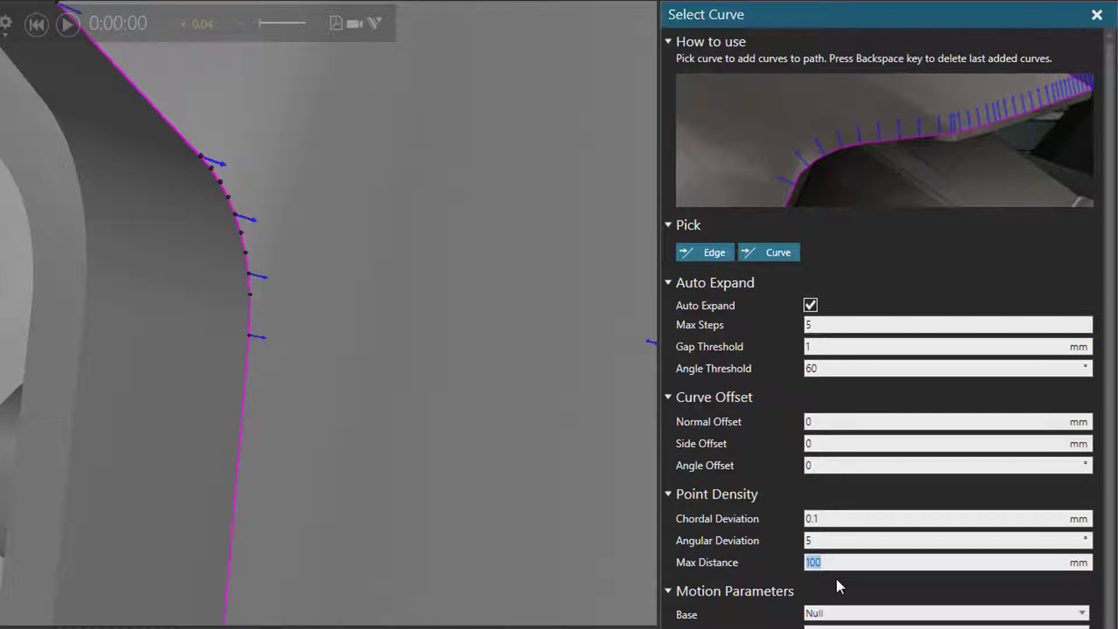
key("Return")
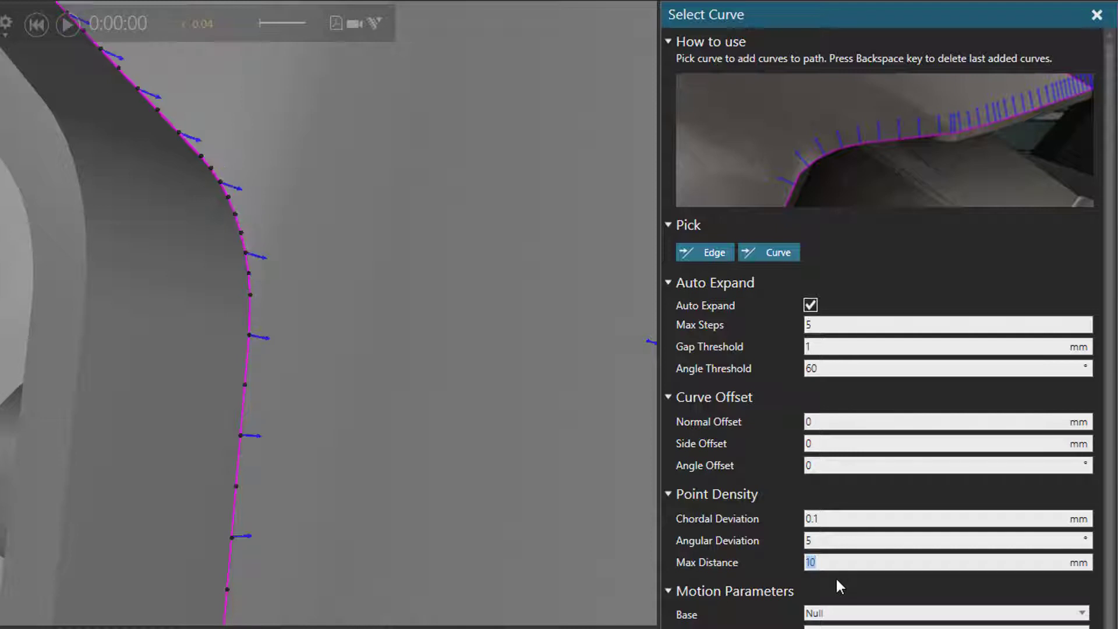
Turn on Show Original Curve and inspect the path points' orientation along the bent edge of Support #2
middle_click_drag(347, 367, 374, 406)
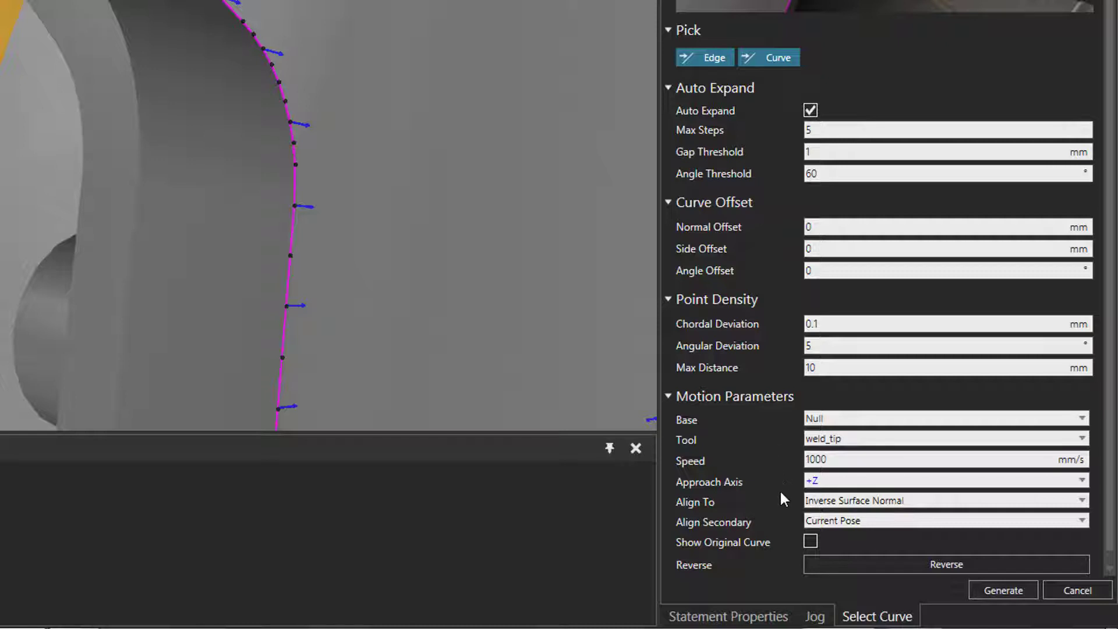
left_click(810, 541)
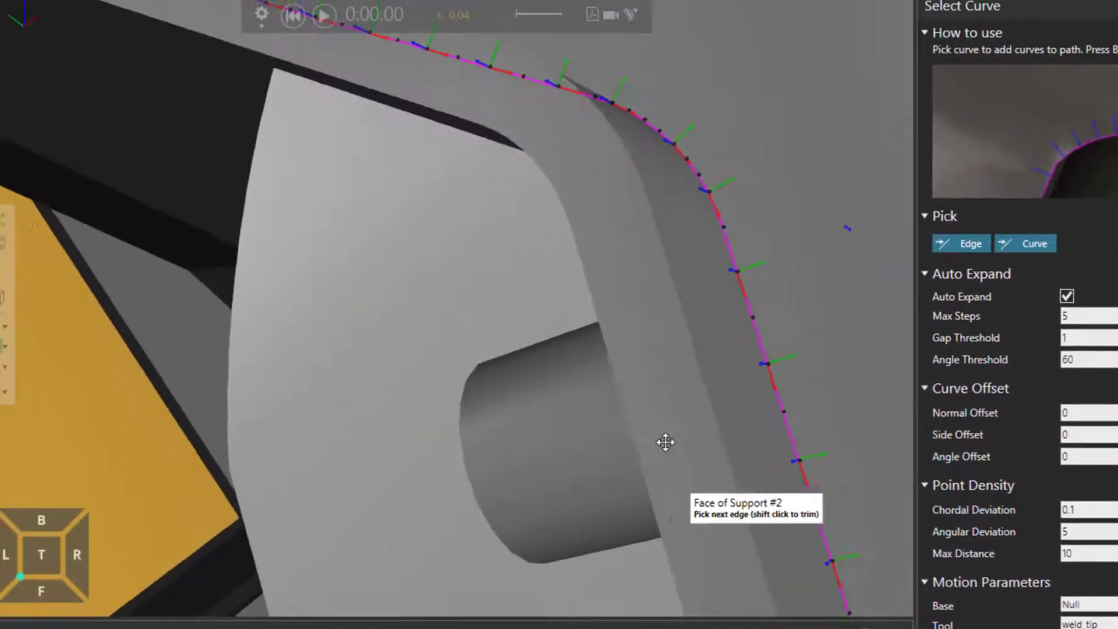
scroll(692, 360, "down", 5)
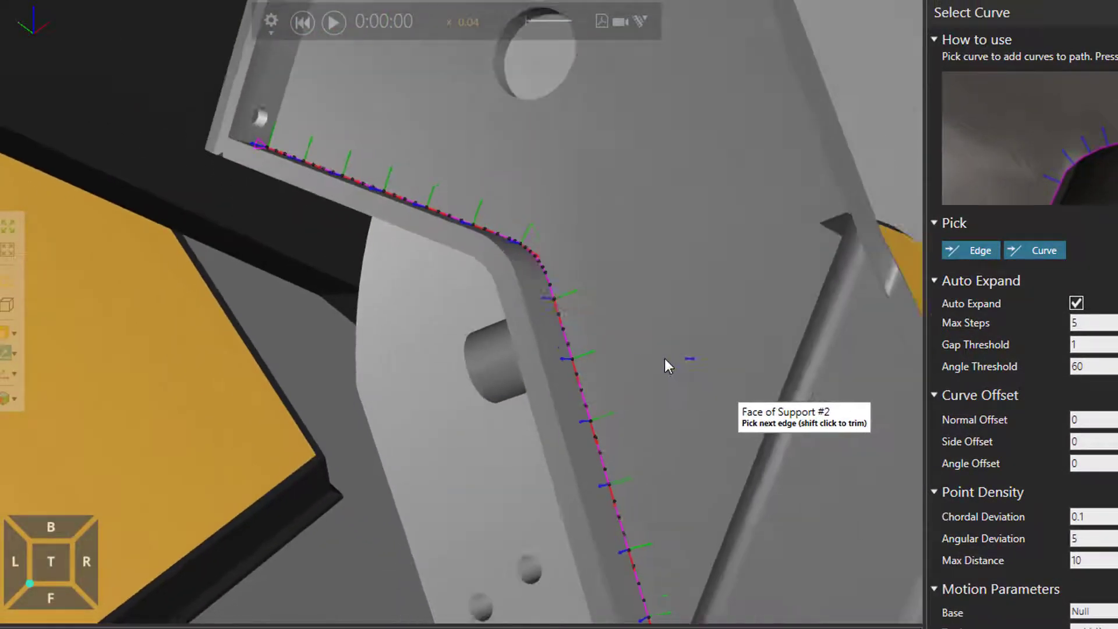
scroll(658, 361, "down", 6)
scroll(578, 371, "up", 3)
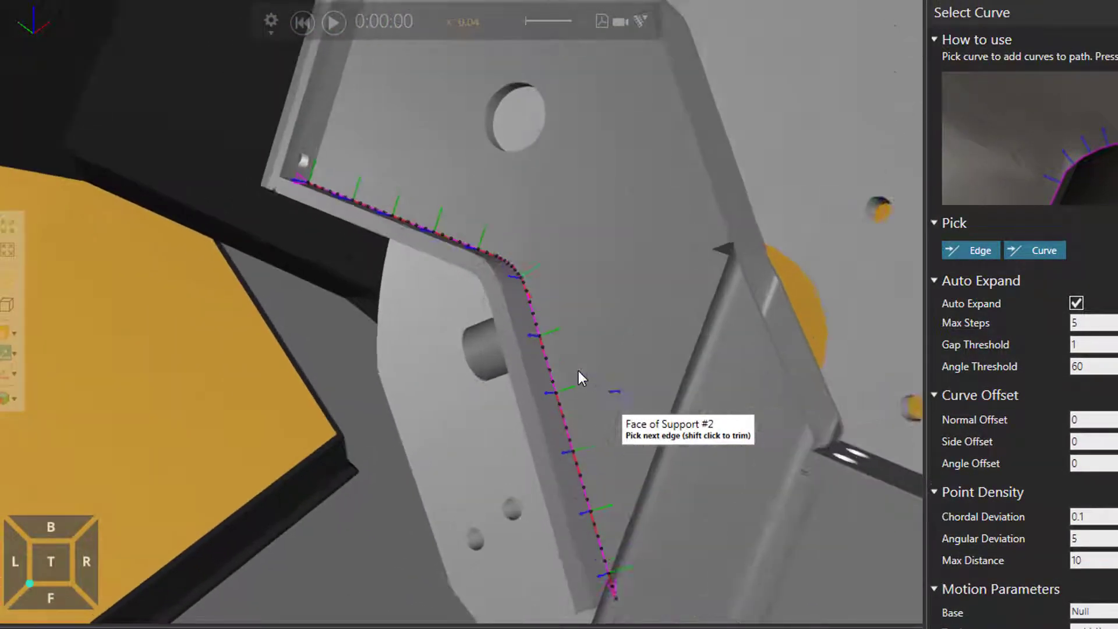
scroll(578, 371, "up", 5)
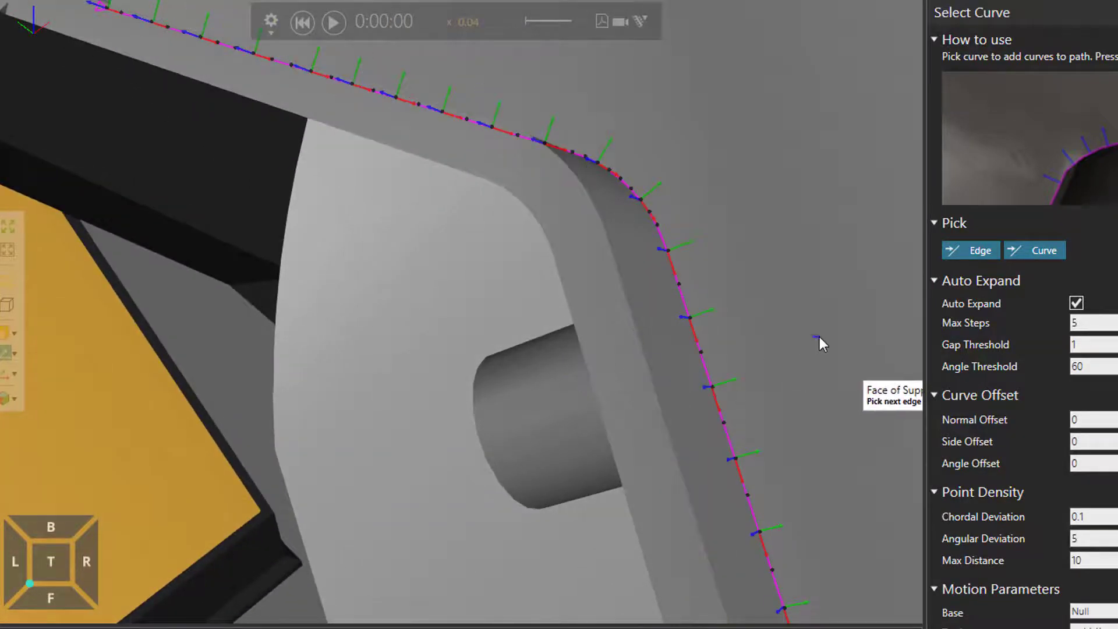
scroll(665, 319, "up", 5)
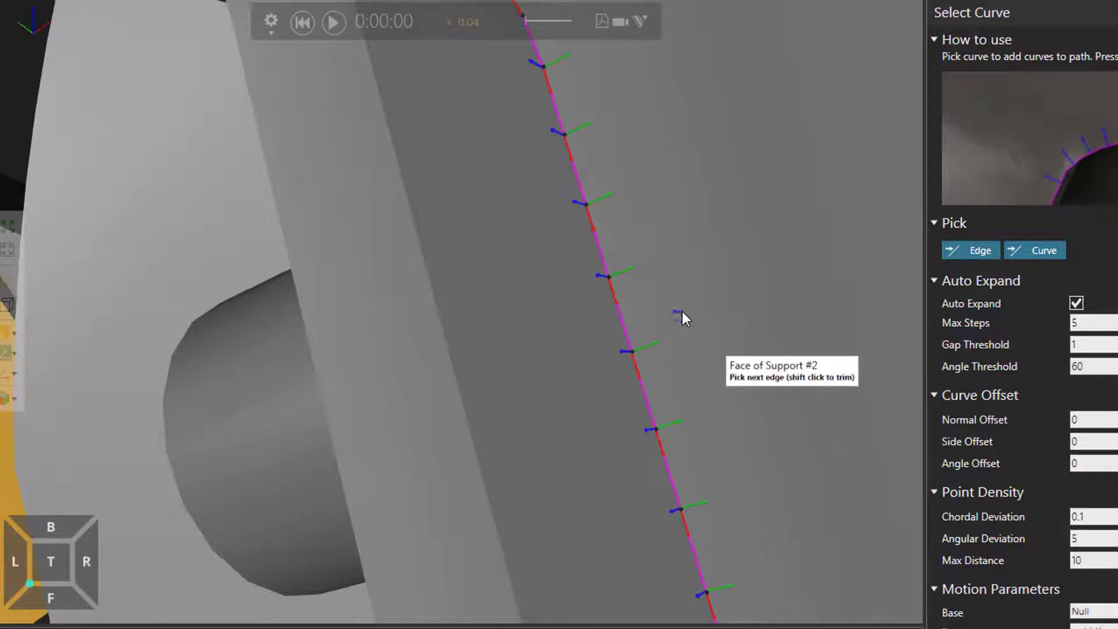
scroll(682, 311, "down", 4)
scroll(659, 306, "down", 1)
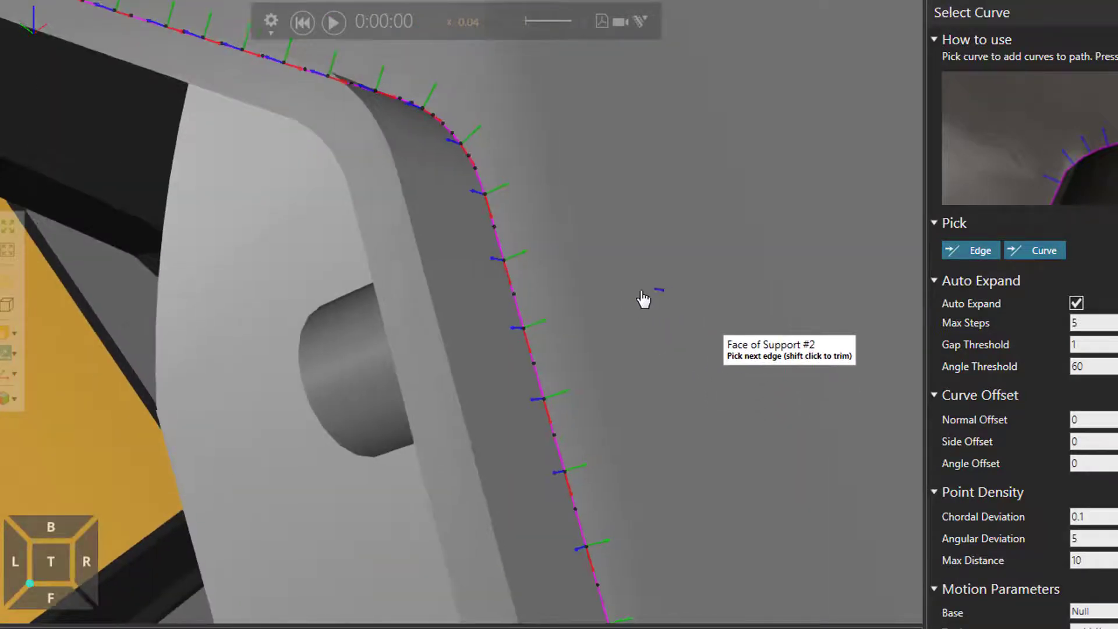
scroll(643, 299, "down", 3)
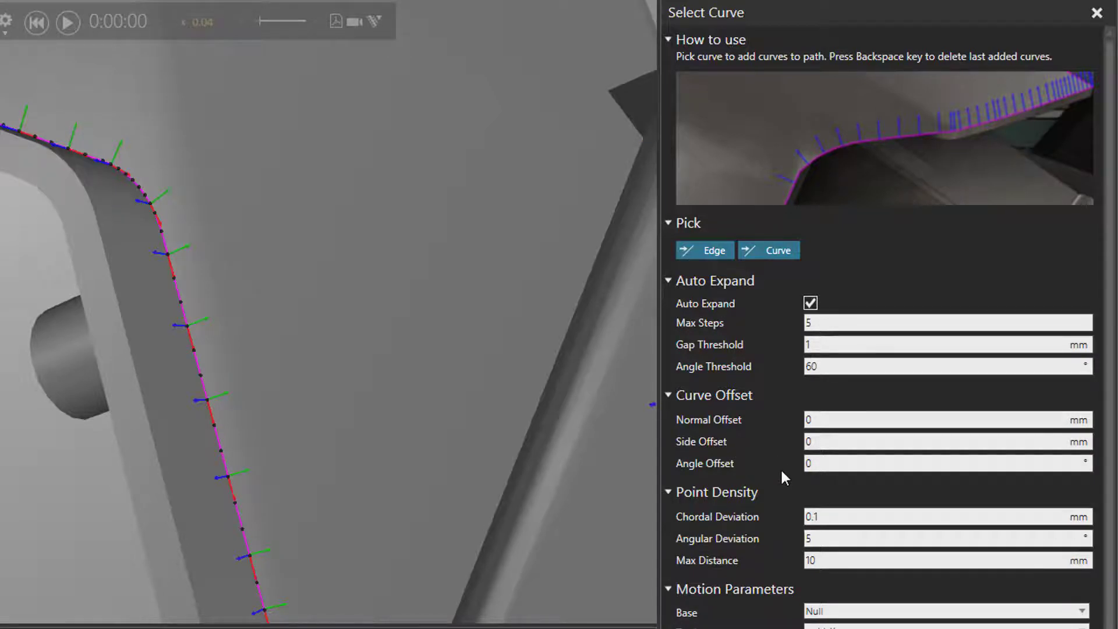
Try a side offset of 50 mm on the curve and reset it to 0 mm
left_click(823, 442)
left_click_drag(823, 442, 780, 439)
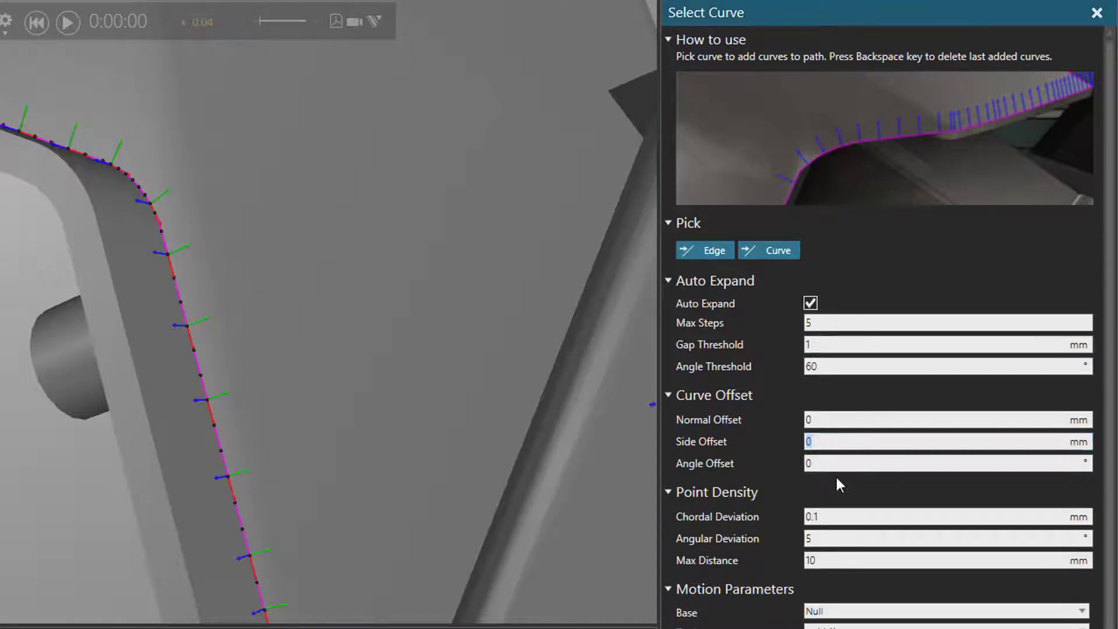
type("50")
key("Return")
scroll(398, 230, "down", 2)
scroll(354, 210, "down", 2)
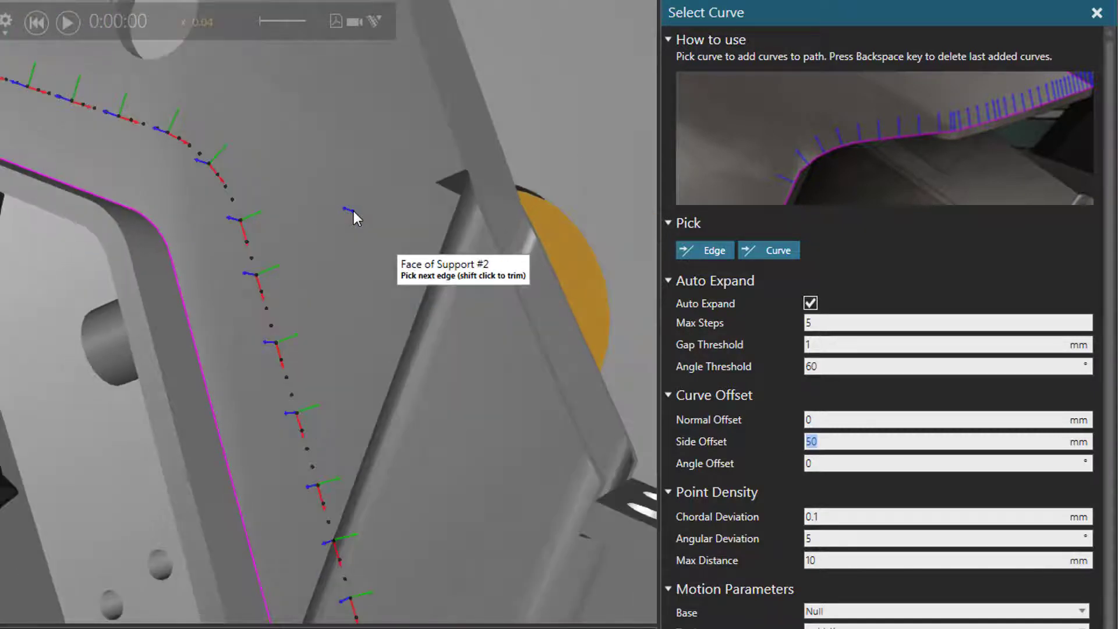
left_click(181, 280)
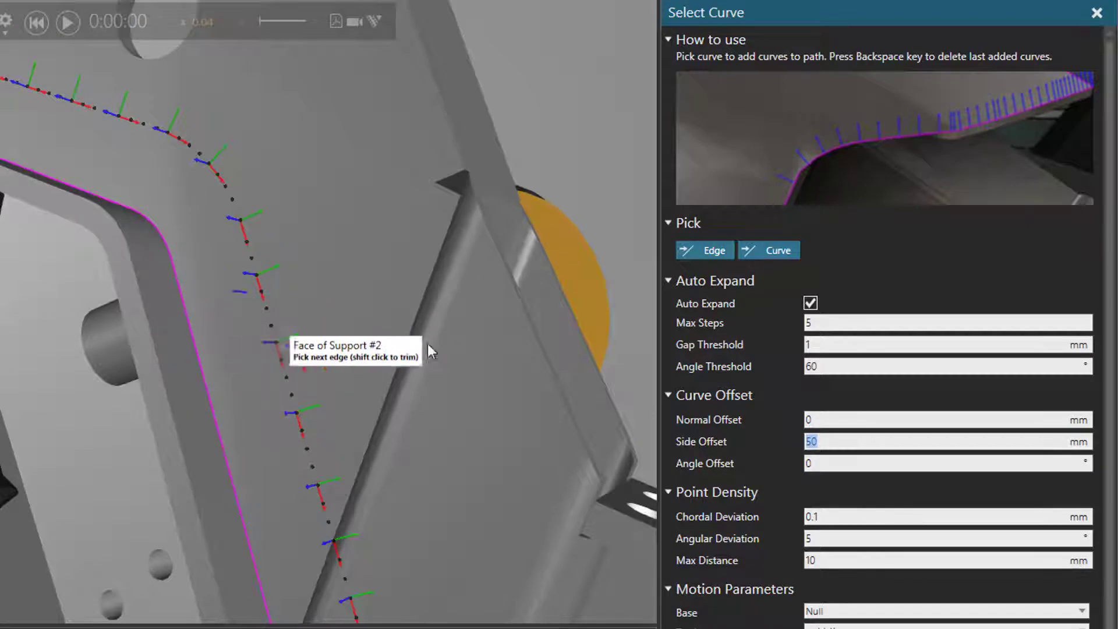
type("0")
key("Return")
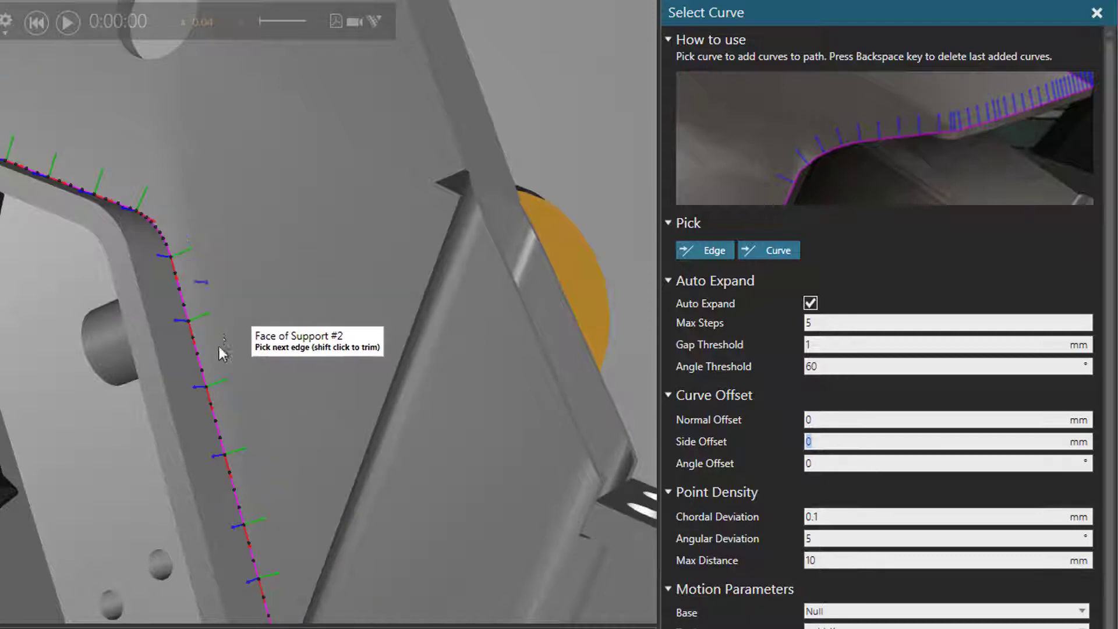
Try an angular deviation of 45° on the curve's rounded corner and restore it to 5°
scroll(214, 256, "up", 5)
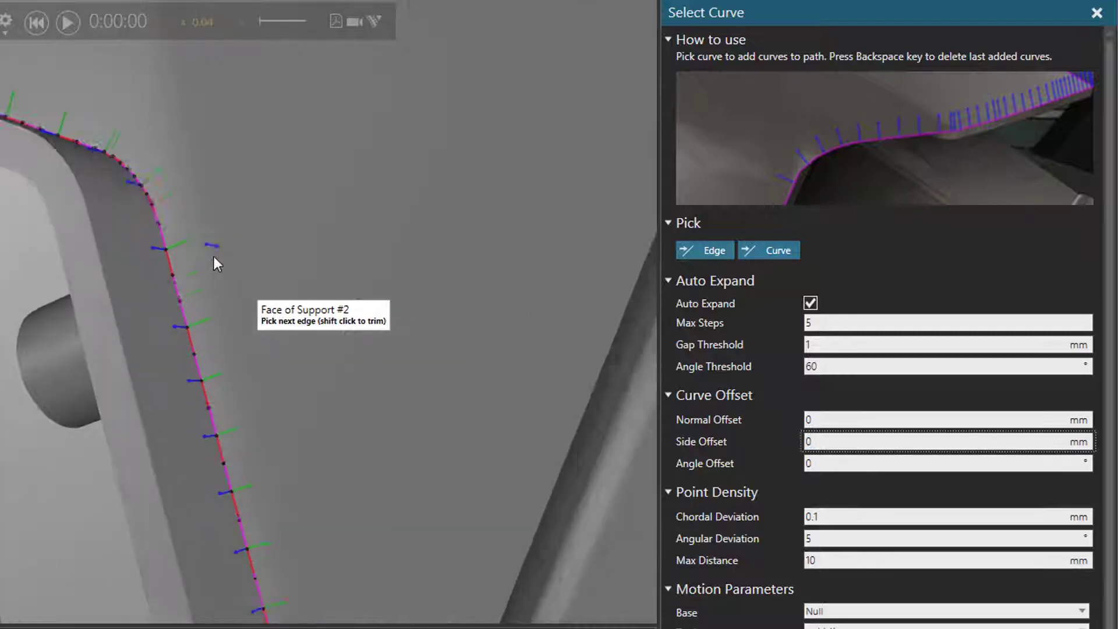
scroll(214, 257, "up", 1)
right_click_drag(207, 144, 313, 325)
scroll(312, 327, "down", 2)
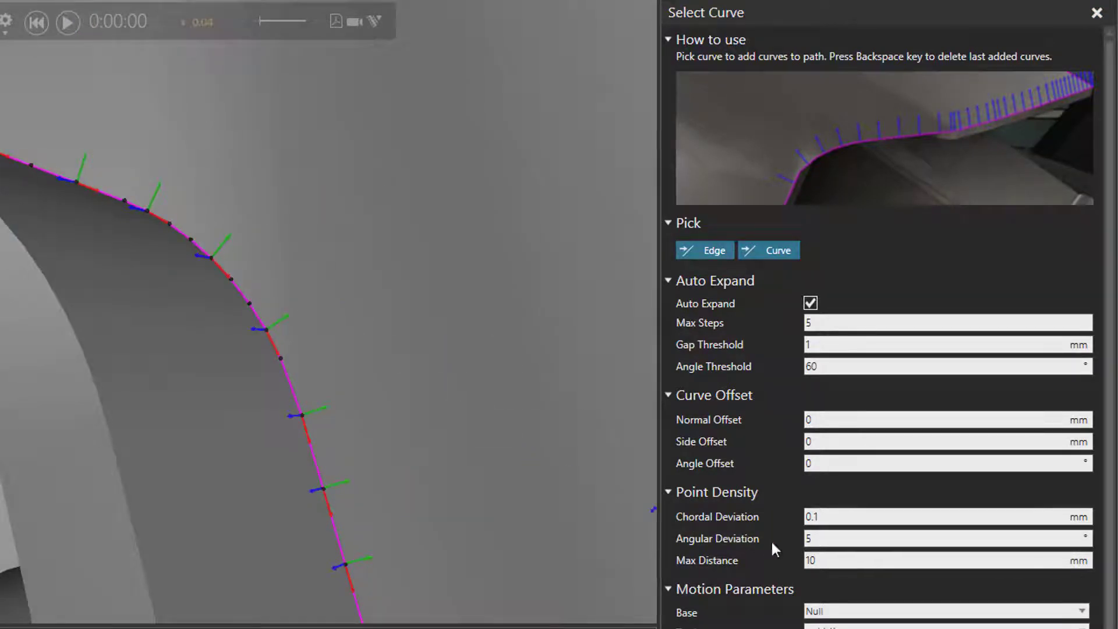
left_click_drag(818, 539, 786, 540)
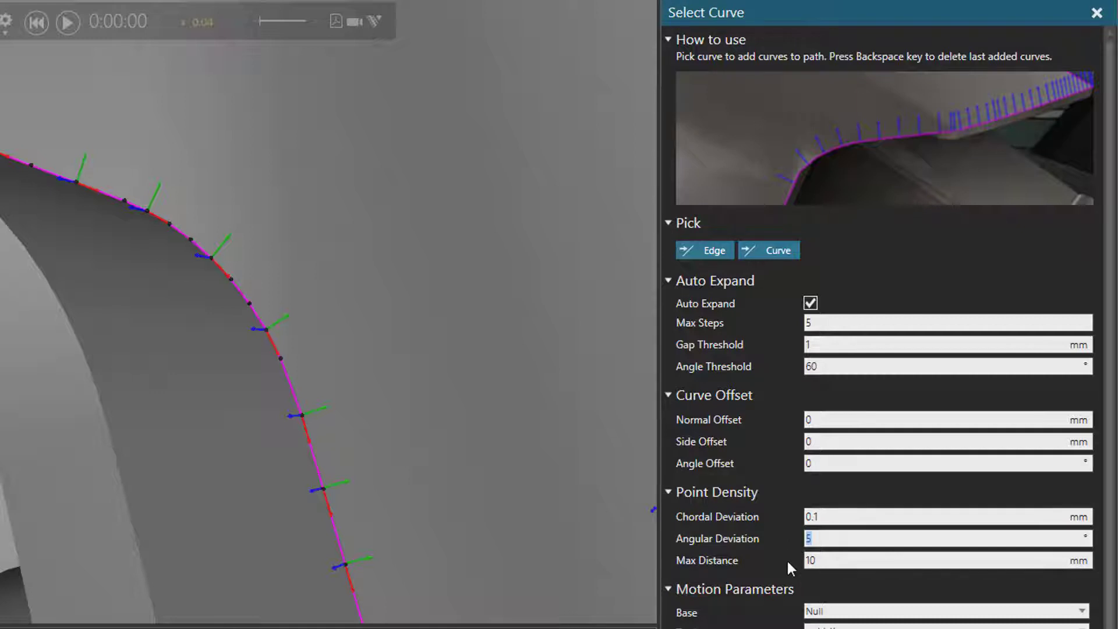
key("Return")
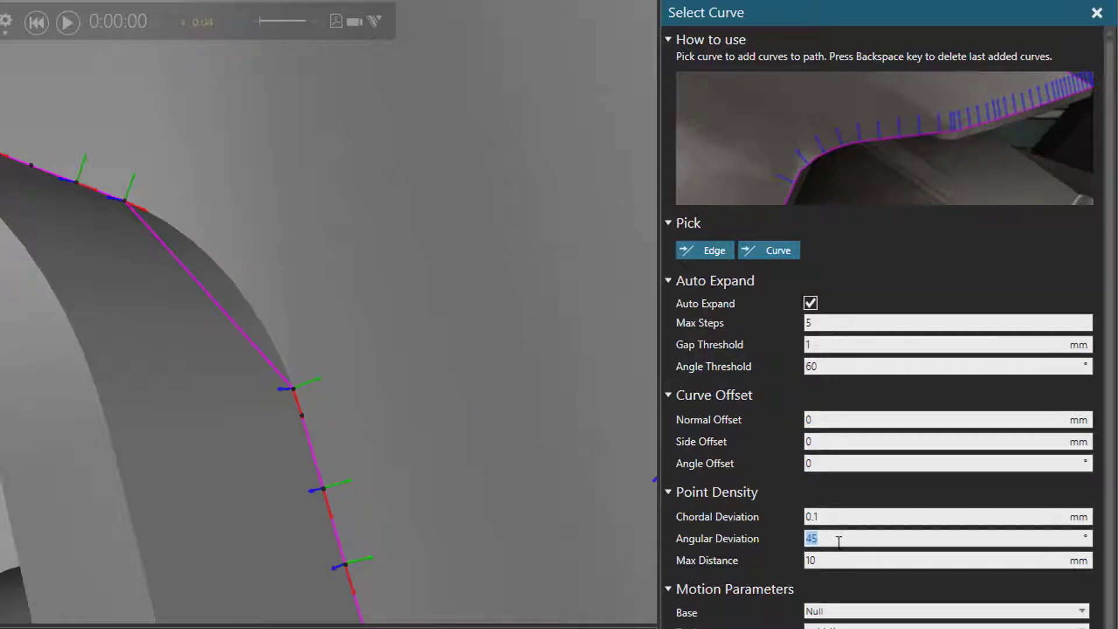
key("Return")
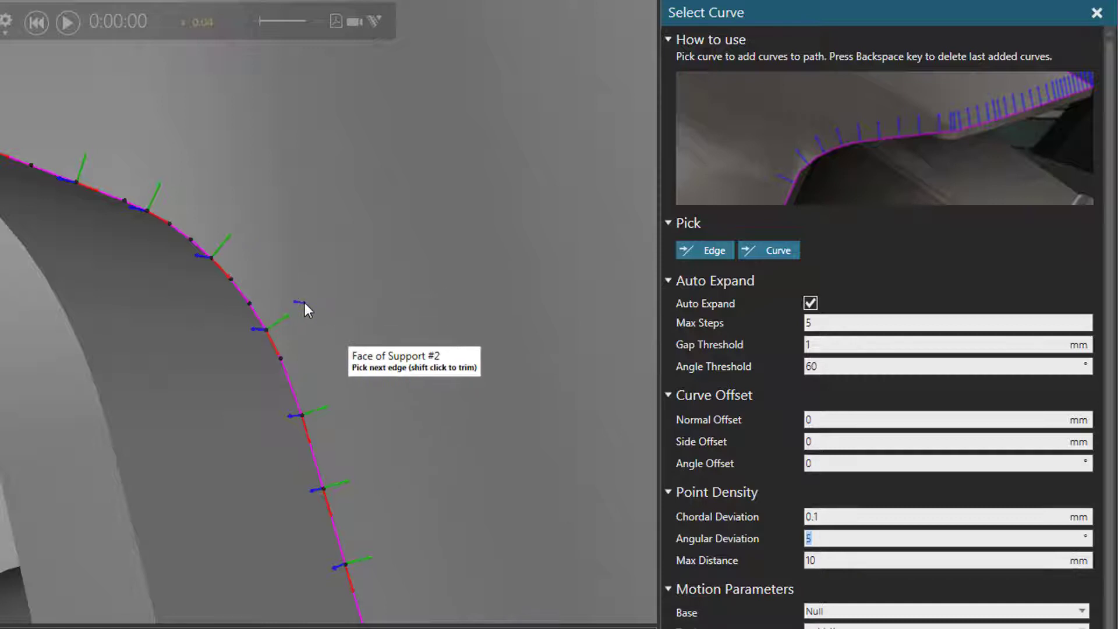
Add the 7th edge of Support #2, which meets the end of the selected bent edge, to the path
scroll(305, 303, "down", 6)
right_click_drag(340, 411, 392, 405)
middle_click_drag(543, 177, 301, 243)
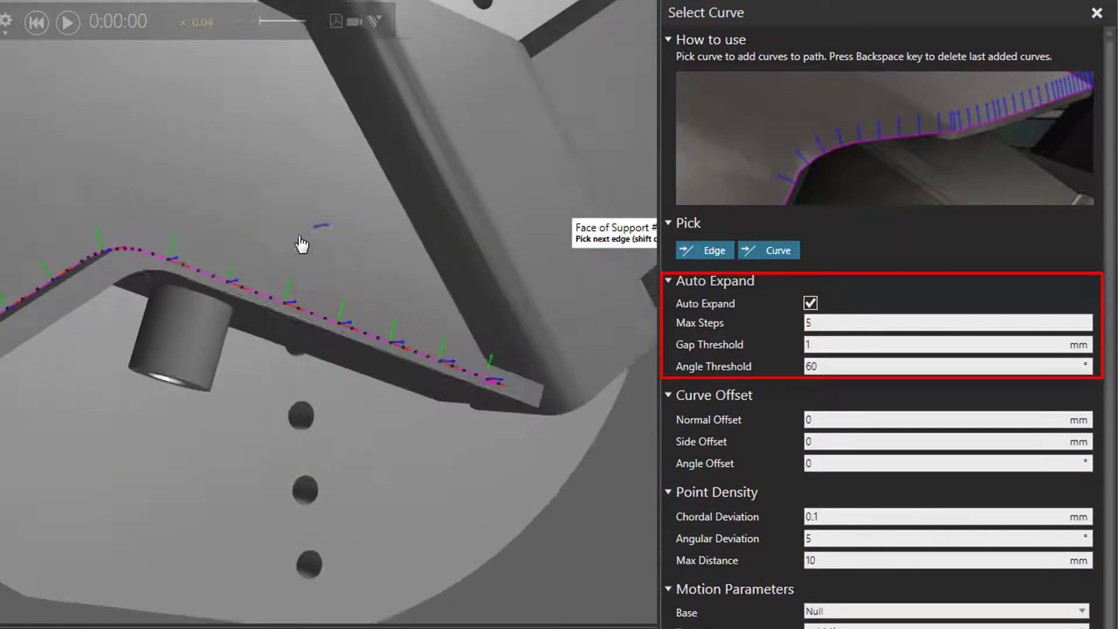
right_click_drag(301, 244, 272, 258)
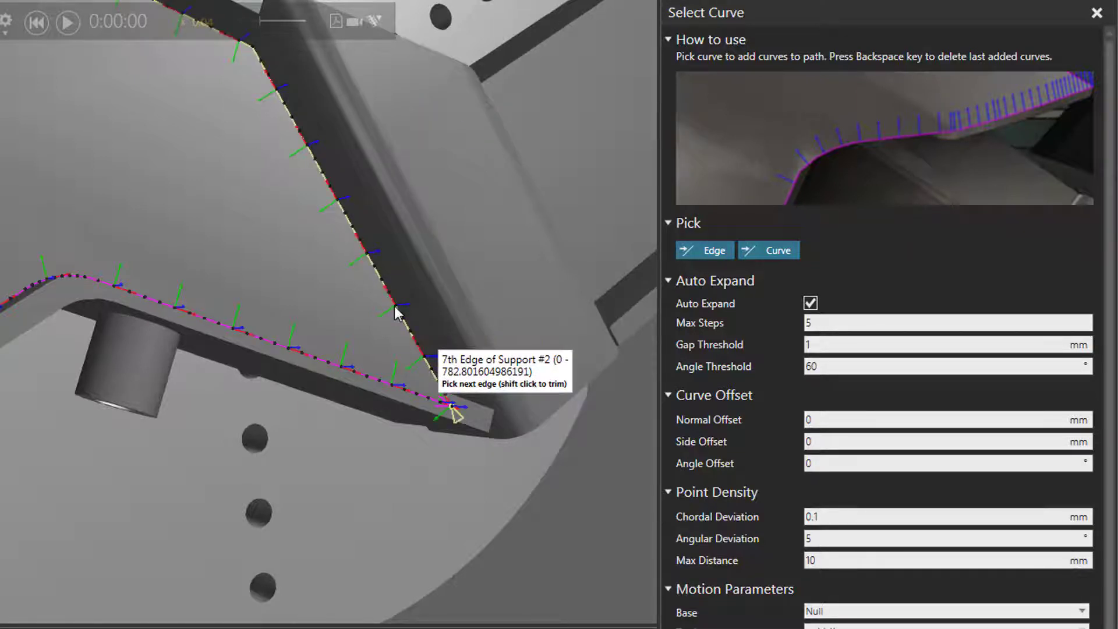
middle_click_drag(55, 427, 218, 280)
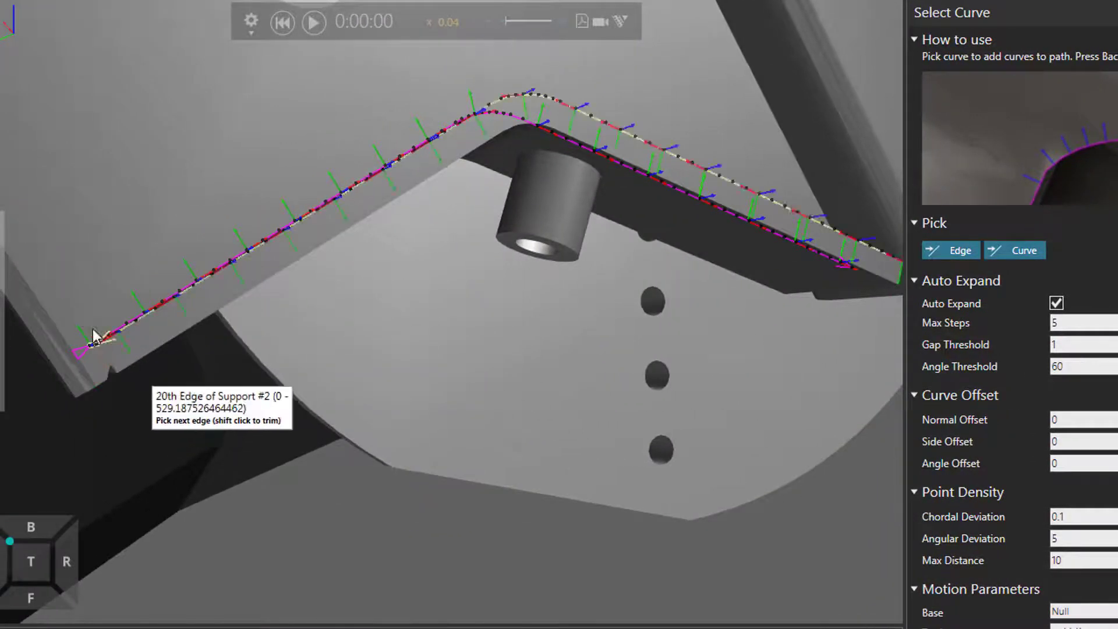
middle_click_drag(732, 300, 512, 339)
right_click_drag(594, 430, 506, 469)
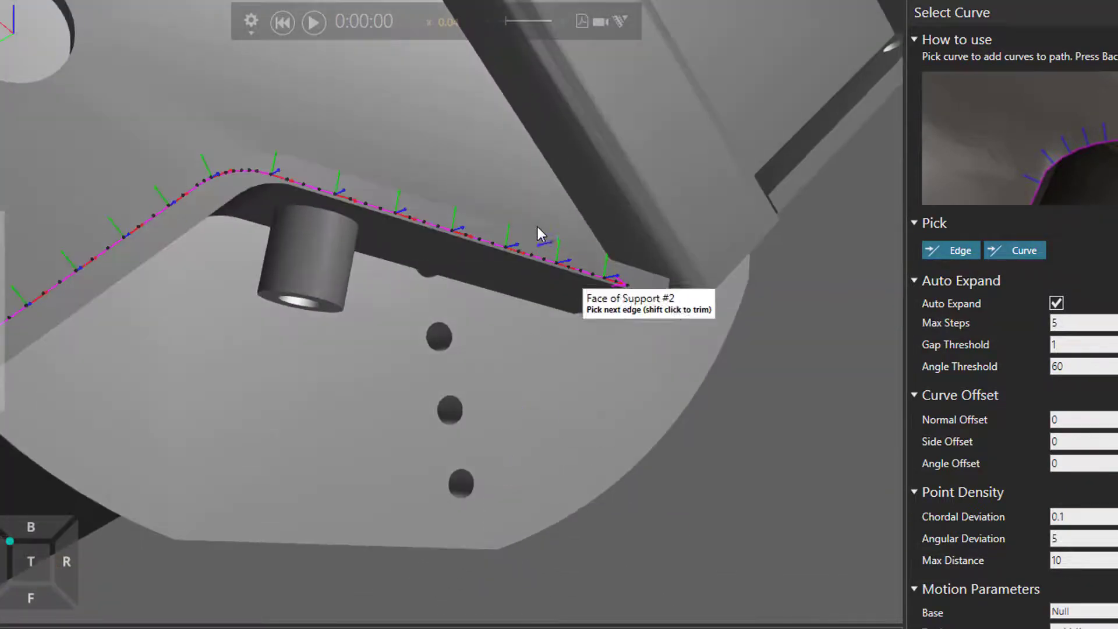
left_click(564, 190)
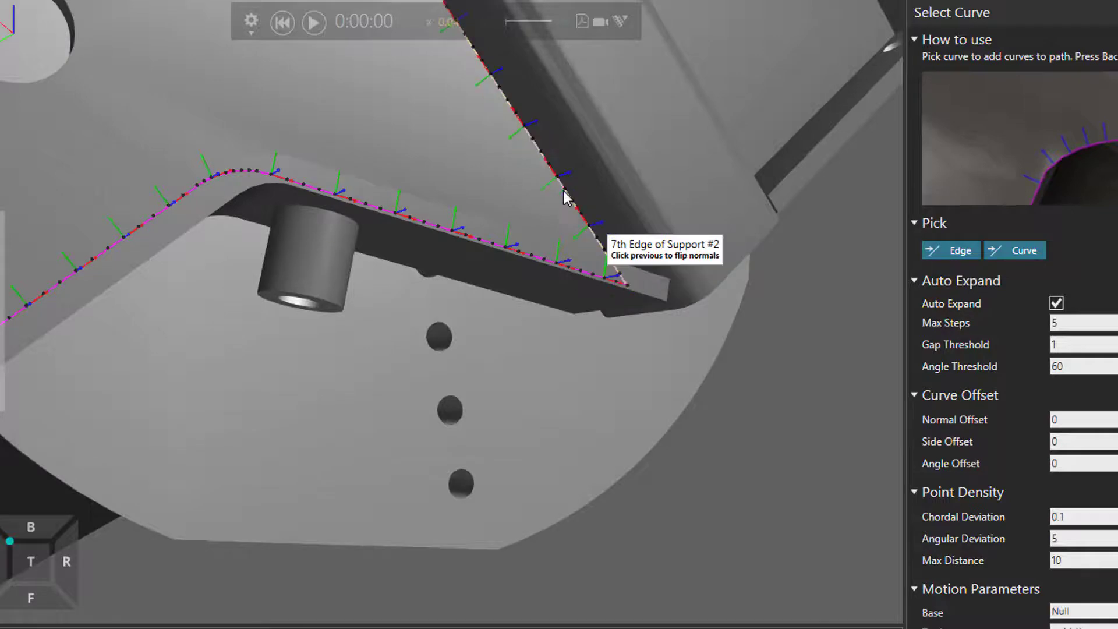
Try closing the contour with the short edge at the open end, then remove the last two added curves
scroll(338, 100, "down", 5)
middle_click_drag(323, 114, 538, 198)
right_click_drag(537, 205, 268, 369)
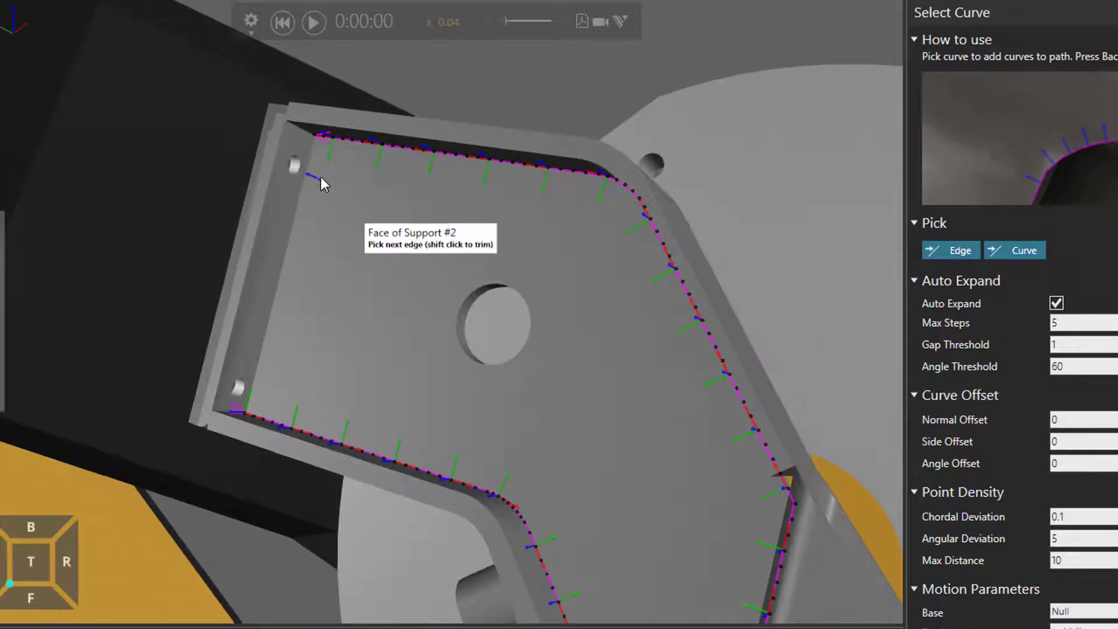
left_click(298, 215)
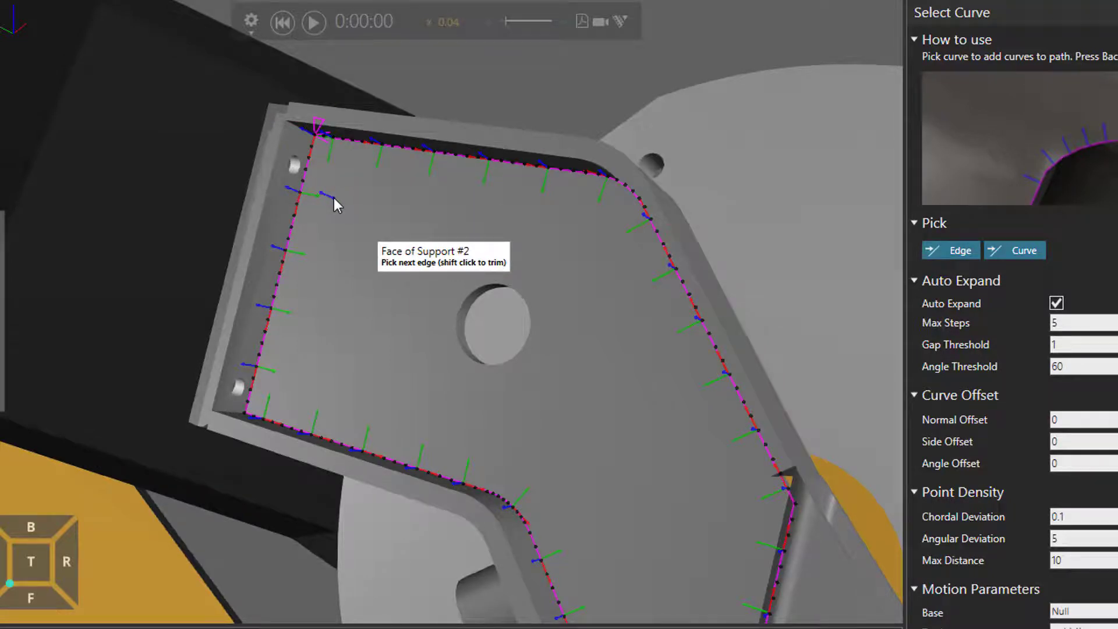
key("BackSpace")
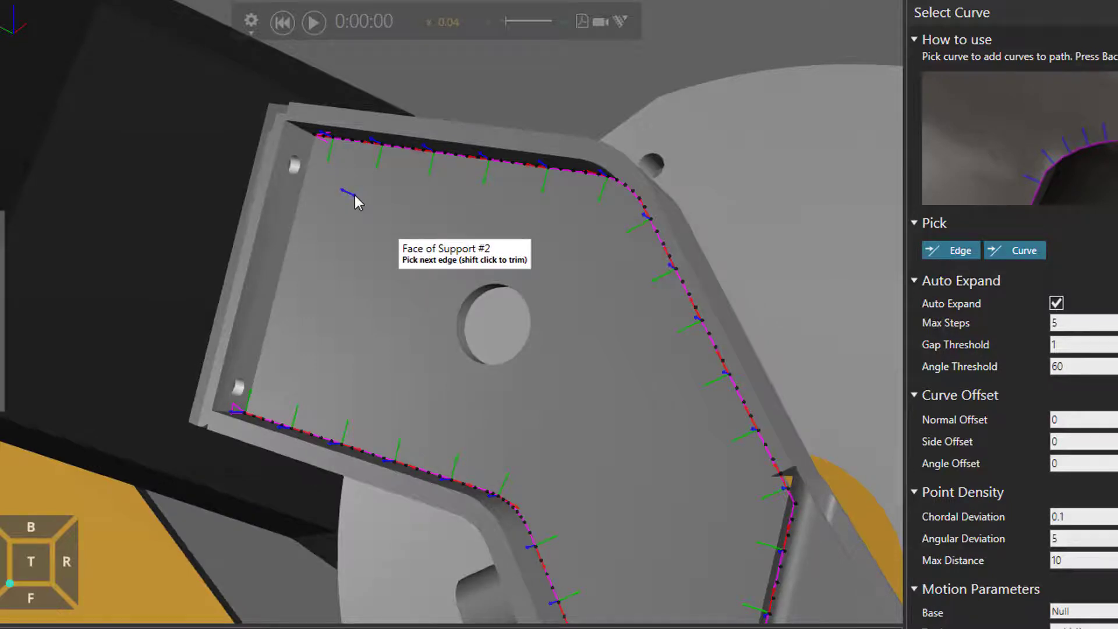
key("BackSpace")
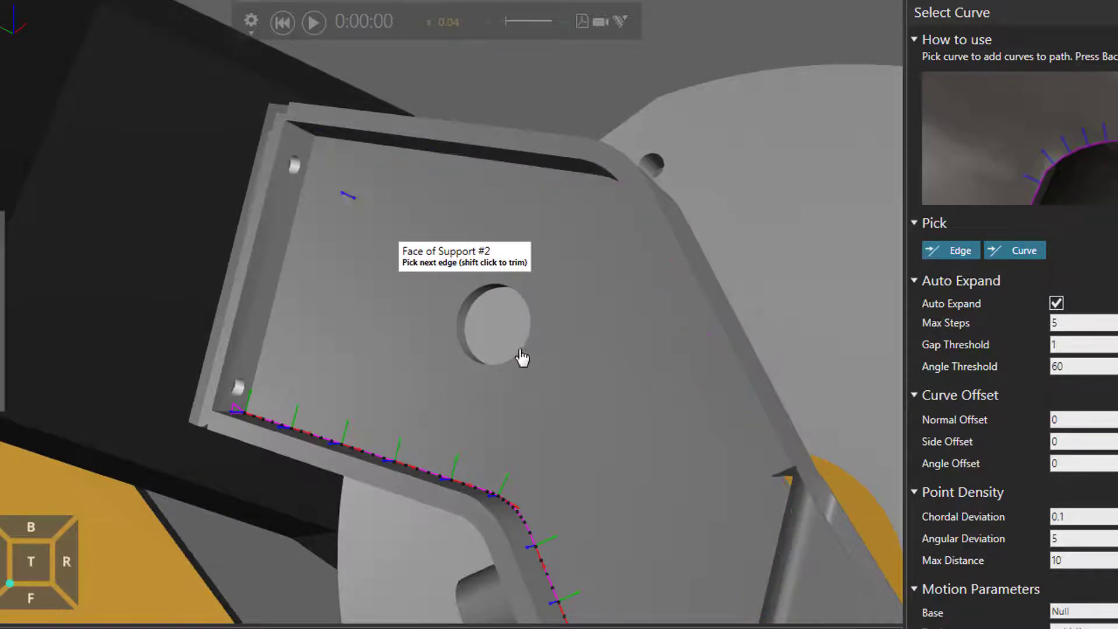
Add the 7th edge of Support #2 with its automatically expanded neighbours to the path
middle_click_drag(605, 436, 527, 282)
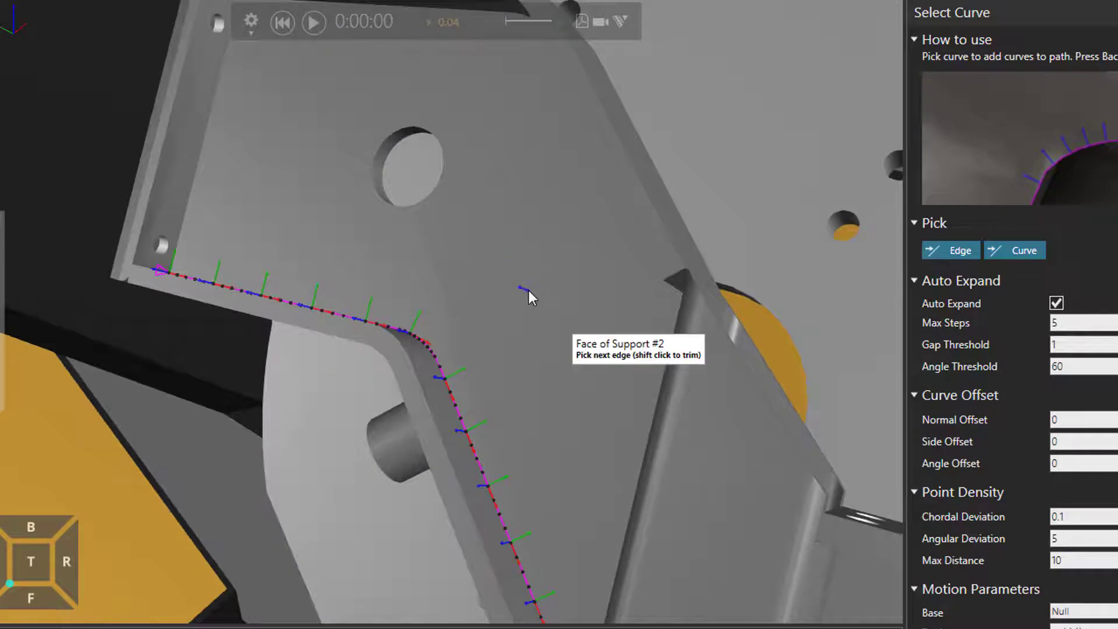
right_click_drag(582, 431, 606, 431)
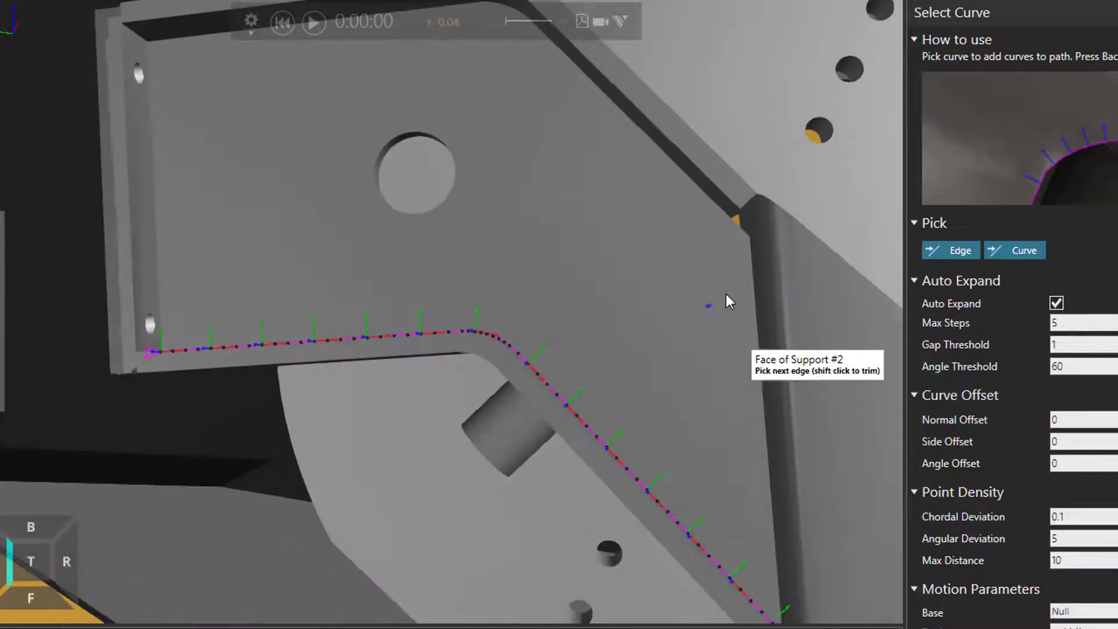
left_click(754, 302)
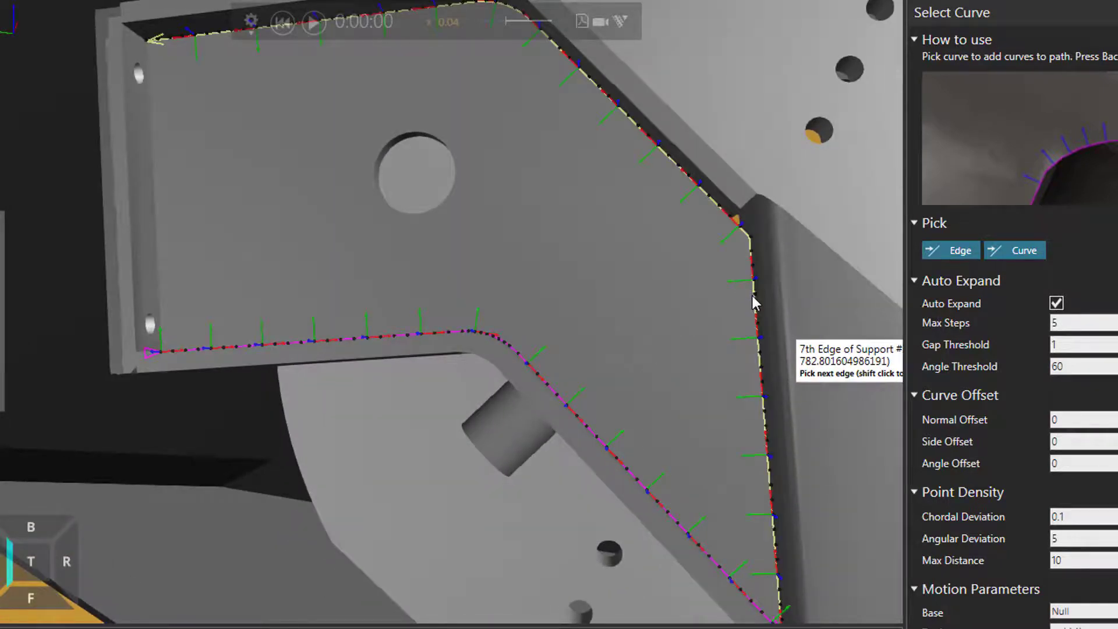
Trim the end of the path on the 7th edge of Support #2, a short way before the rounded corner
middle_click_drag(252, 174, 281, 286)
scroll(282, 287, "up", 2)
middle_click_drag(294, 198, 422, 254)
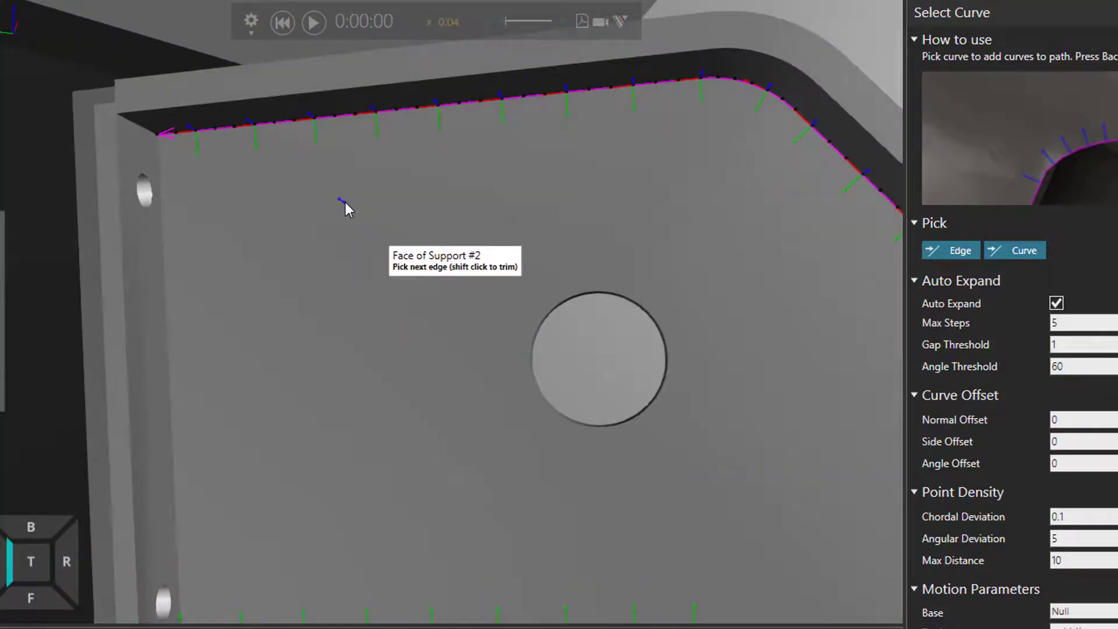
key("shift")
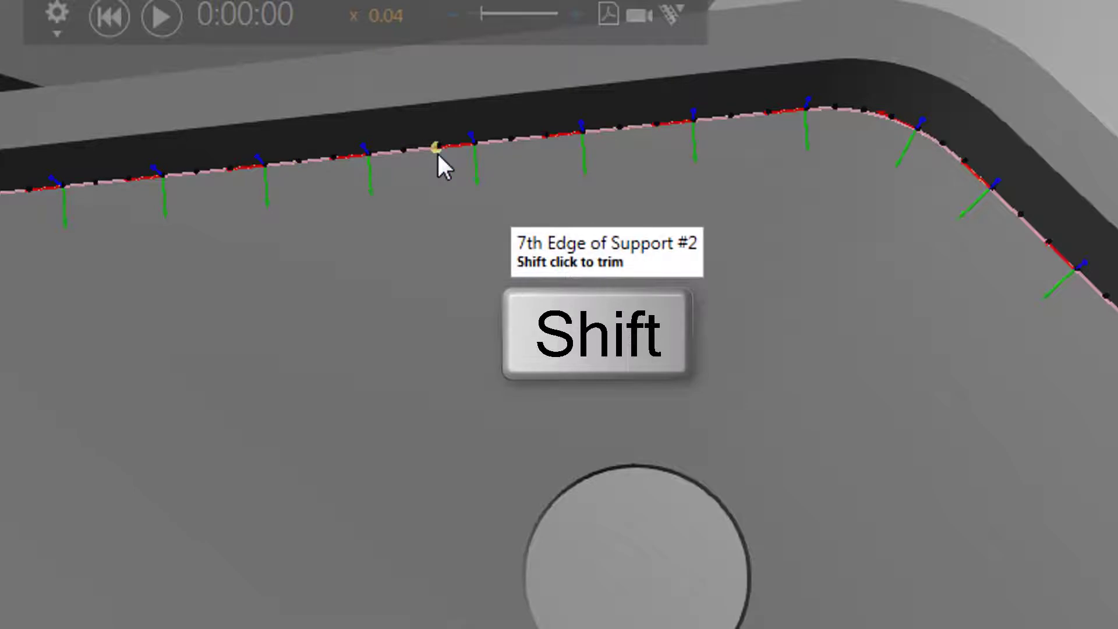
left_click(516, 142, "shift")
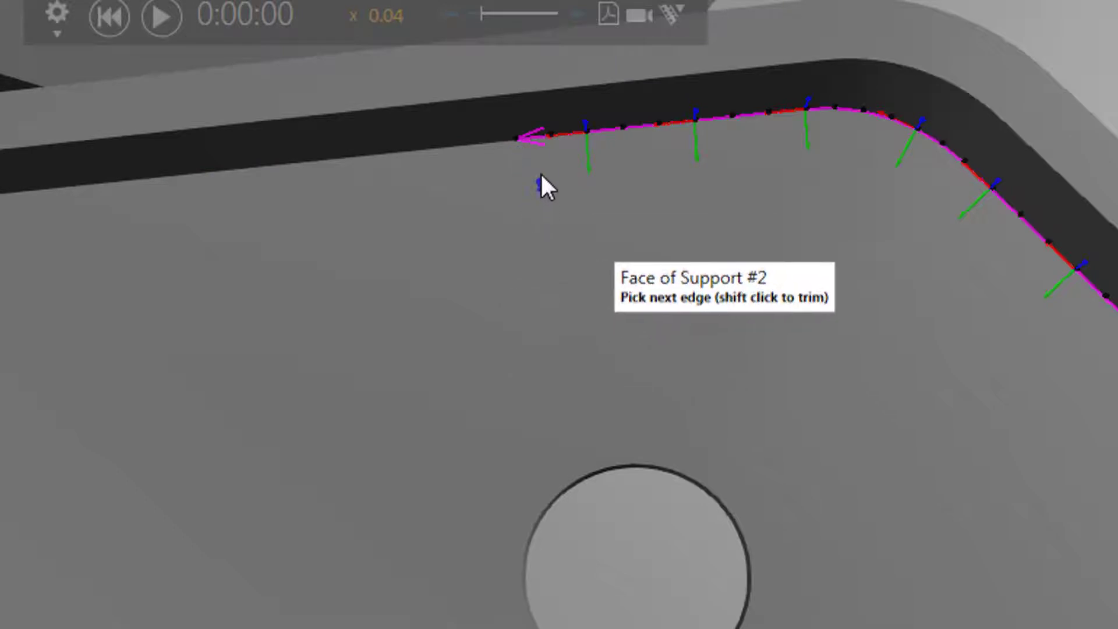
Trim the start of the path on the 8th edge of Support #2, partway along the straight section before the bend
middle_click_drag(521, 358, 614, 3)
left_click(494, 334)
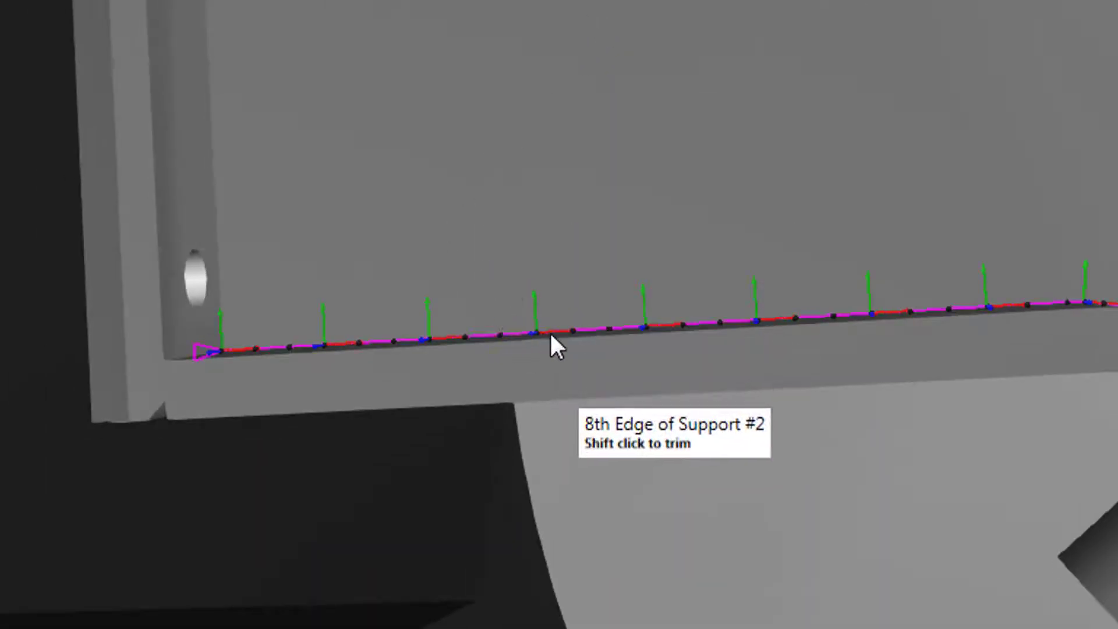
left_click(655, 324, "shift")
right_click_drag(892, 178, 846, 167)
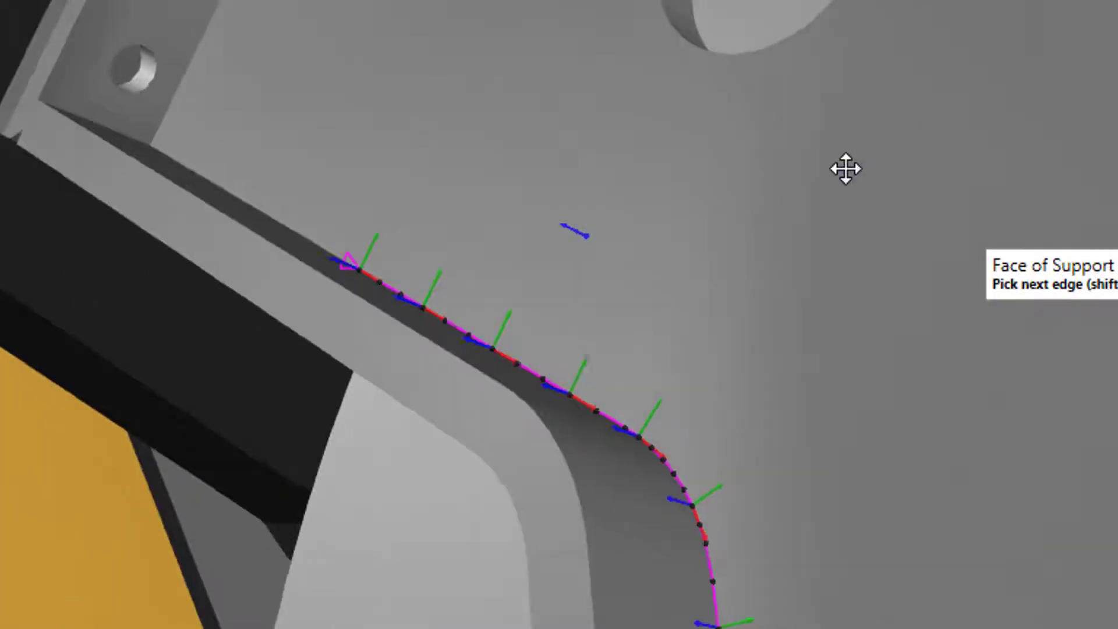
scroll(813, 185, "down", 3)
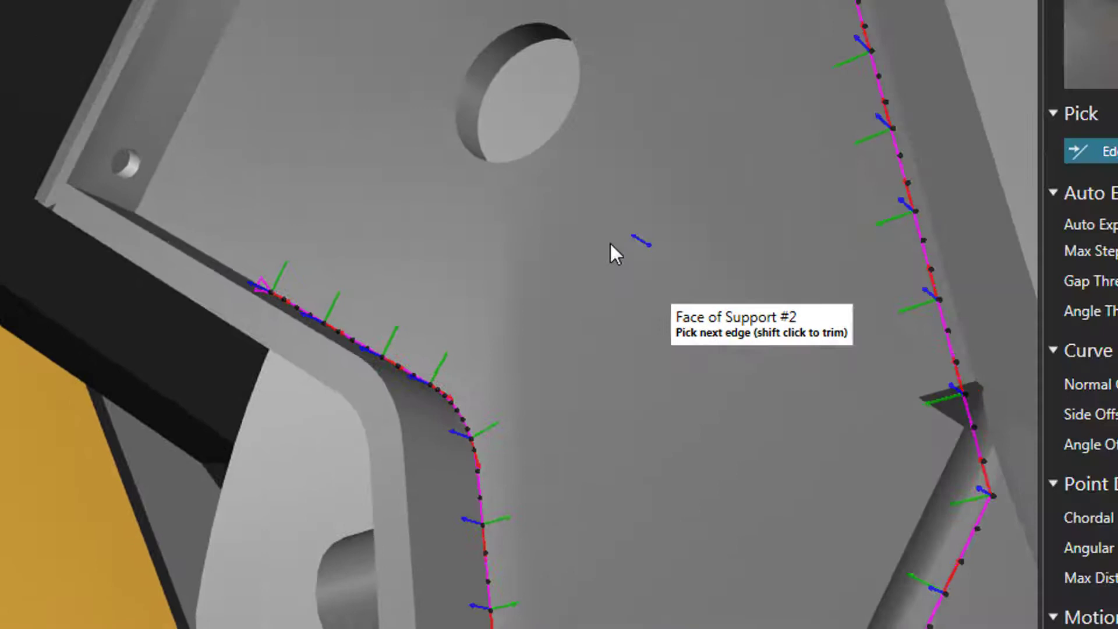
Add the circular edge of the large hole in Support #2 to the path as a separate curve
scroll(529, 319, "up", 2)
right_click_drag(530, 318, 629, 296)
middle_click_drag(832, 200, 653, 377)
middle_click_drag(380, 422, 373, 335)
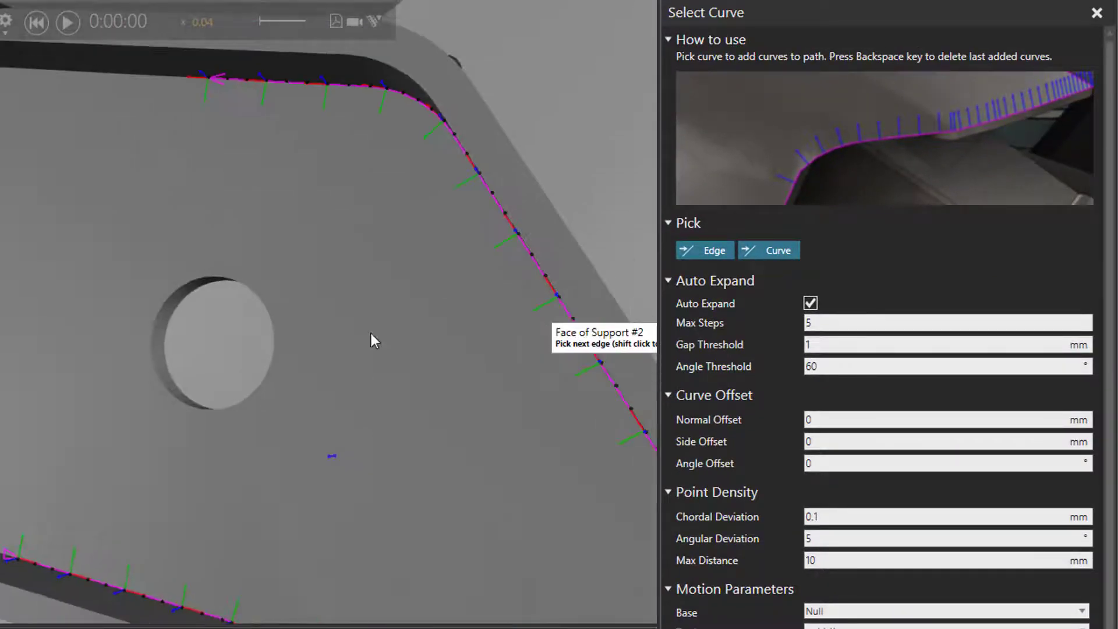
left_click(191, 280)
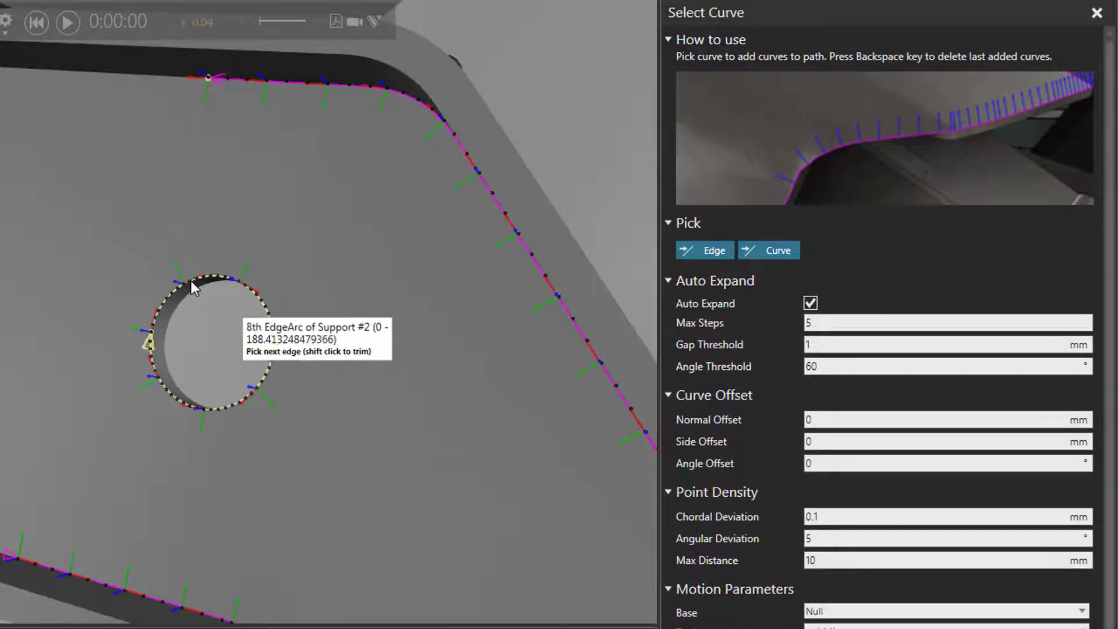
scroll(193, 281, "up", 2)
scroll(191, 278, "up", 2)
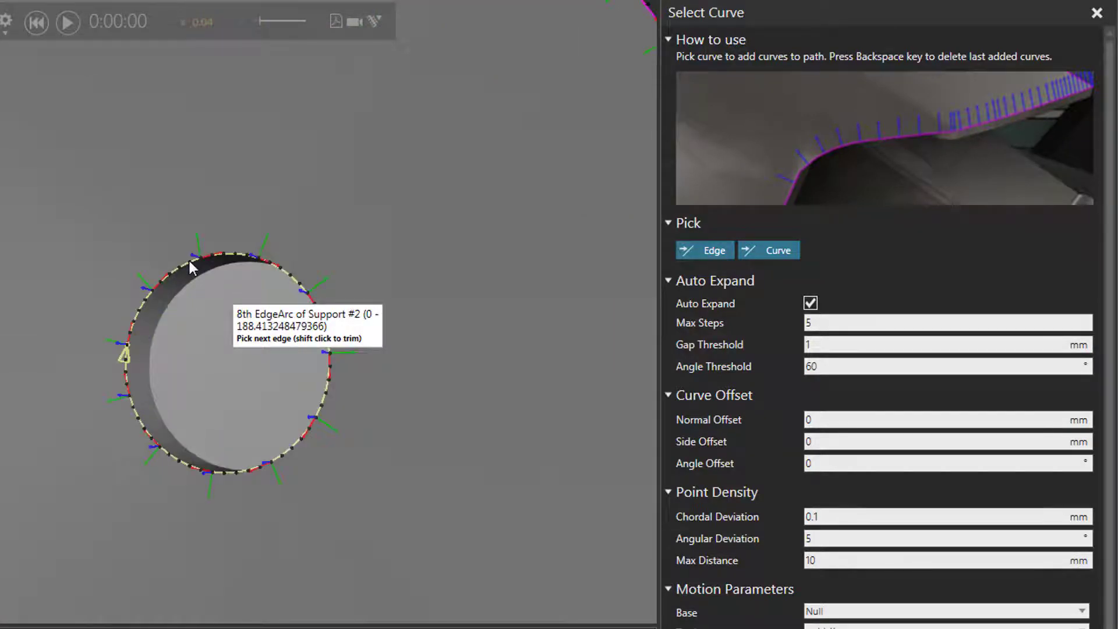
left_click(190, 262)
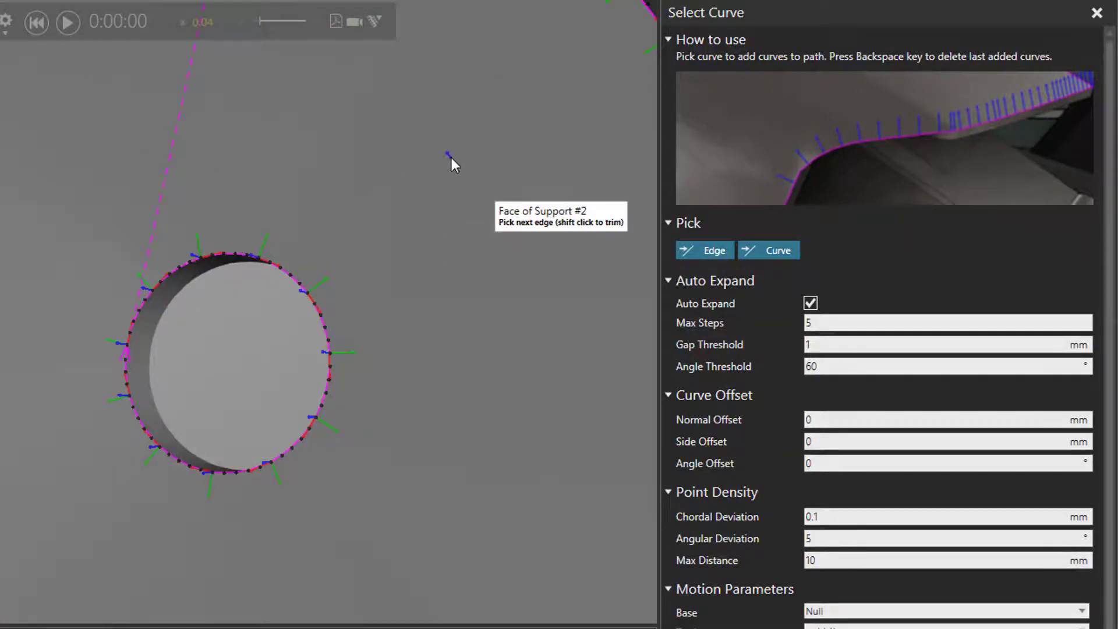
Examine the dashed link between the trimmed edge's end and the hole curve, along with the point orientations
scroll(452, 158, "down", 1)
scroll(452, 158, "down", 1)
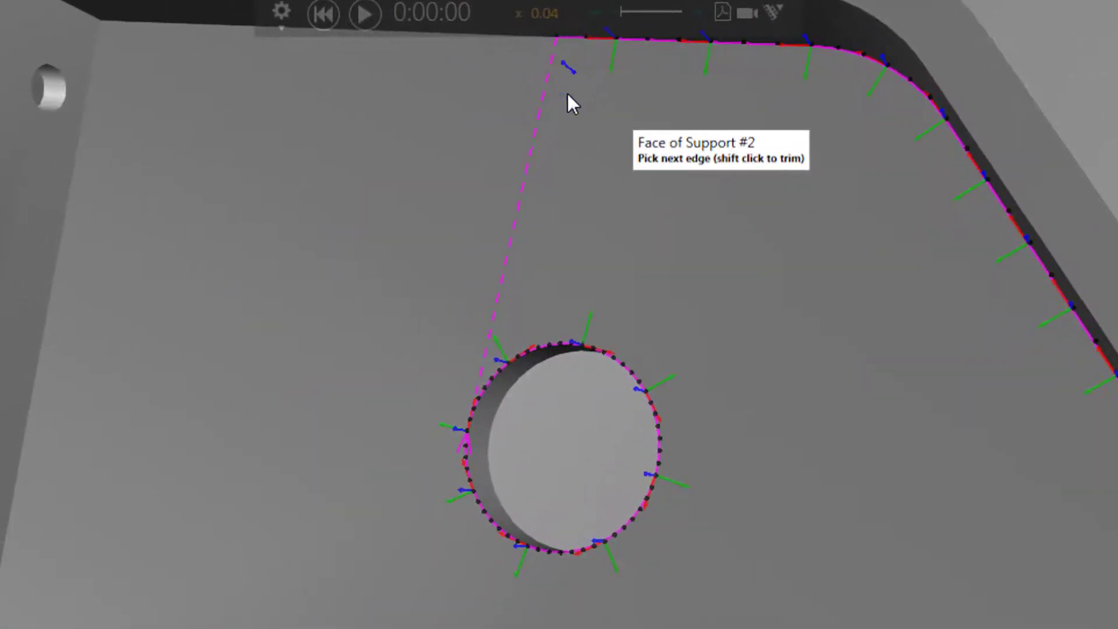
right_click_drag(546, 290, 619, 295)
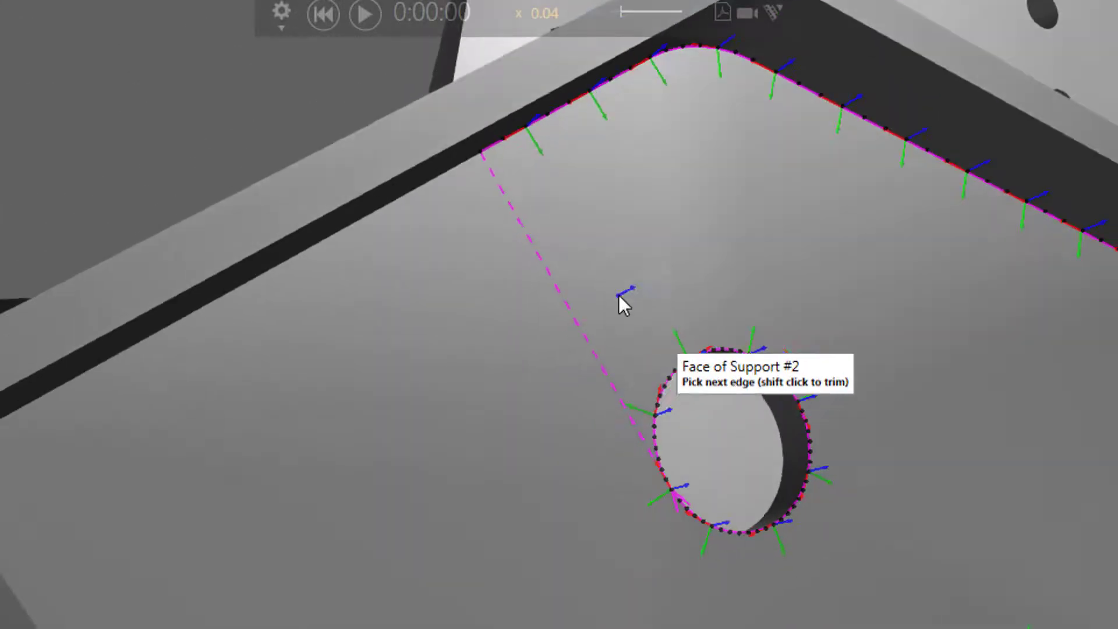
scroll(618, 294, "up", 1)
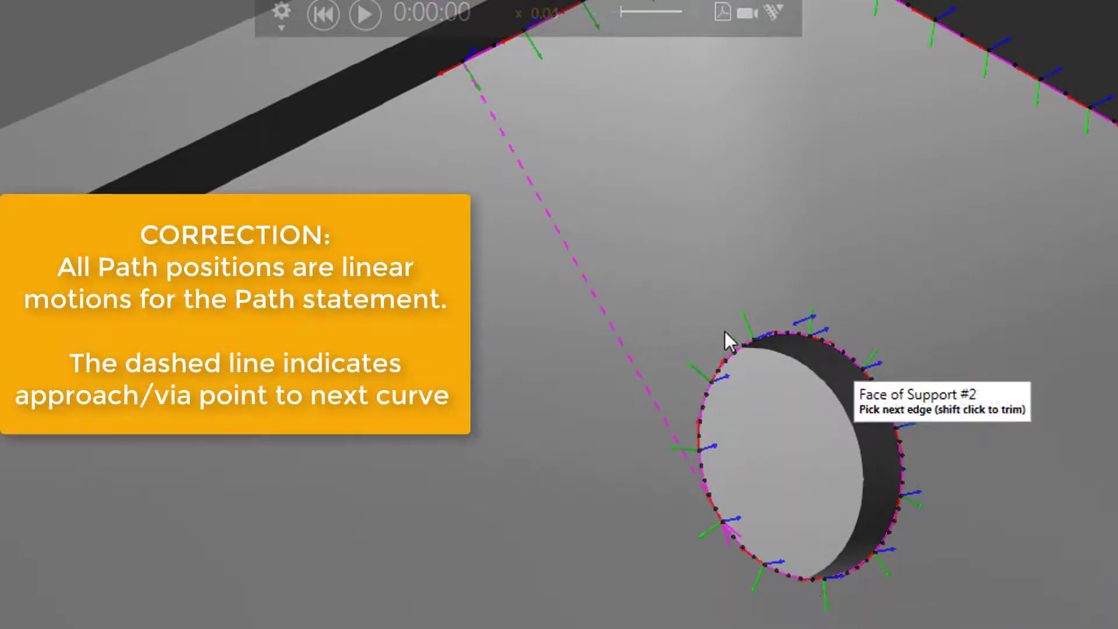
middle_click_drag(1015, 489, 845, 454)
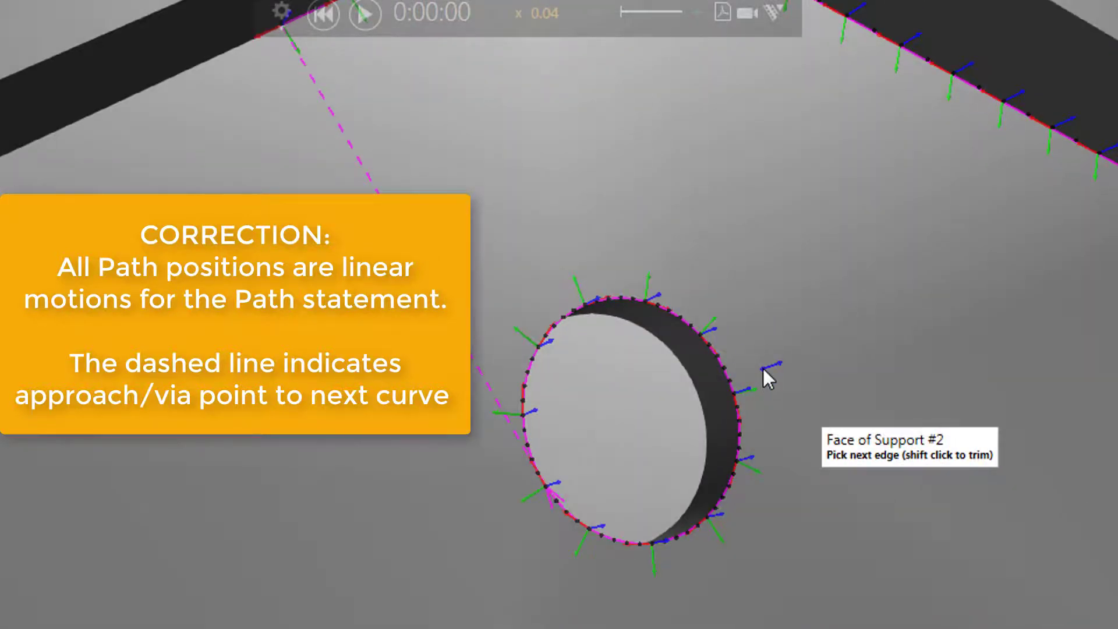
middle_click_drag(277, 221, 280, 318)
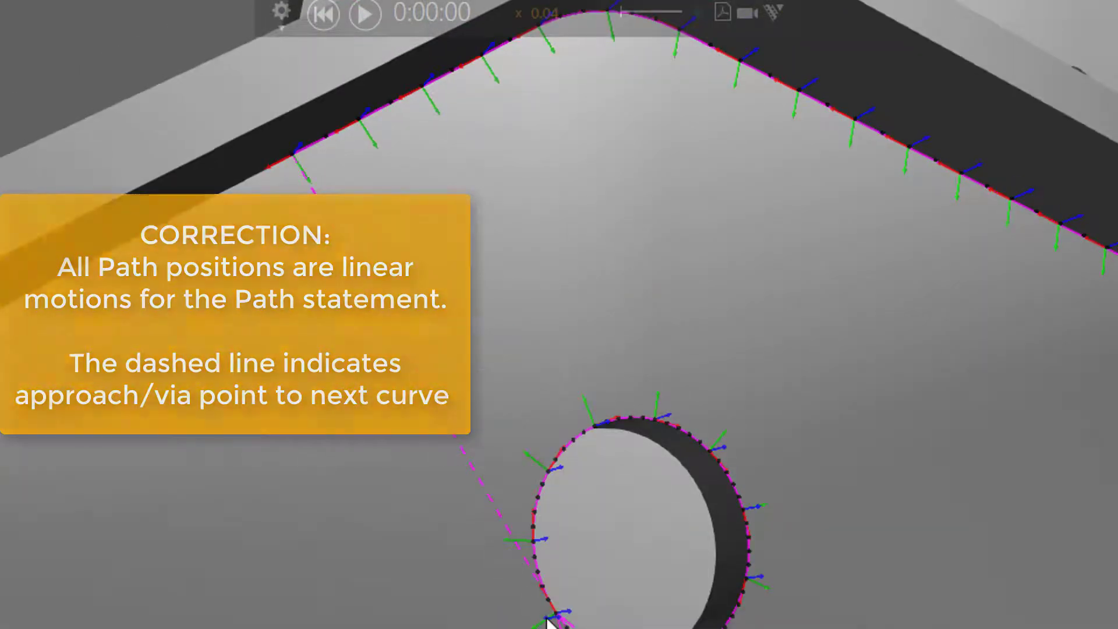
scroll(519, 531, "down", 3)
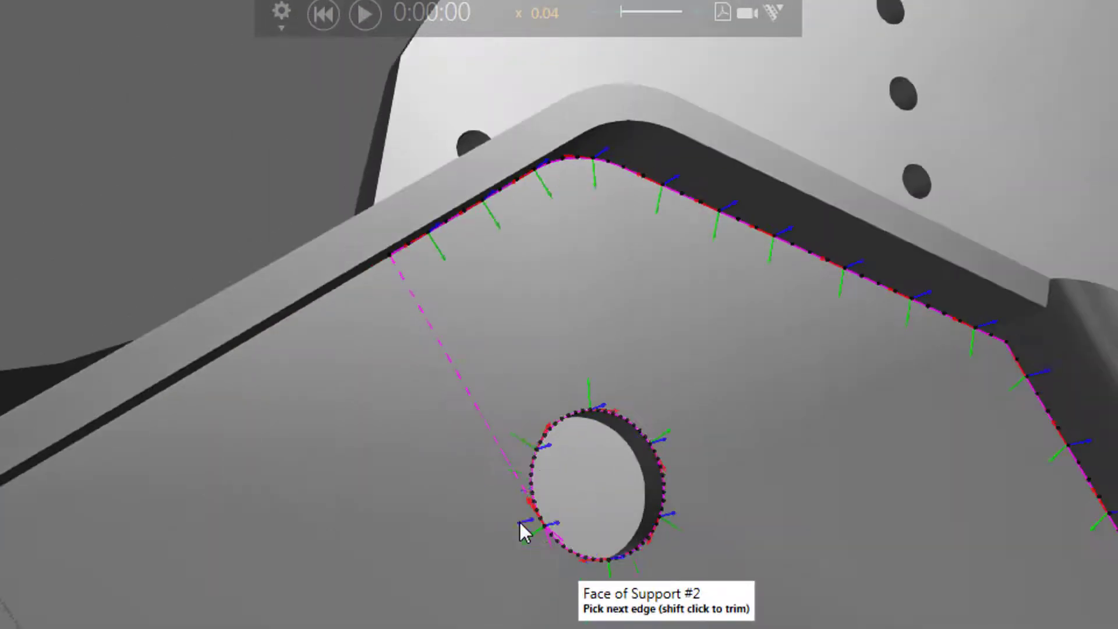
Generate the path statement from the trimmed edges and the hole curve, and view the resulting path on Support #2
right_click_drag(722, 579, 686, 578)
middle_click_drag(686, 579, 628, 575)
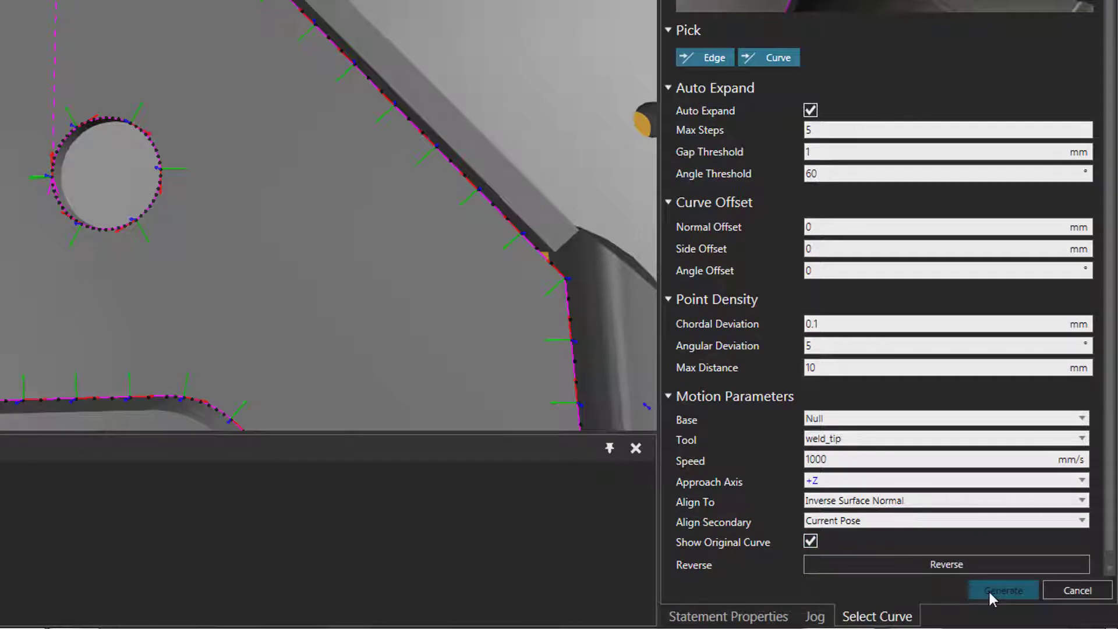
left_click(1009, 588)
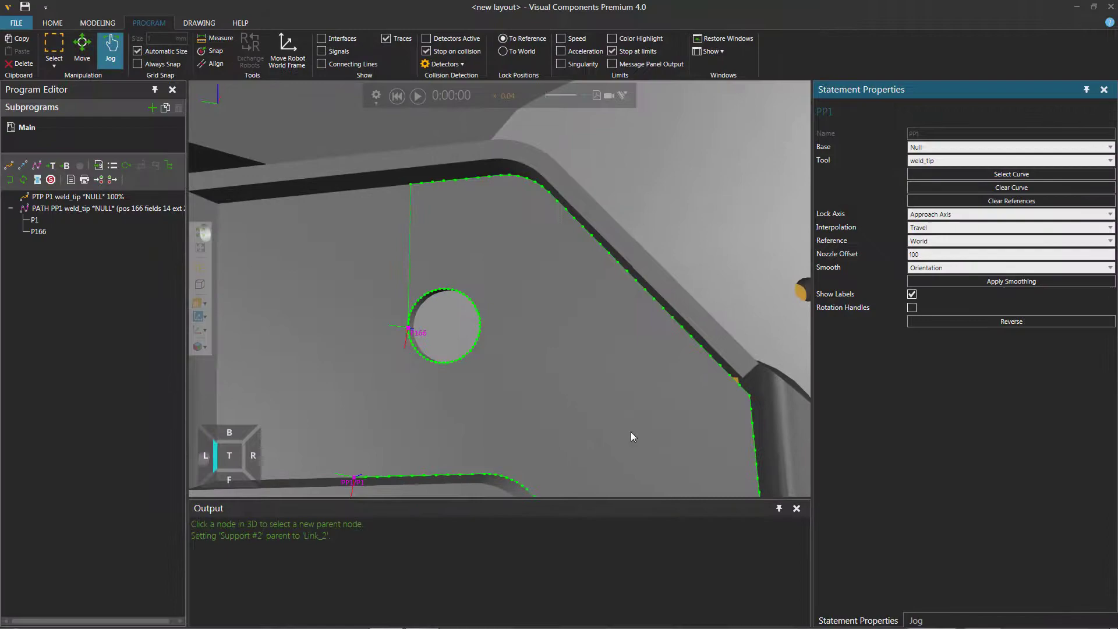
right_click_drag(633, 437, 518, 290)
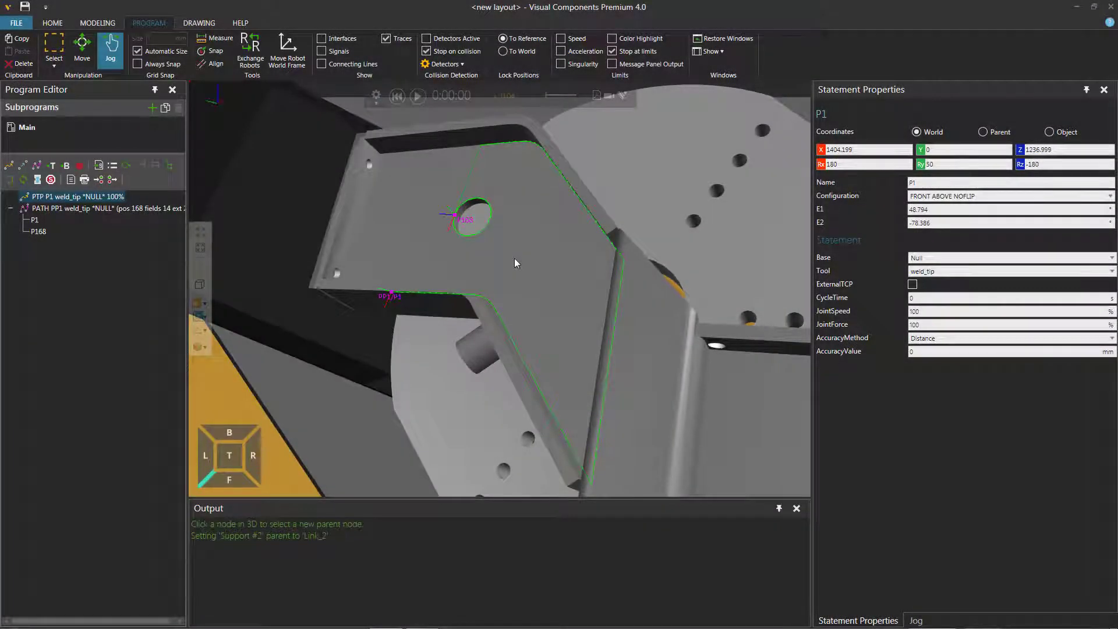
Select path point P24 near the bend's rounded corner and step back through the points to P20 to check the robot's pose
scroll(514, 263, "up", 5)
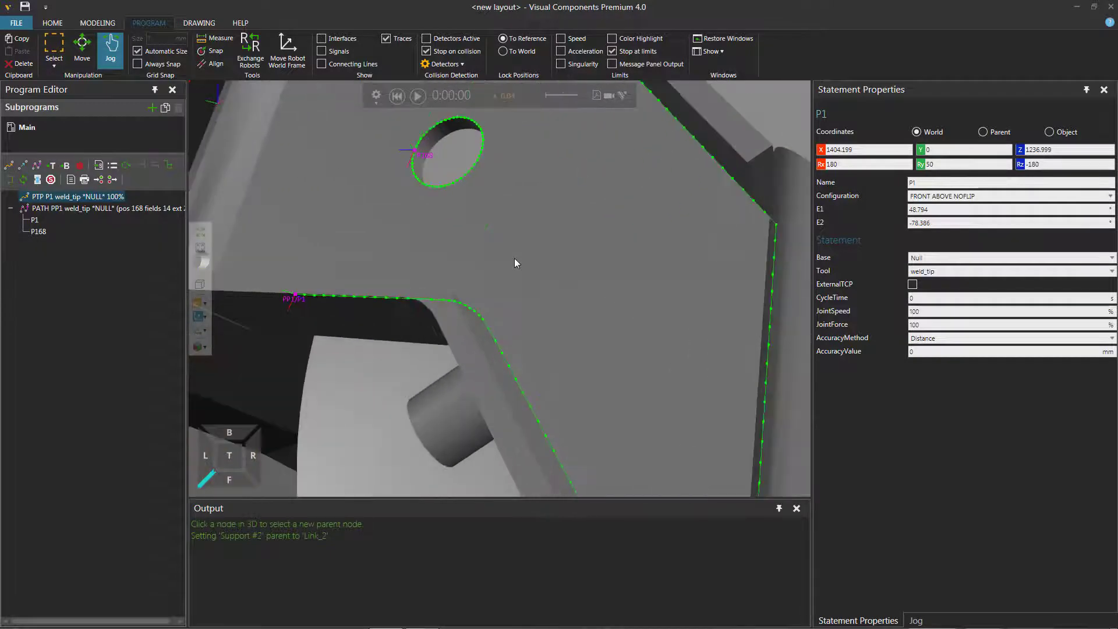
scroll(489, 335, "up", 2)
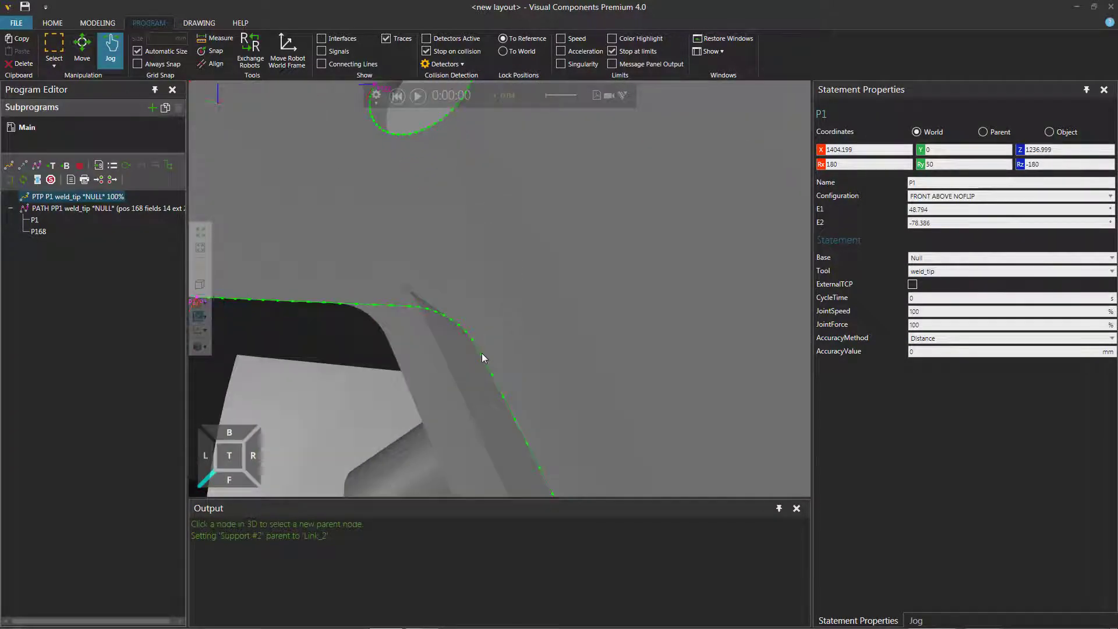
left_click(481, 356)
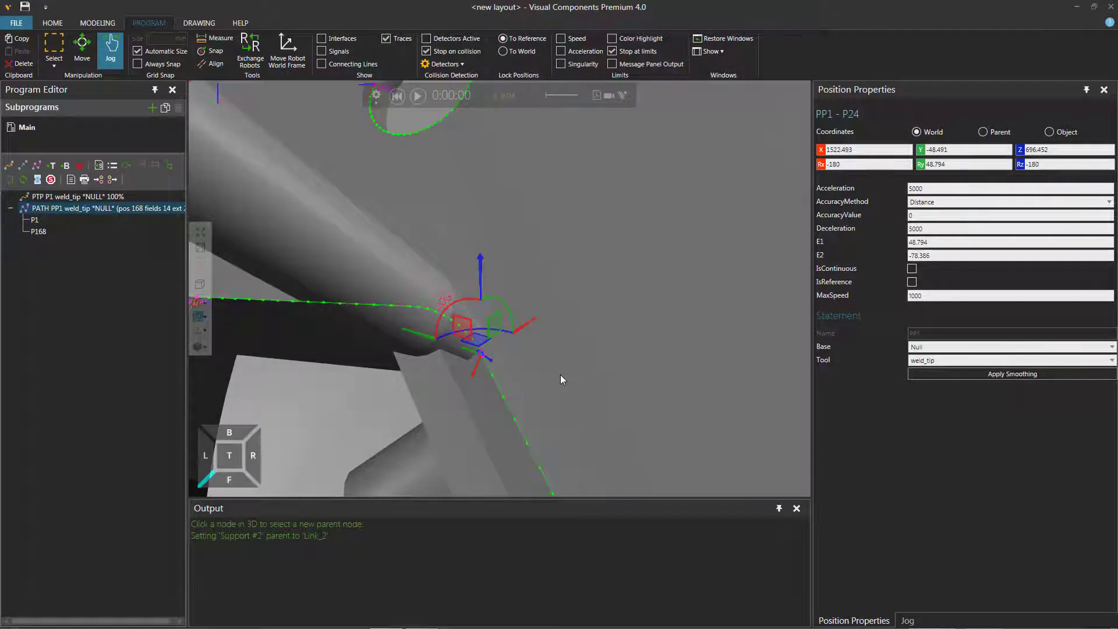
key("Left")
key("Left")
key("Left")
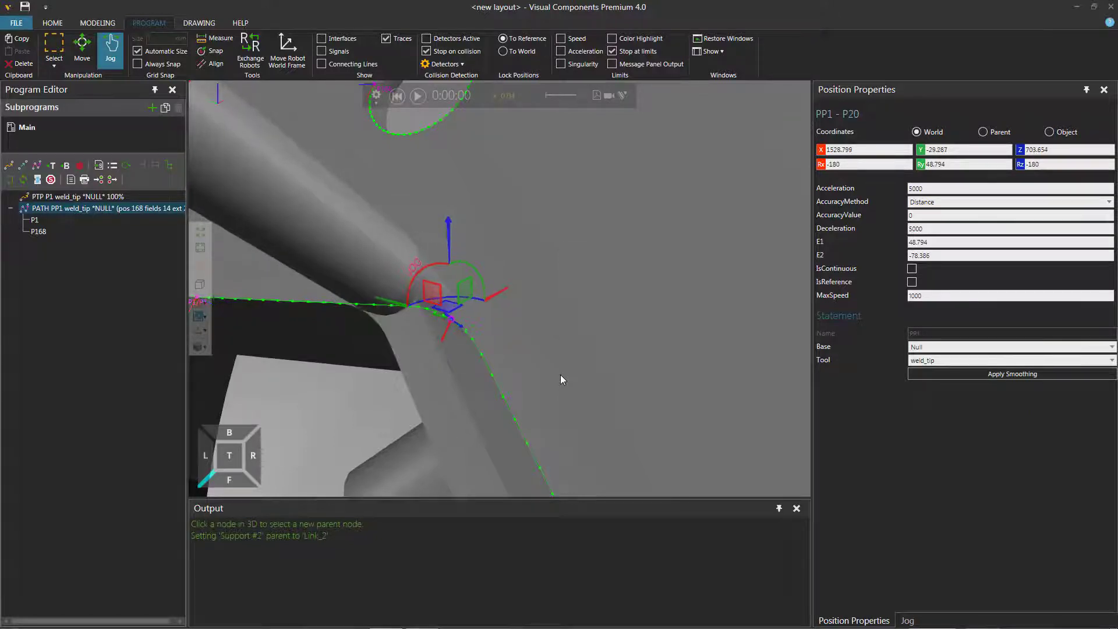
Step forward through the path points from P20 to P27 around the rounded corner to check the robot's pose
key("Right")
key("Right")
key("Right")
key("Right")
key("Right")
key("Right")
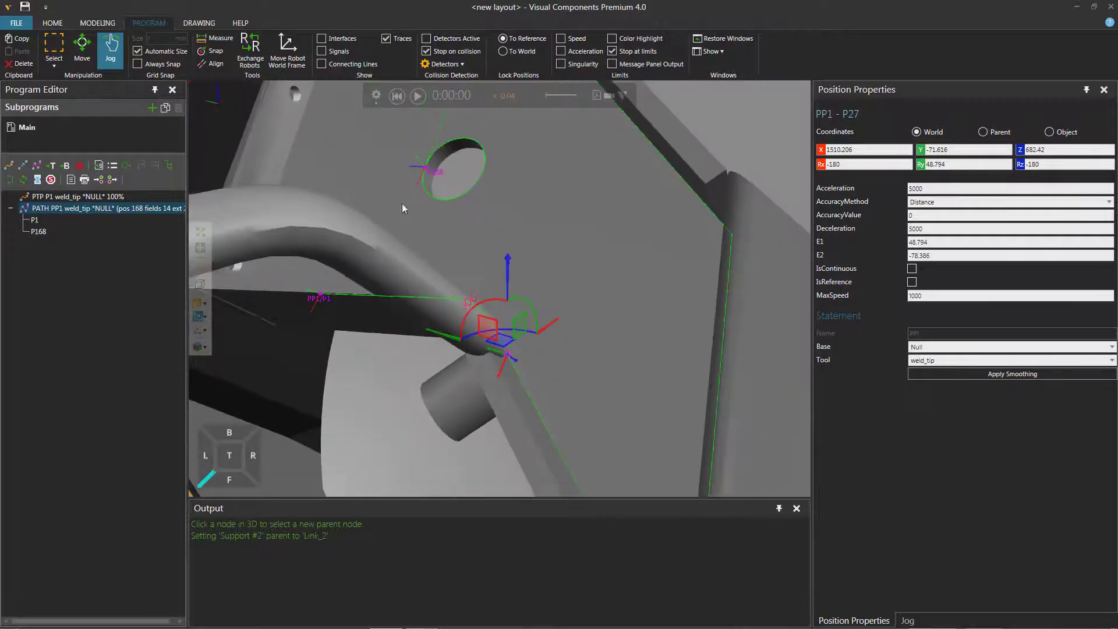
Select all path points around the hole in Support #2 as a group and examine their position properties
left_click(54, 46)
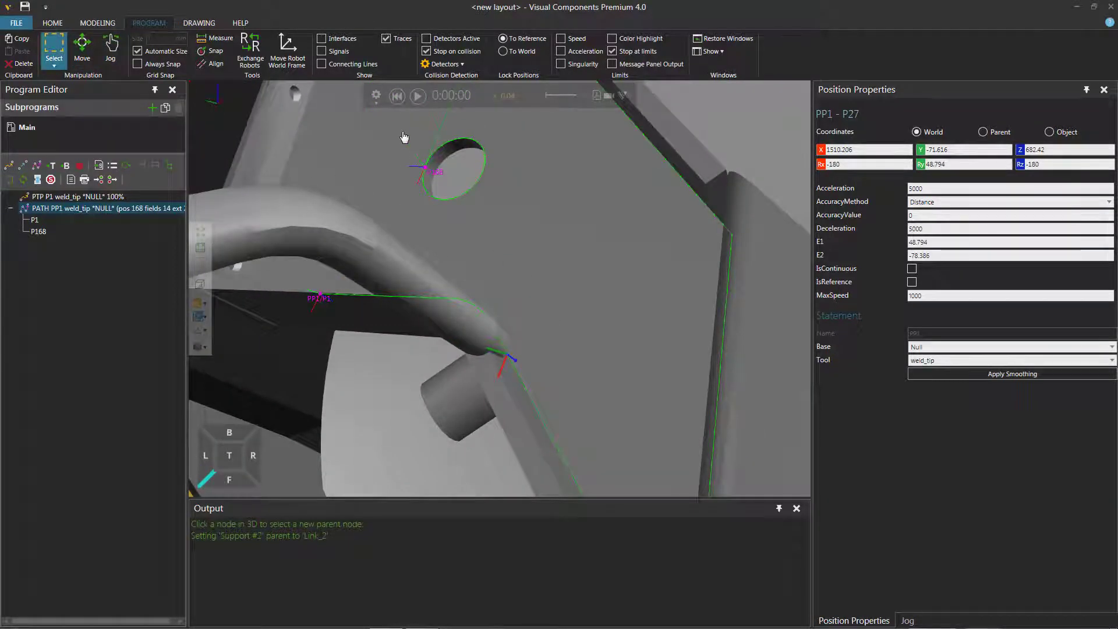
left_click_drag(395, 126, 535, 229)
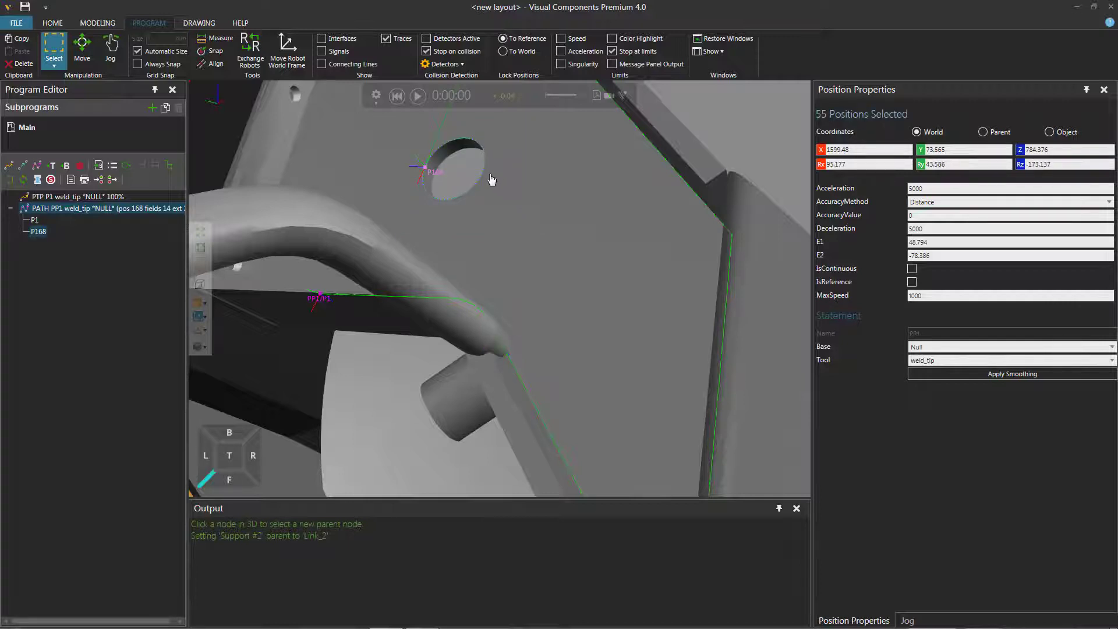
scroll(500, 180, "up", 2)
middle_click_drag(505, 153, 549, 270)
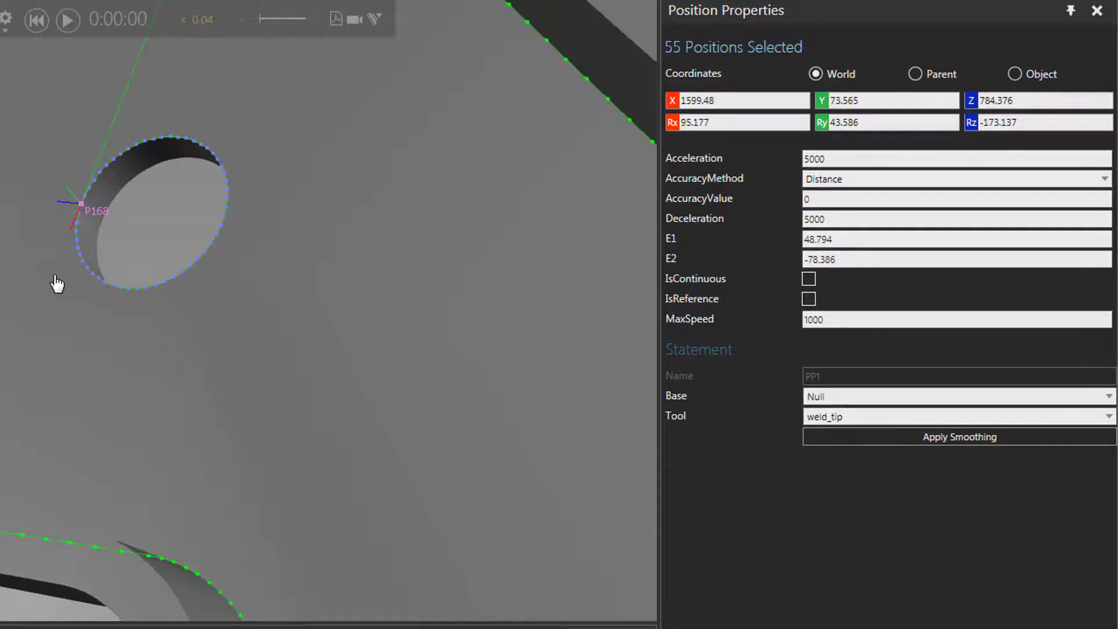
scroll(54, 276, "down", 2)
scroll(255, 296, "up", 1)
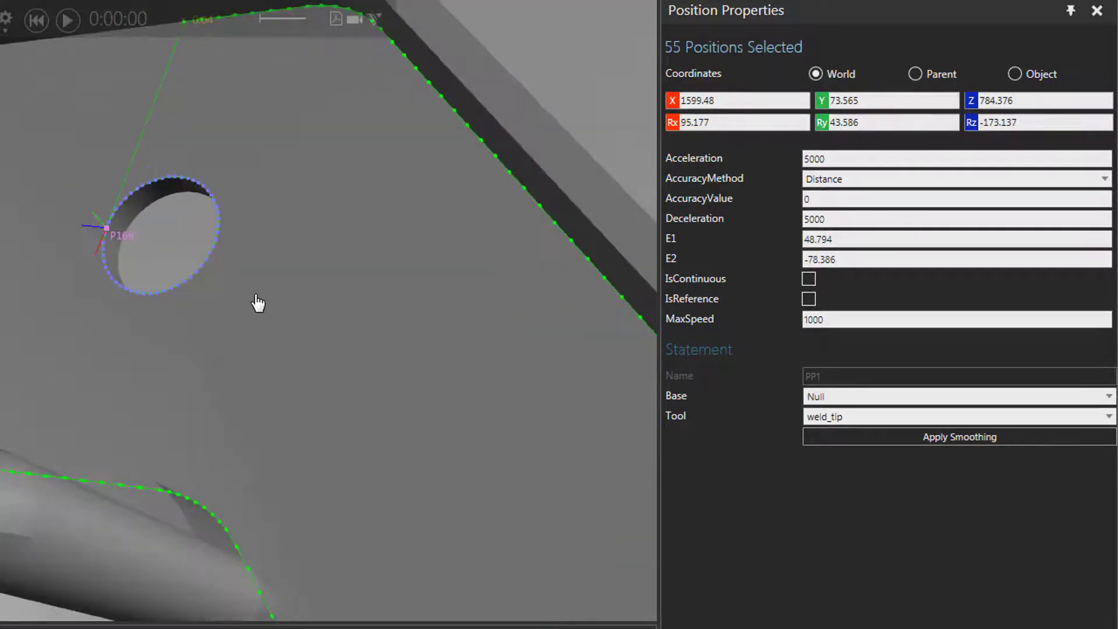
scroll(258, 304, "down", 1)
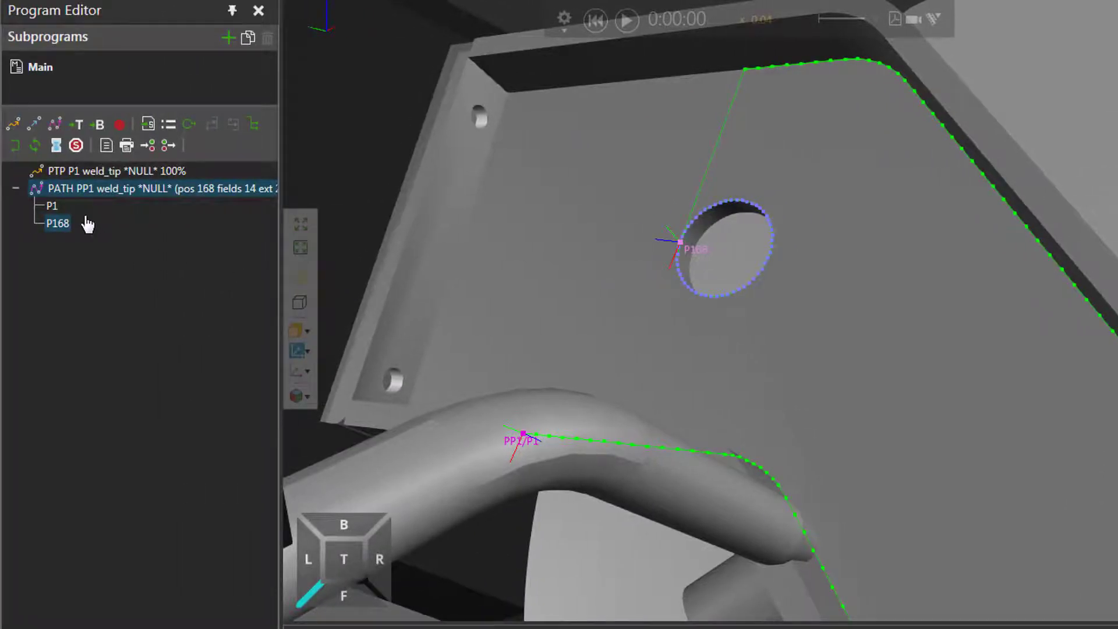
Select the path's reference points P1 and P168 one after the other to locate them on the part
left_click(51, 206)
left_click(59, 223, "shift")
left_click(59, 223)
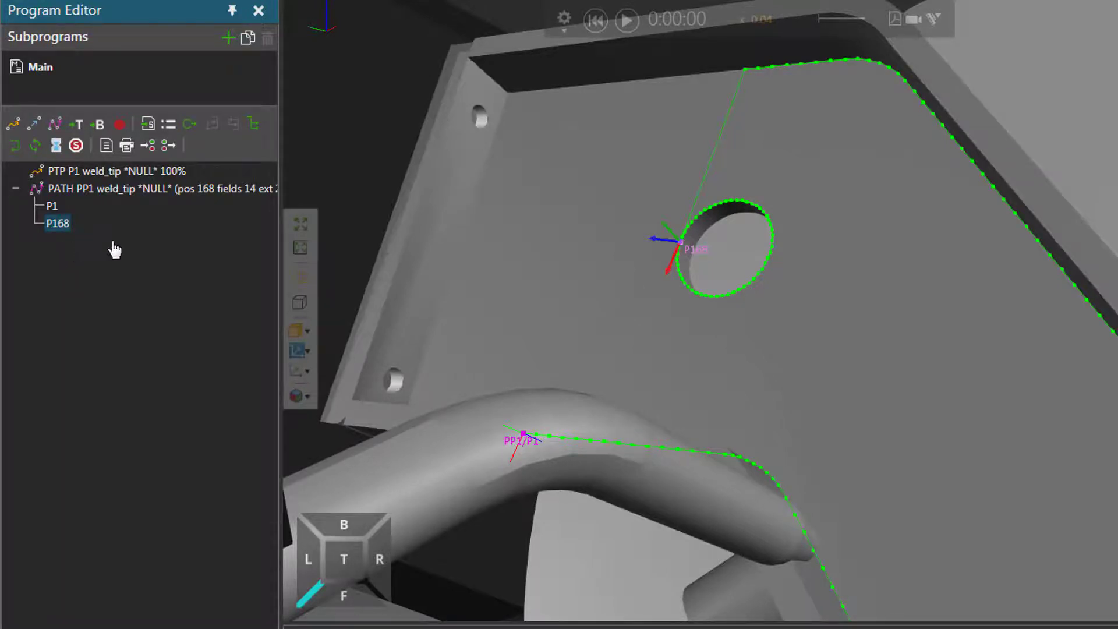
Mark P113, the path point at the end of the trimmed edge, as a reference point
scroll(783, 231, "up", 3)
middle_click_drag(837, 133, 924, 374)
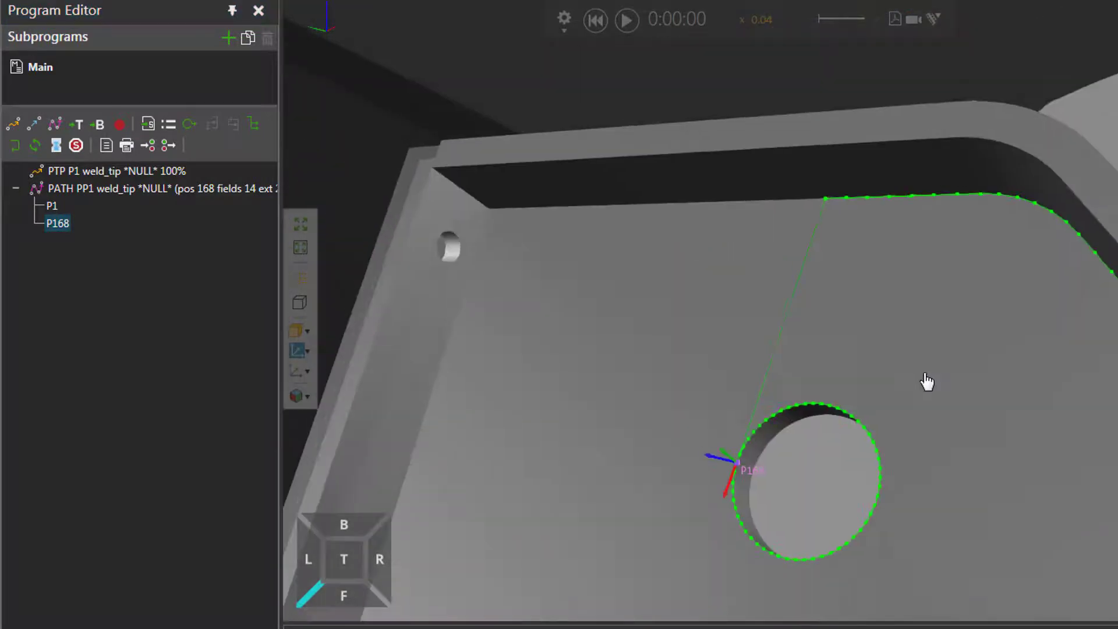
scroll(888, 340, "up", 5)
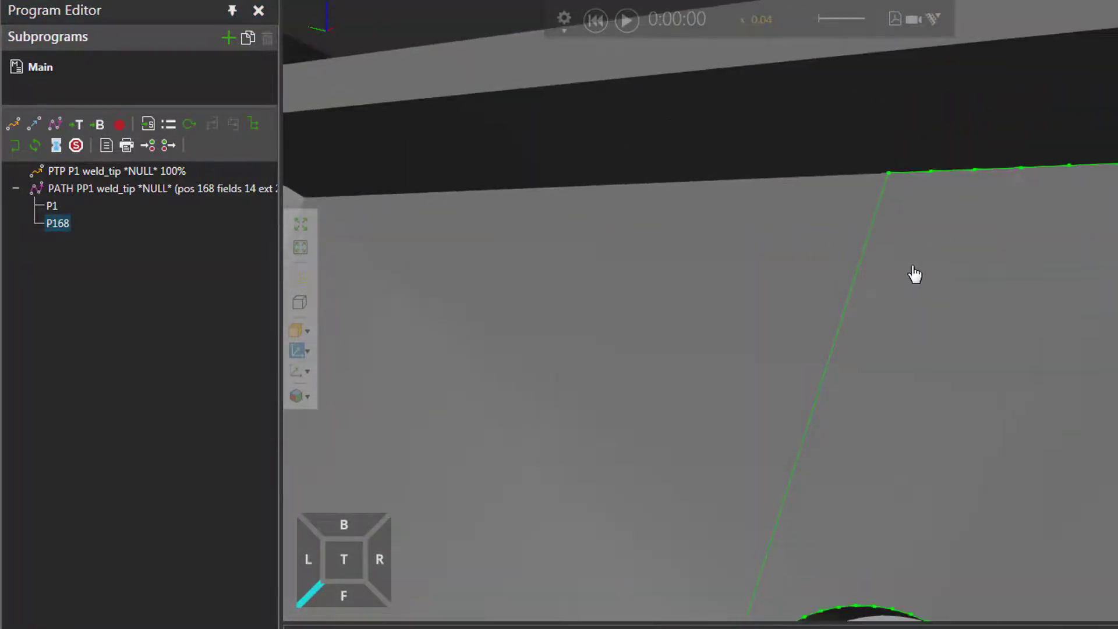
left_click(892, 182)
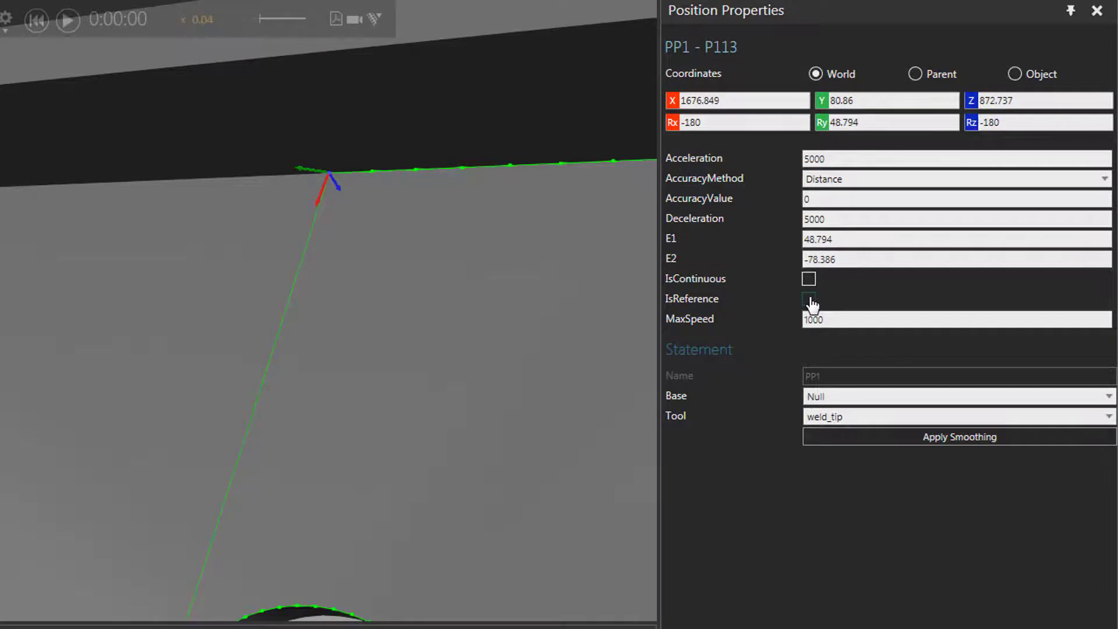
left_click(810, 300)
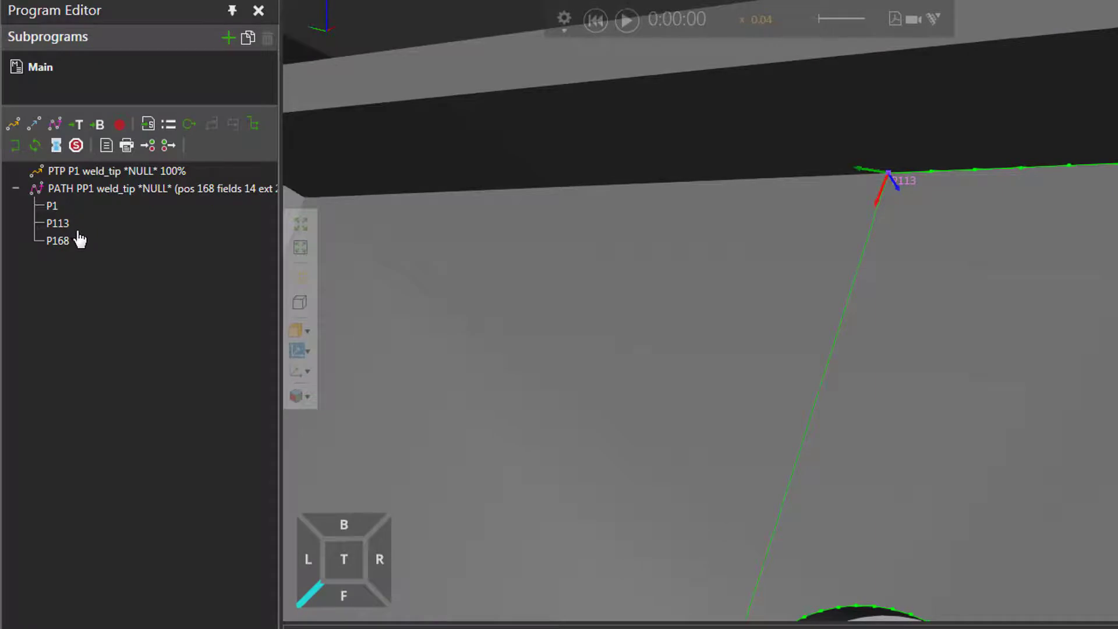
Clear all references and the entire curve from path statement PP1
left_click(91, 198)
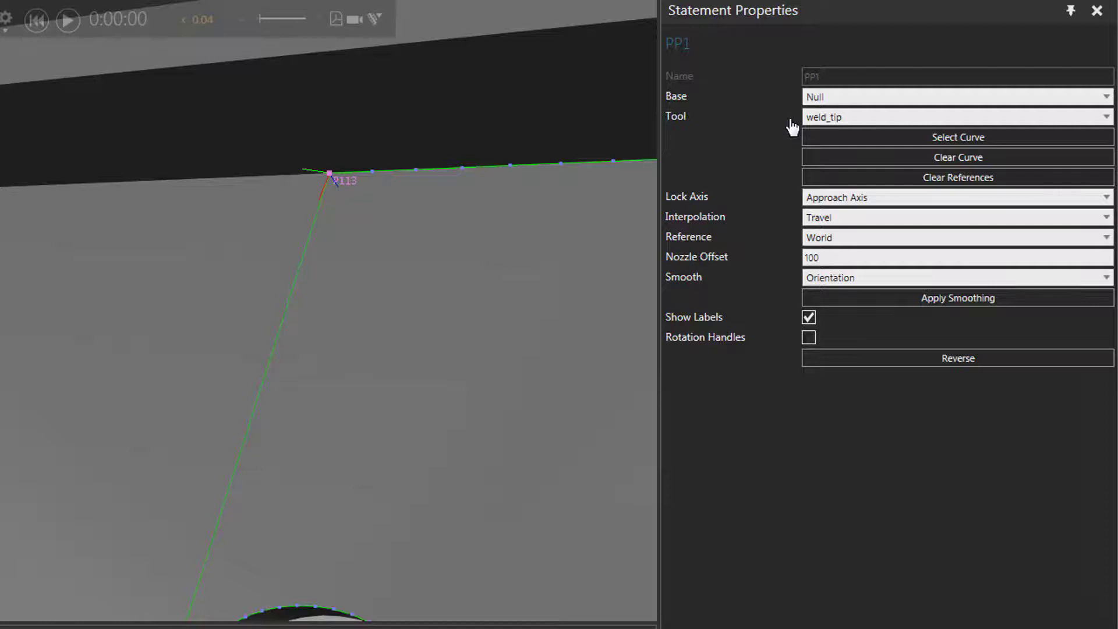
left_click(832, 182)
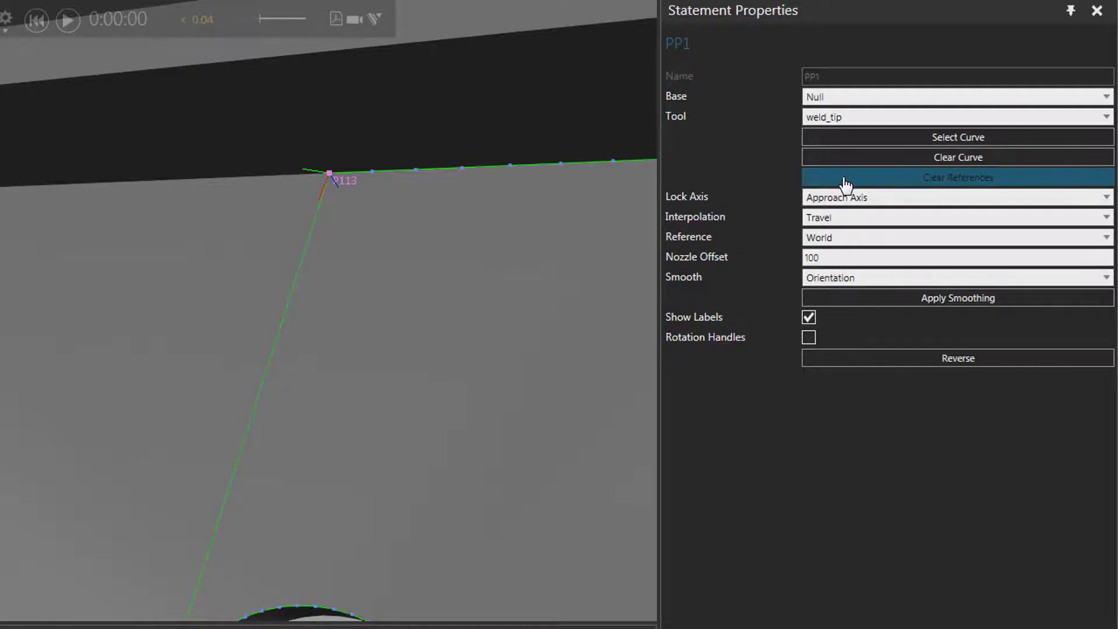
left_click(845, 184)
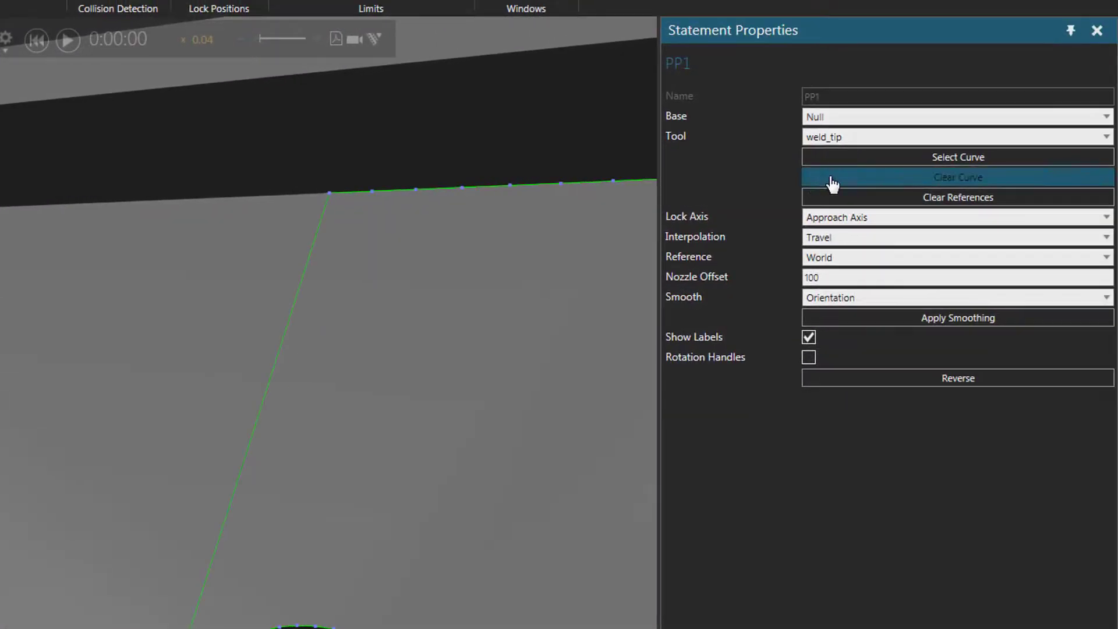
scroll(425, 267, "down", 5)
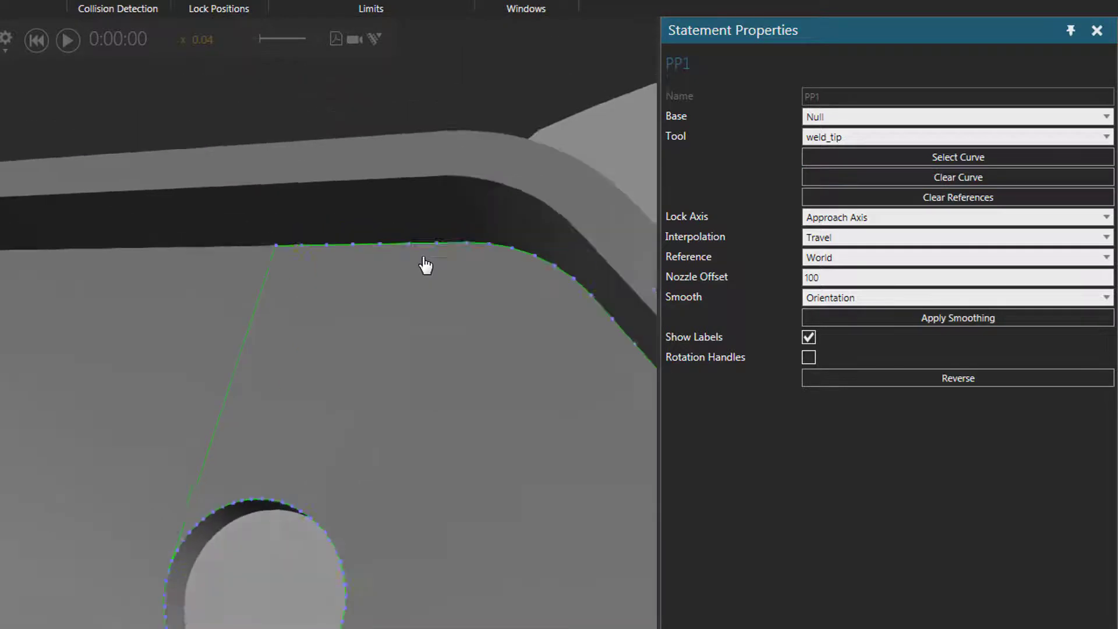
middle_click_drag(414, 477, 340, 248)
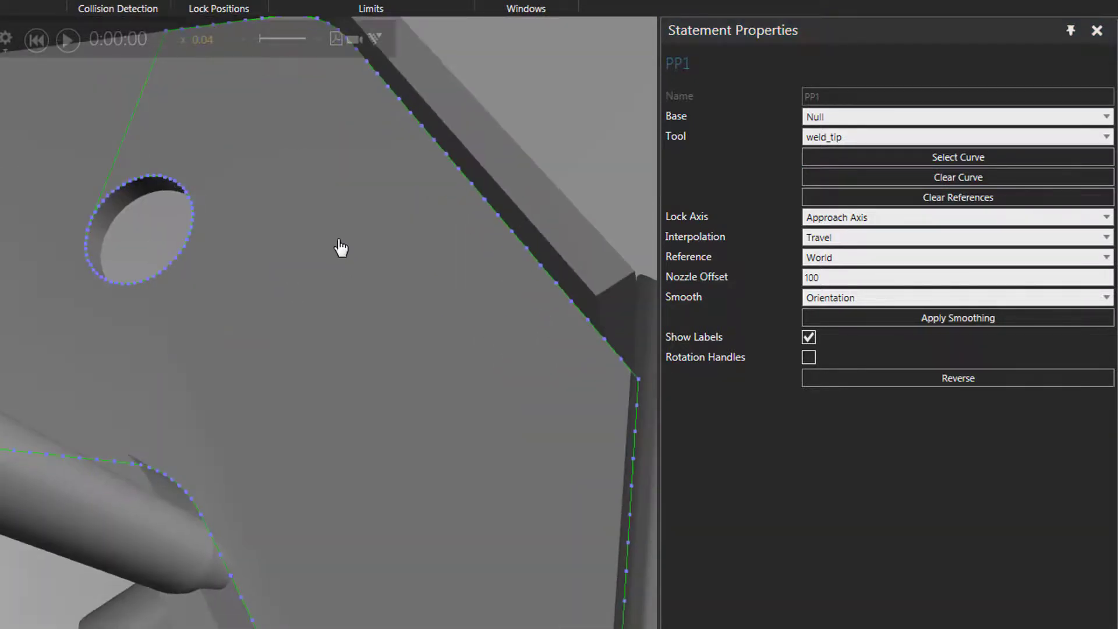
scroll(339, 239, "down", 2)
right_click_drag(339, 239, 342, 296)
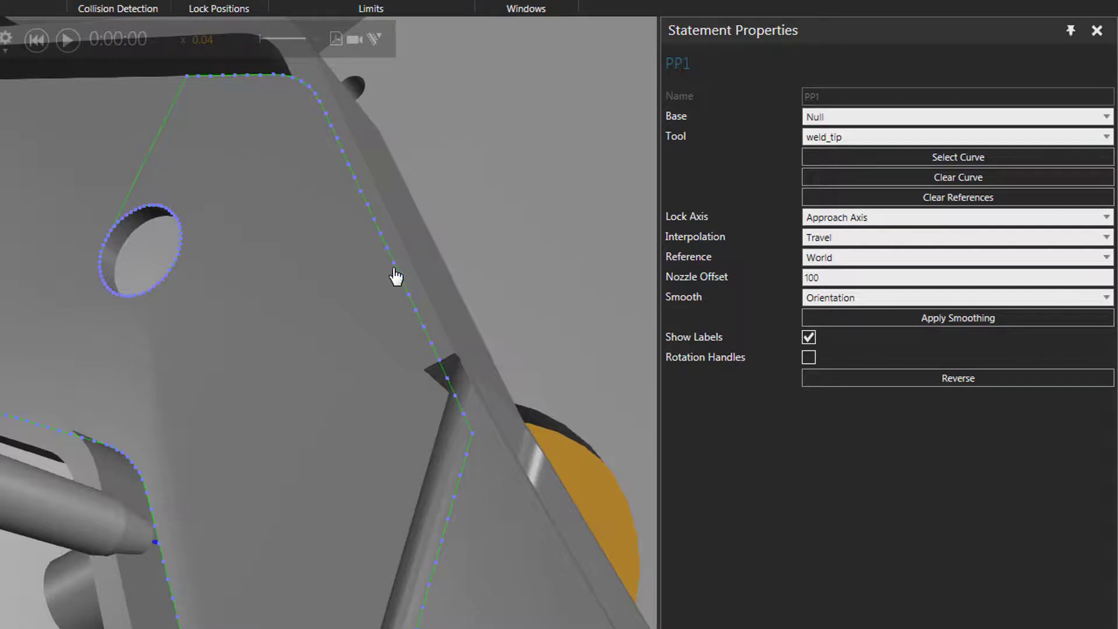
left_click(896, 185)
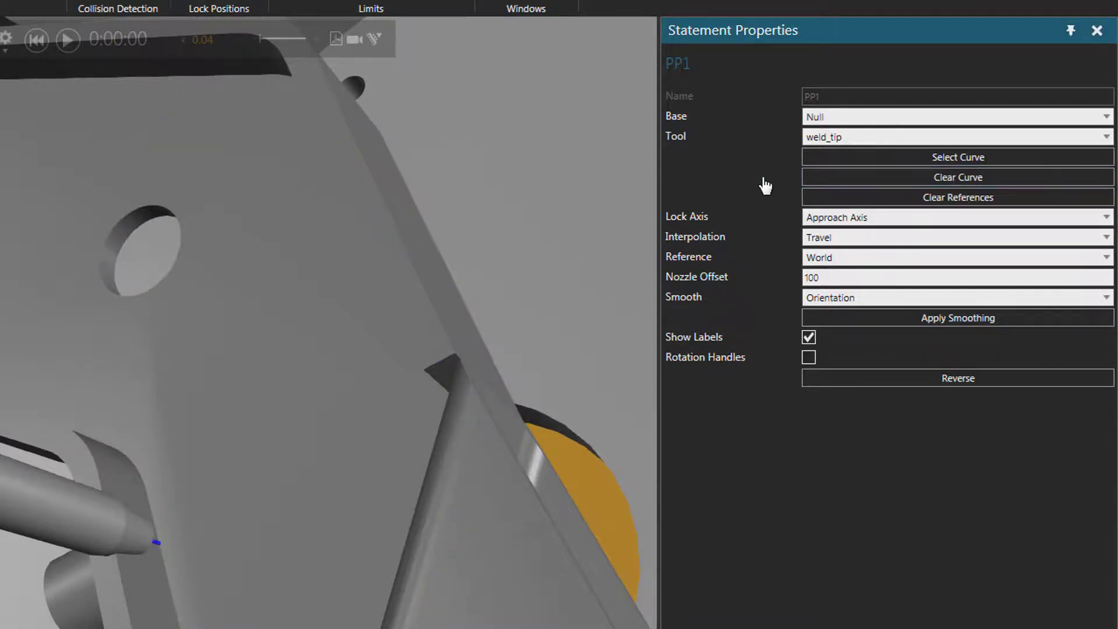
Start a new curve selection for PP1 and add the Support #2 edge that runs around the bend's rounded corner
left_click(820, 167)
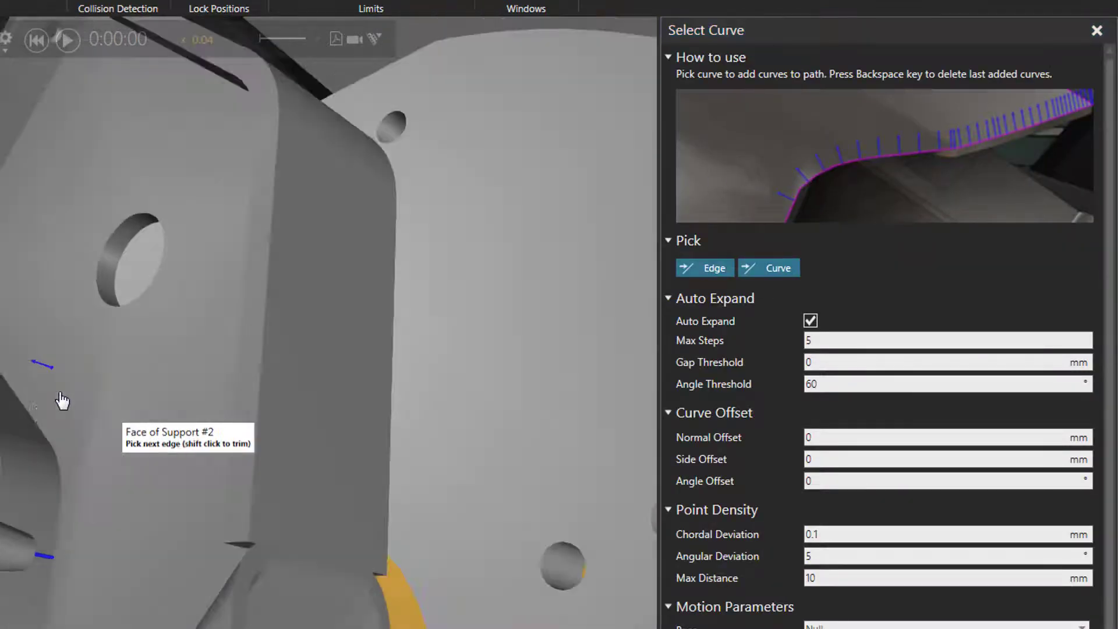
scroll(40, 408, "up", 3)
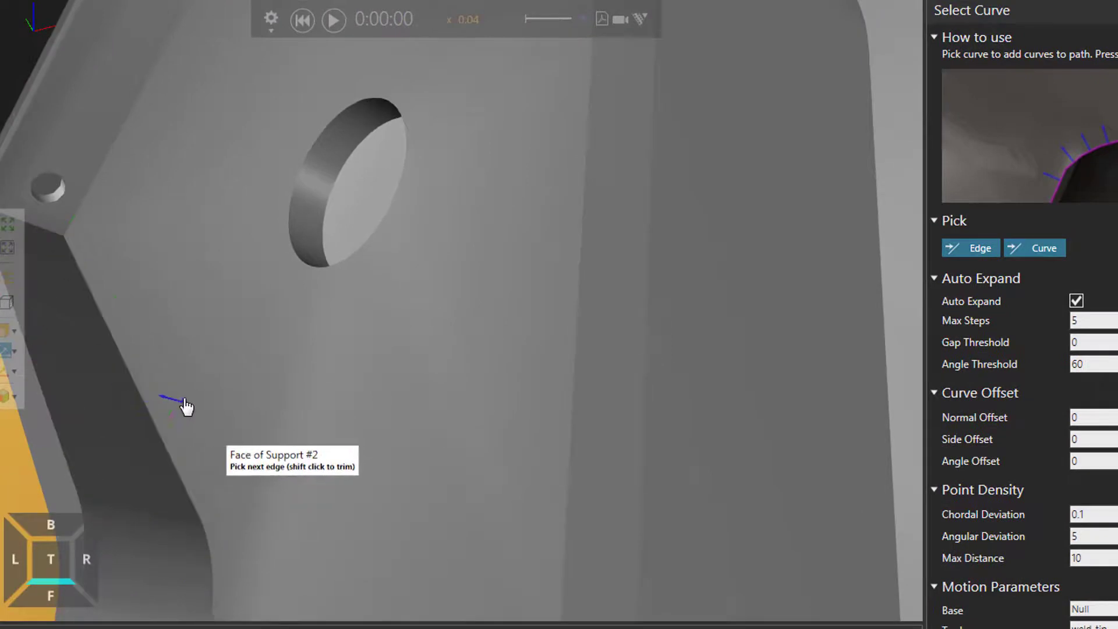
middle_click_drag(186, 406, 324, 365)
left_click(294, 389)
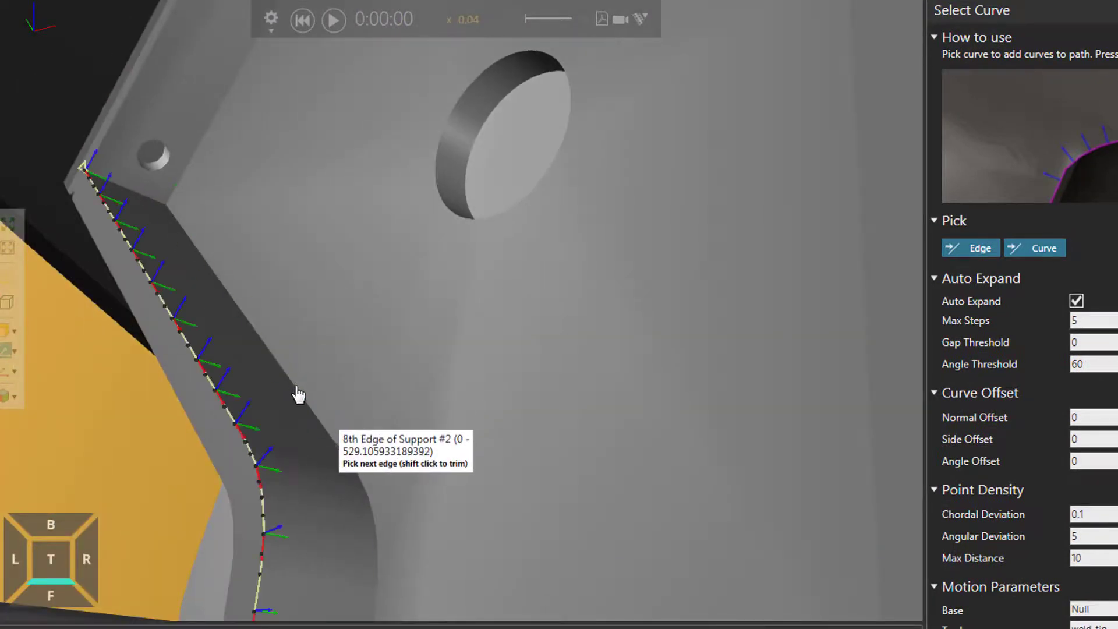
left_click(298, 389)
right_click_drag(490, 432, 584, 434)
scroll(576, 433, "down", 2)
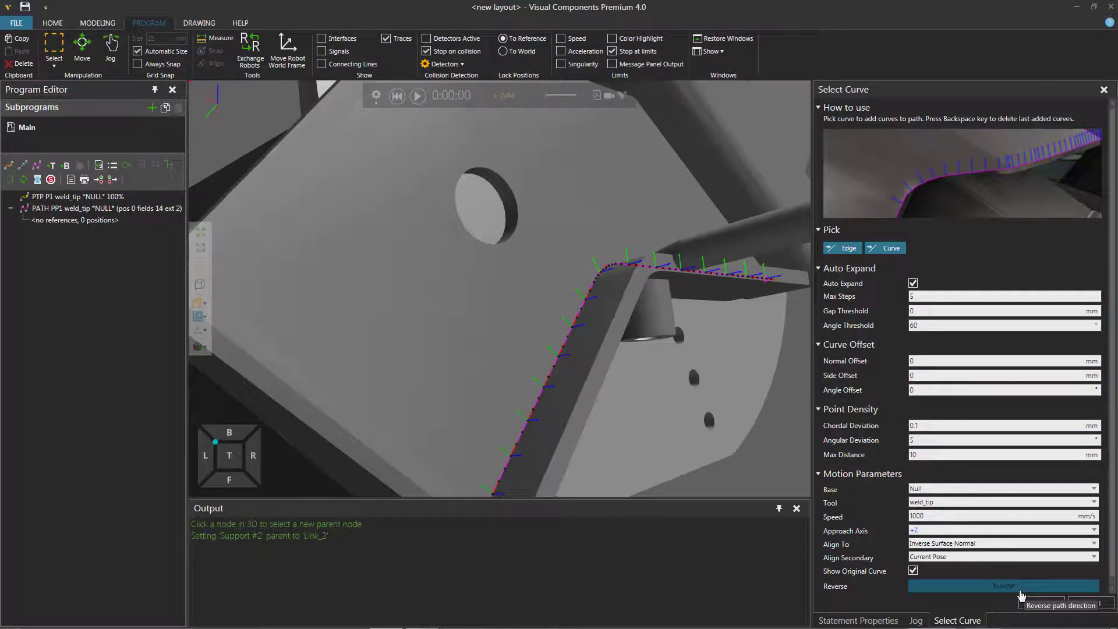
Reverse the direction of the selected curve and generate the path from it
left_click(1024, 588)
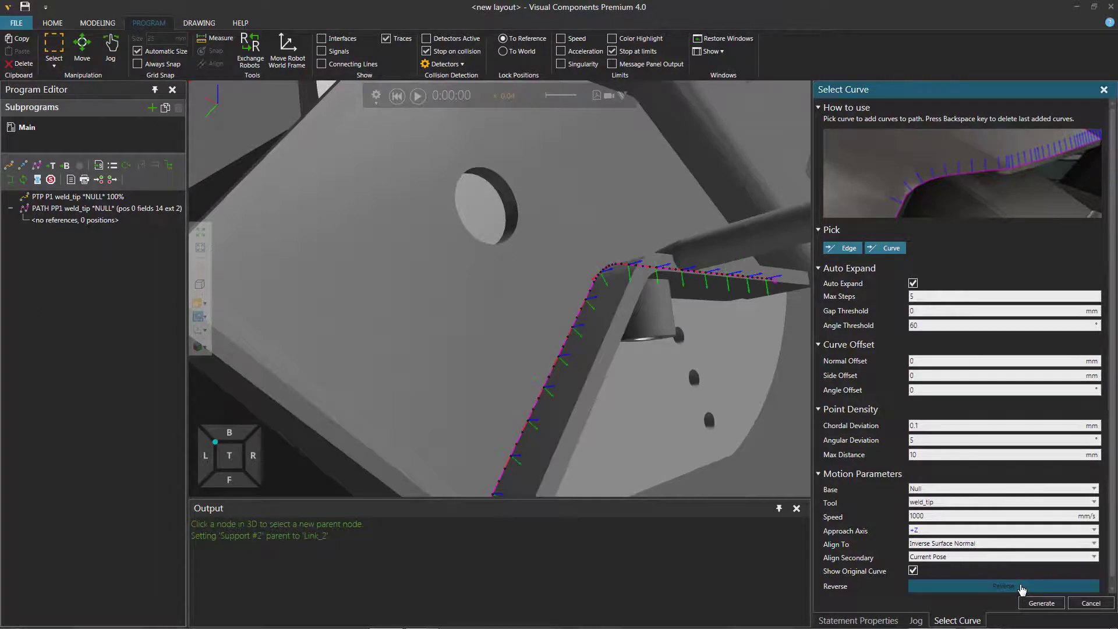
scroll(798, 309, "up", 1)
right_click_drag(774, 386, 501, 390)
right_click_drag(417, 429, 565, 320)
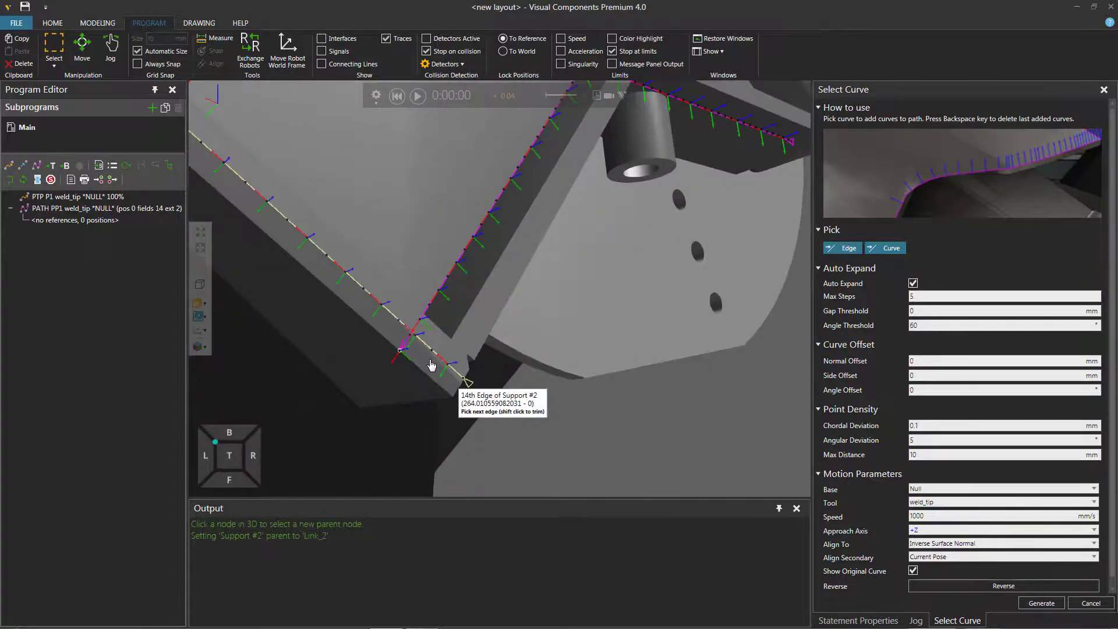
scroll(674, 286, "down", 3)
scroll(674, 286, "up", 3)
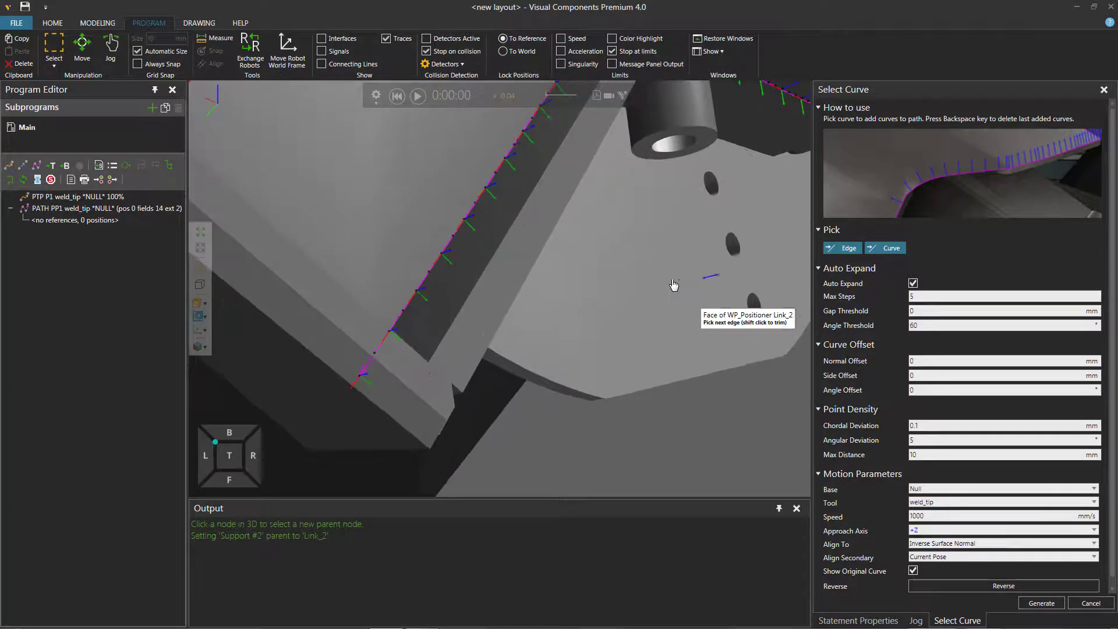
left_click(1041, 603)
right_click_drag(743, 407, 669, 302)
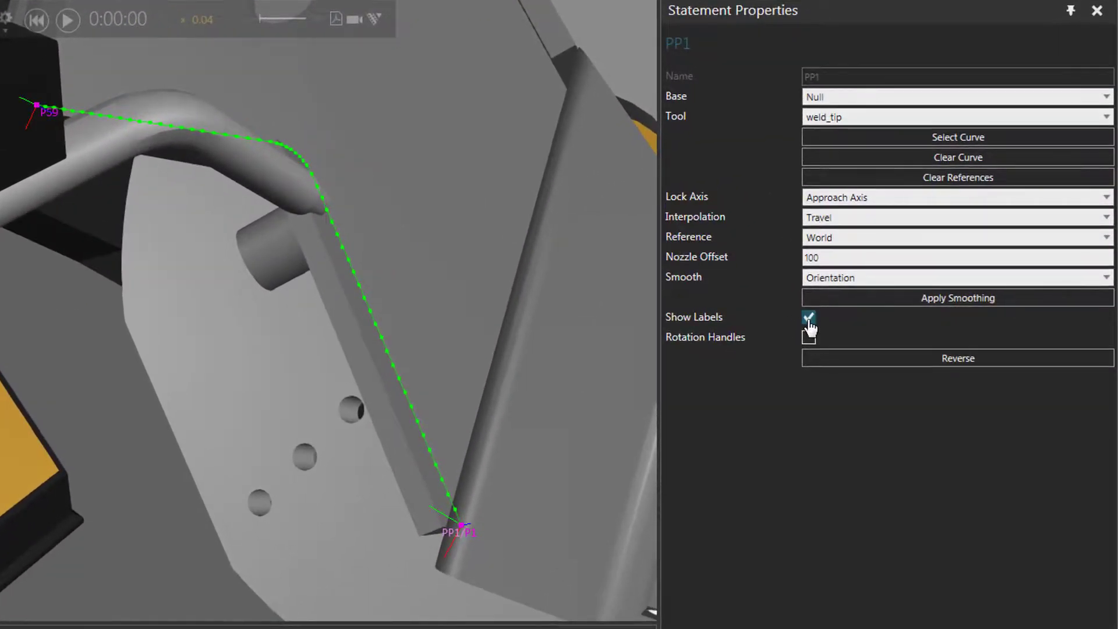
Toggle PP1's point labels off and back on, and enable its rotation handles
left_click(809, 319)
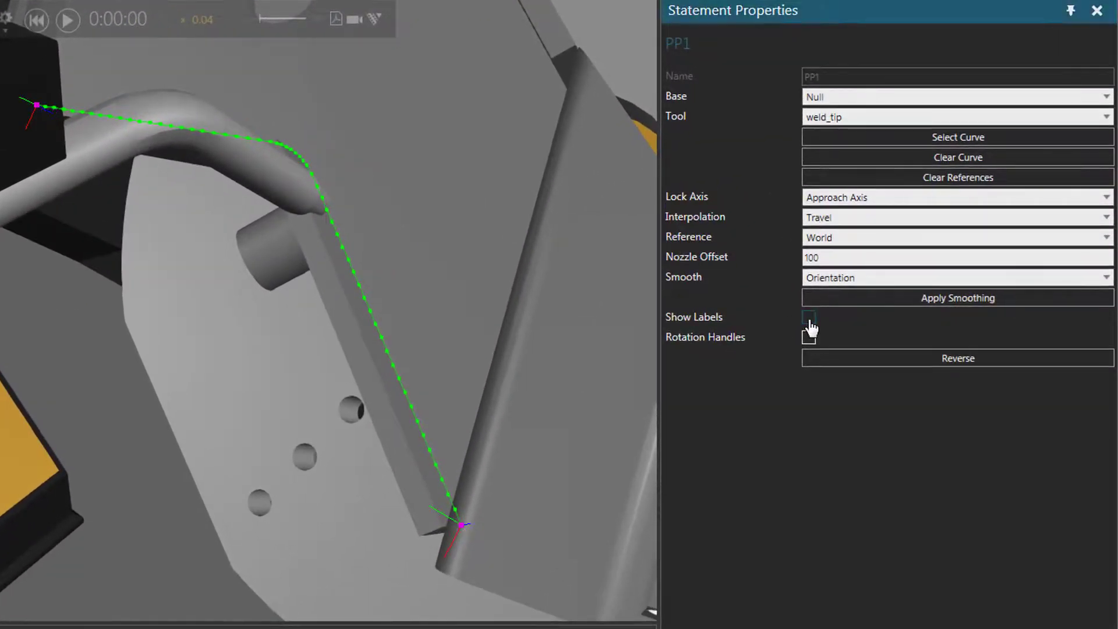
left_click(809, 318)
right_click_drag(493, 502, 270, 269)
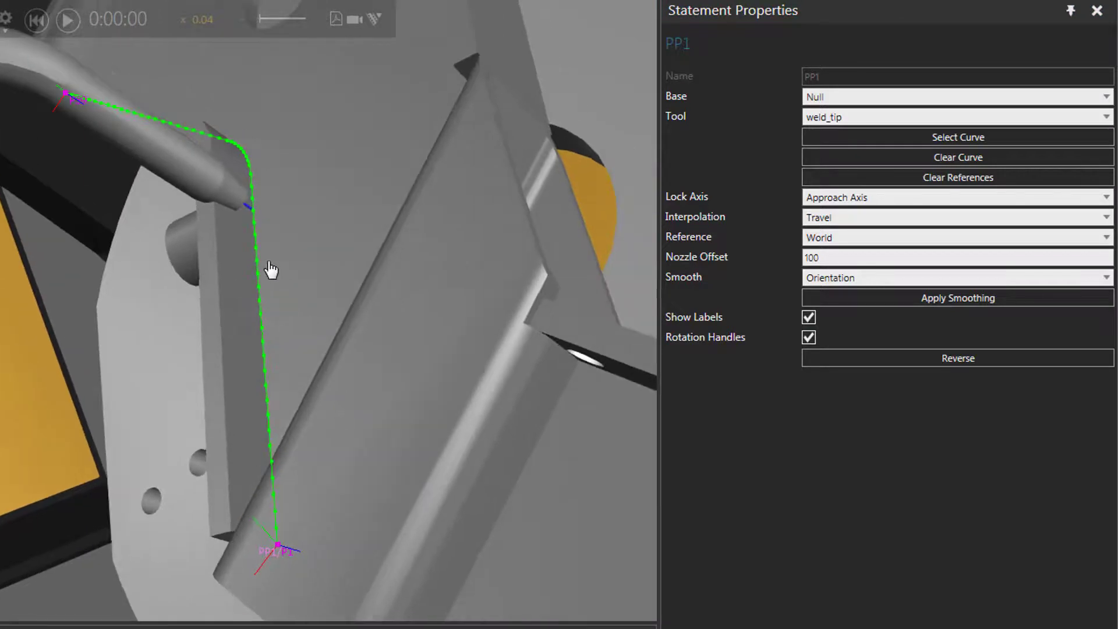
Select a path point near the torch tip and rotate the torch about the tool's Z axis to about -89.5°
left_click(260, 257)
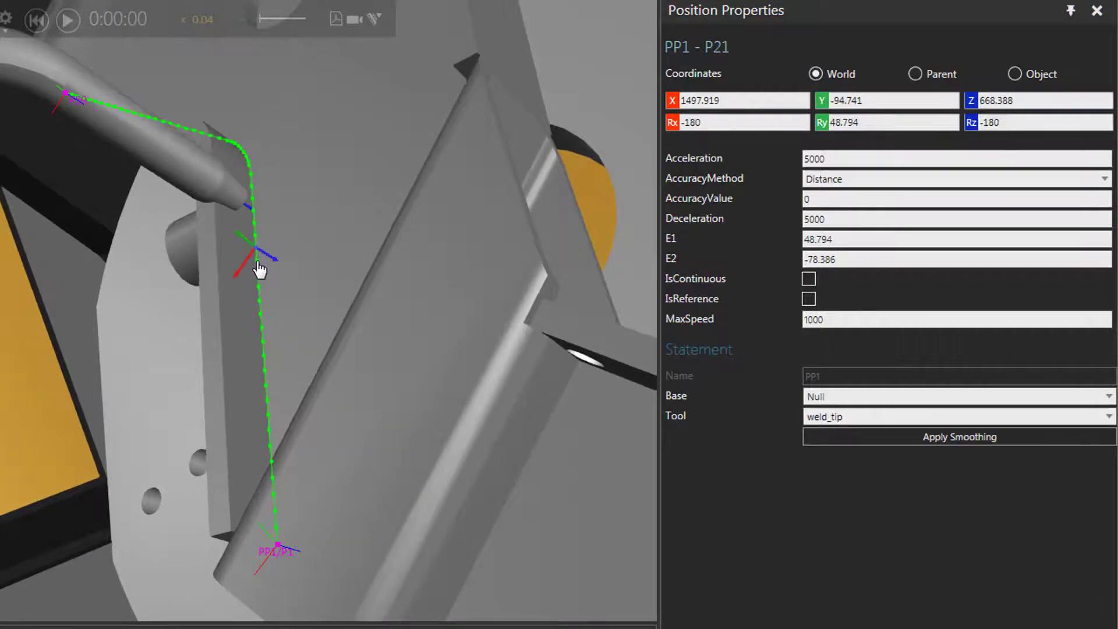
scroll(260, 265, "up", 3)
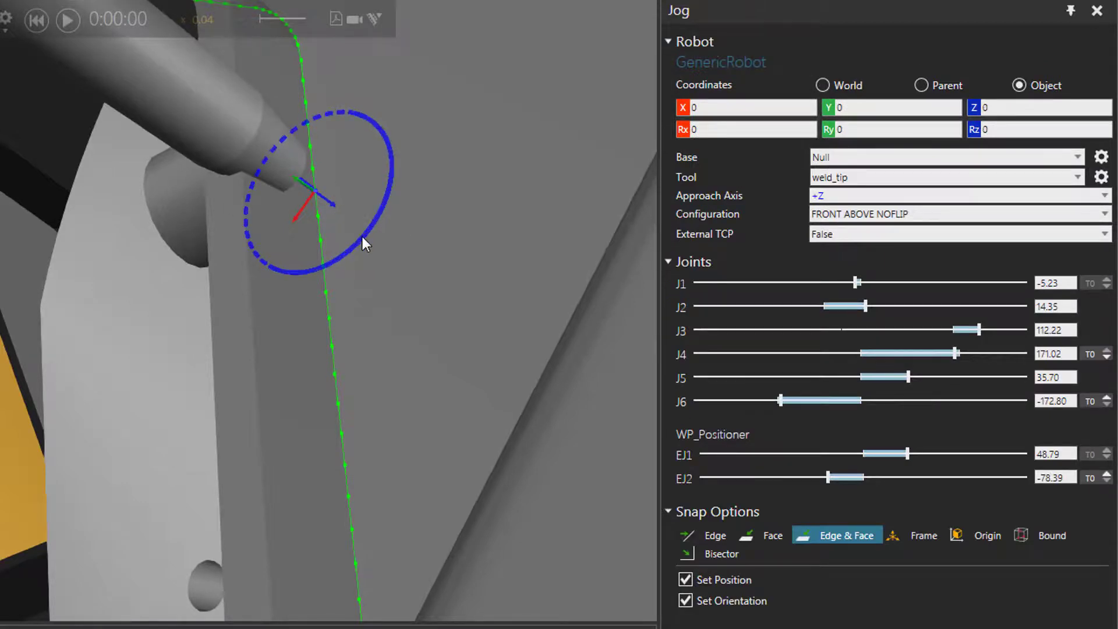
left_click_drag(362, 239, 381, 119)
right_click_drag(368, 274, 379, 275)
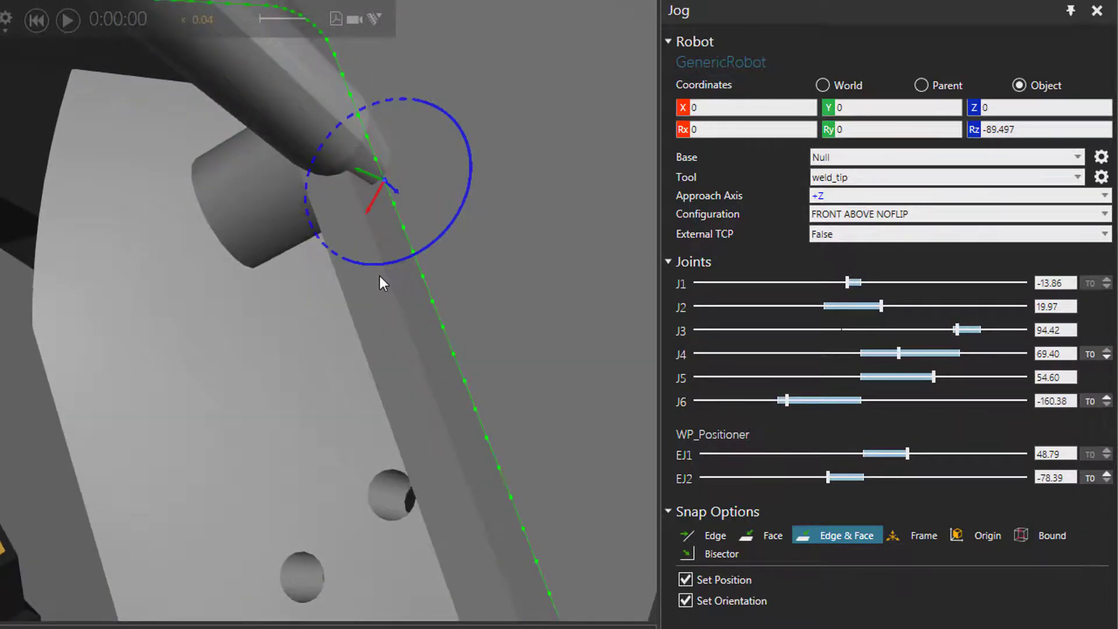
Select path point P15 on the straight stretch of the path beyond the torch tip
left_click(444, 327)
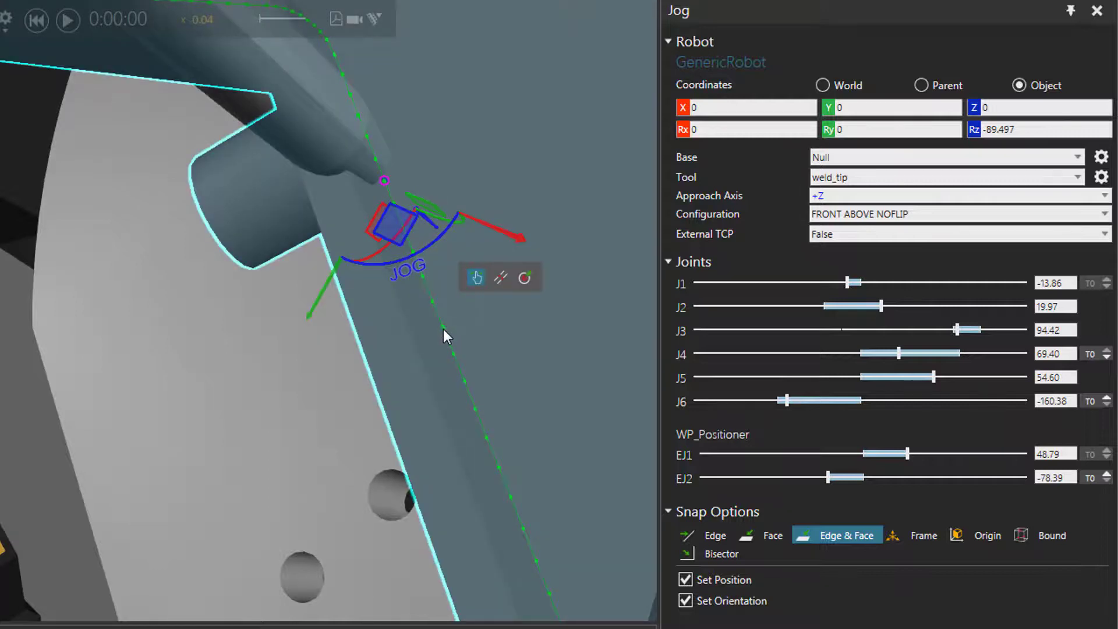
scroll(443, 330, "down", 3)
left_click(116, 265)
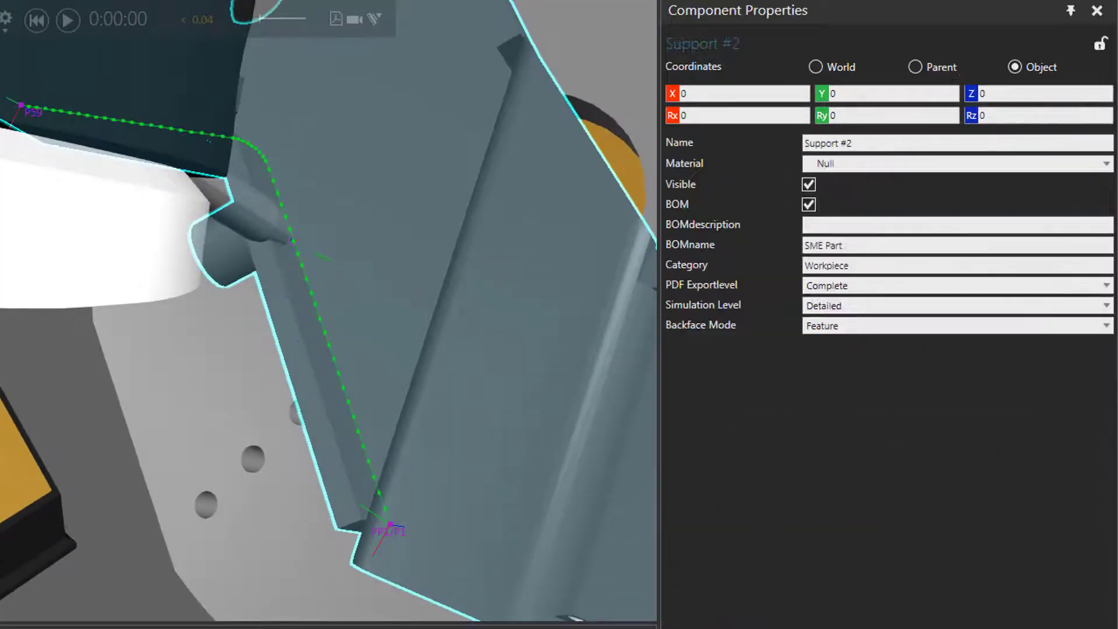
scroll(326, 340, "up", 3)
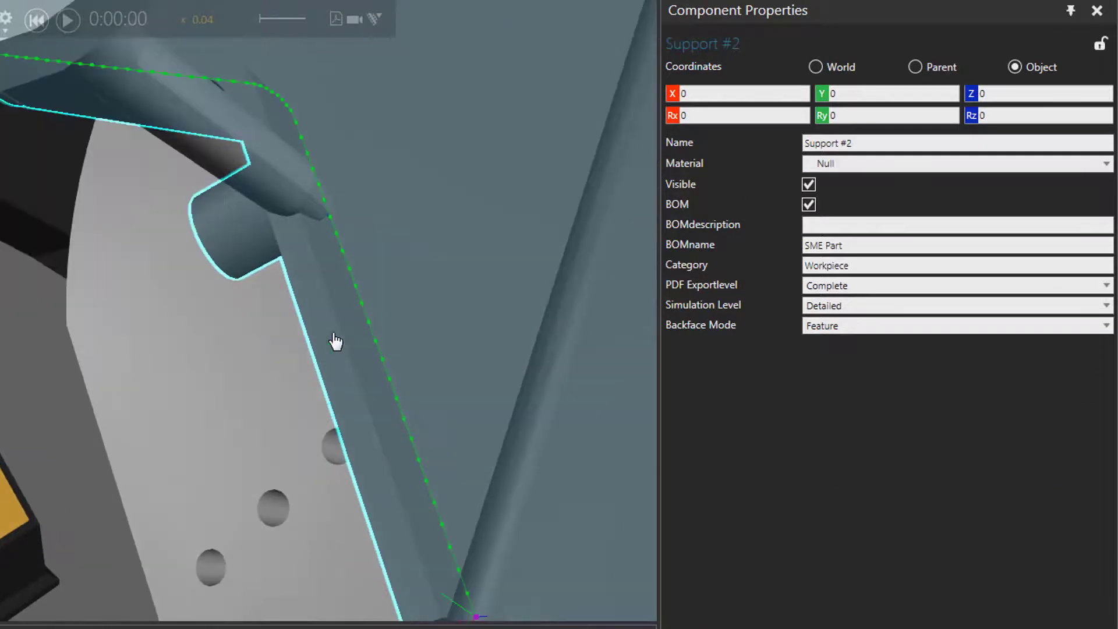
left_click(373, 334)
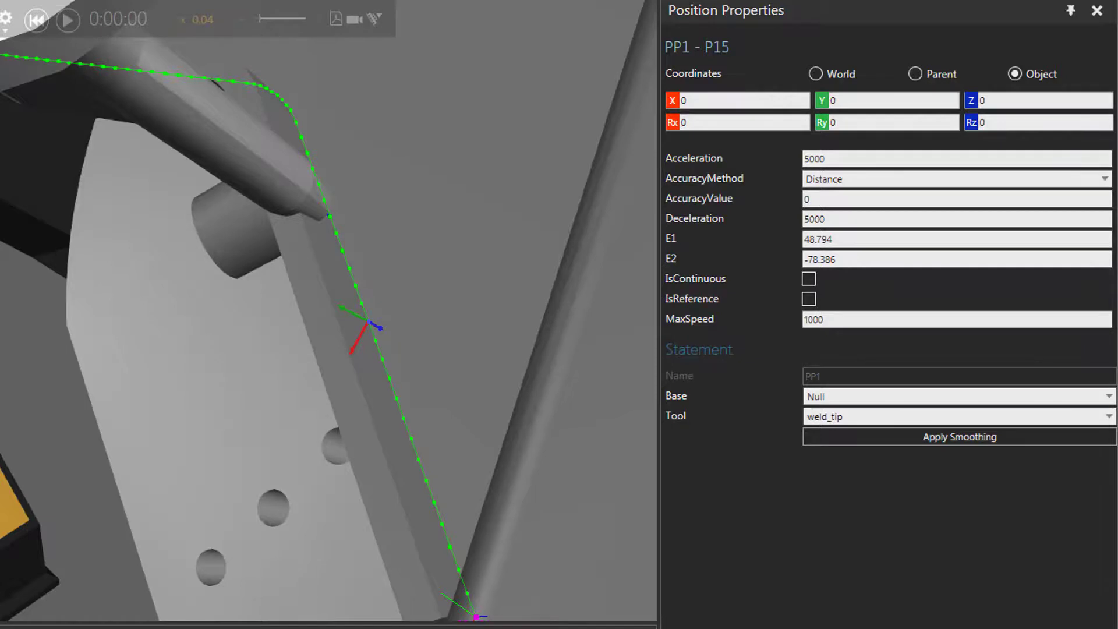
Rotate the torch about the tool's Z axis at point P15 to about 72.6°
left_click_drag(439, 266, 442, 362)
scroll(442, 362, "down", 3)
left_click_drag(377, 349, 351, 344)
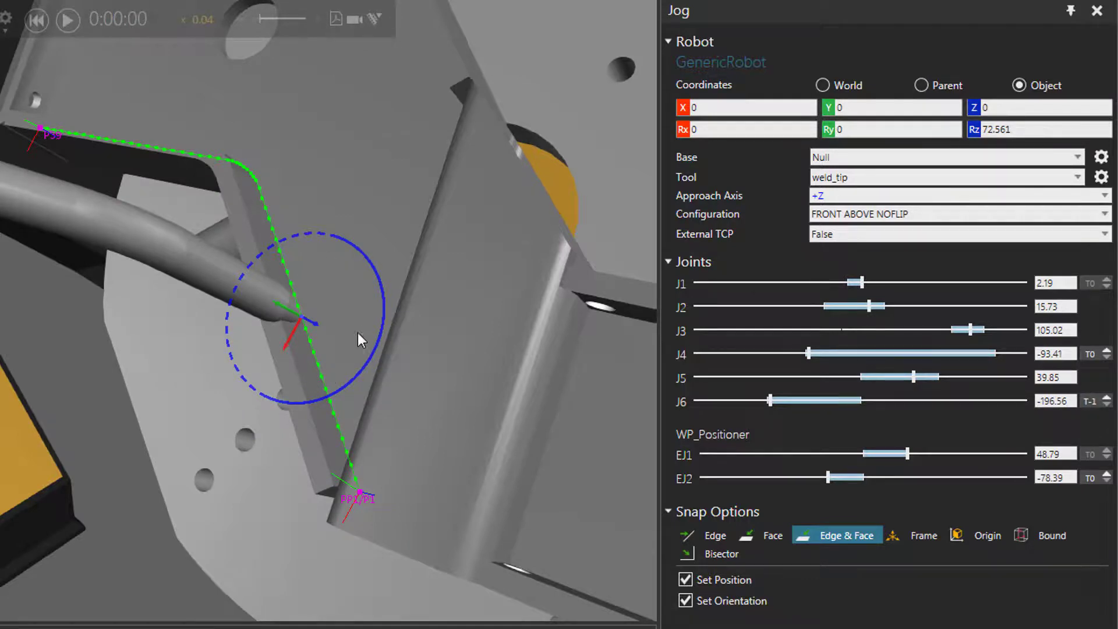
Jog WP_Positioner's round plate, axis EJ2, to about -145.9°
right_click_drag(332, 357, 223, 371)
middle_click_drag(214, 330, 158, 399)
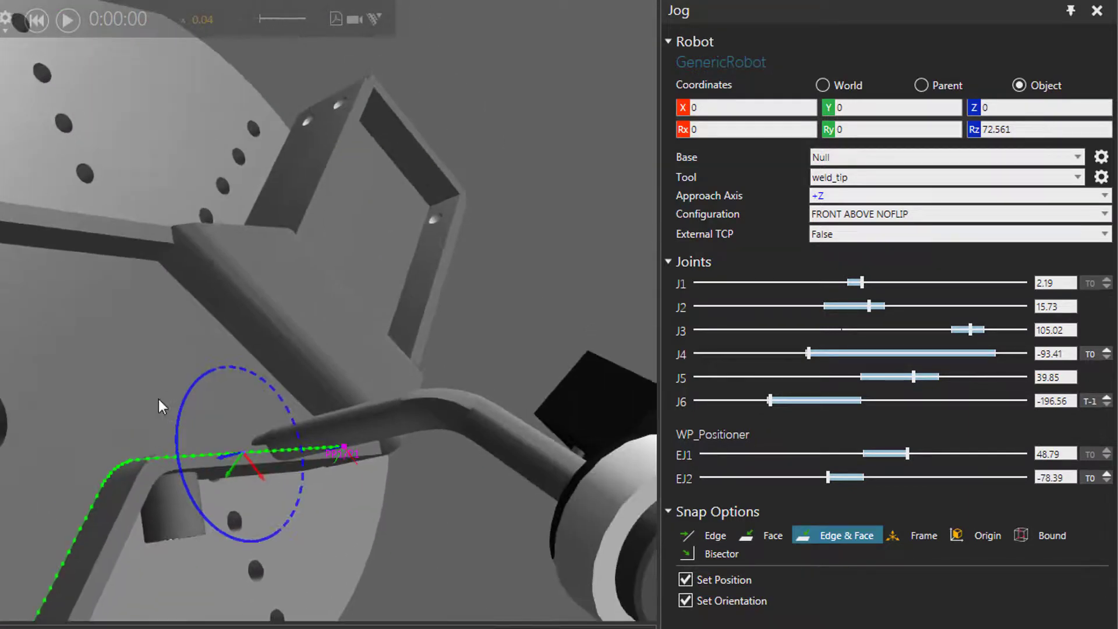
scroll(159, 400, "up", 3)
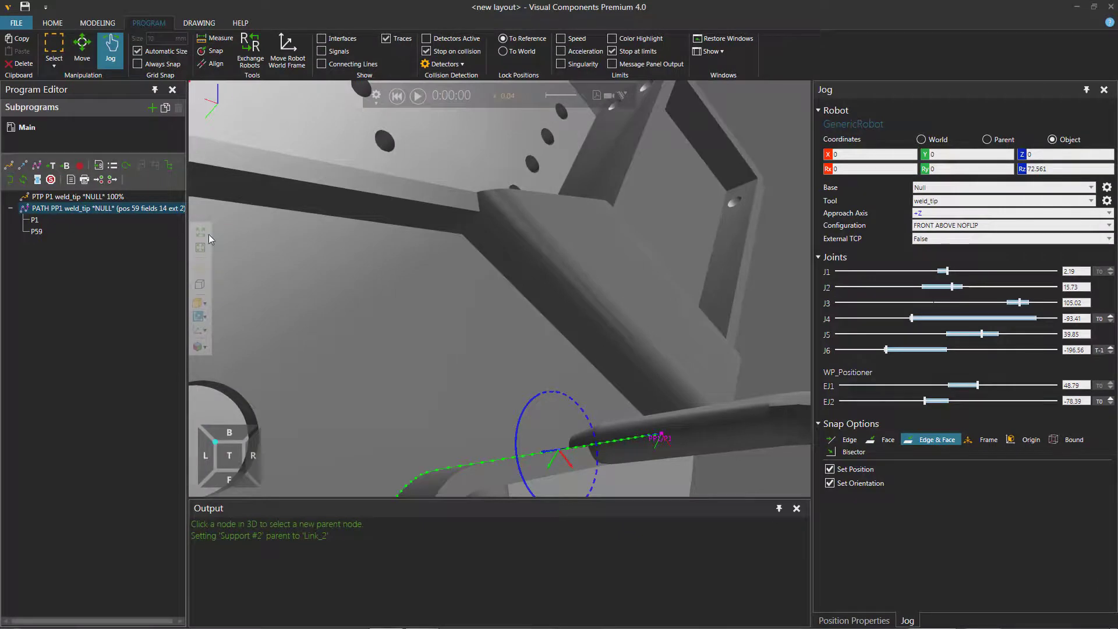
right_click_drag(209, 234, 578, 282)
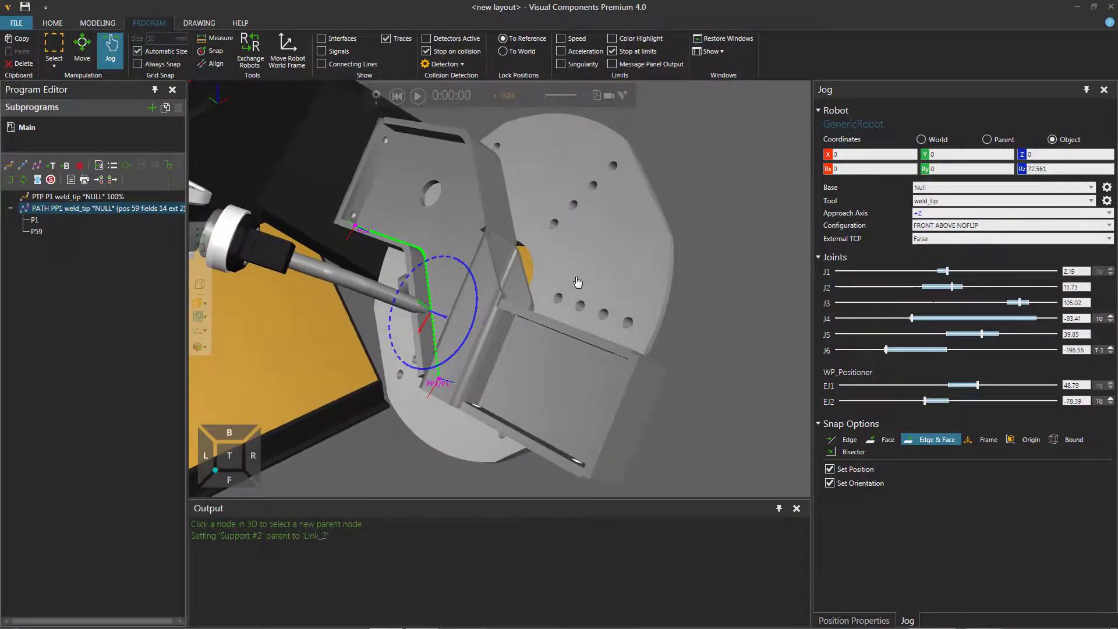
left_click_drag(599, 258, 539, 394)
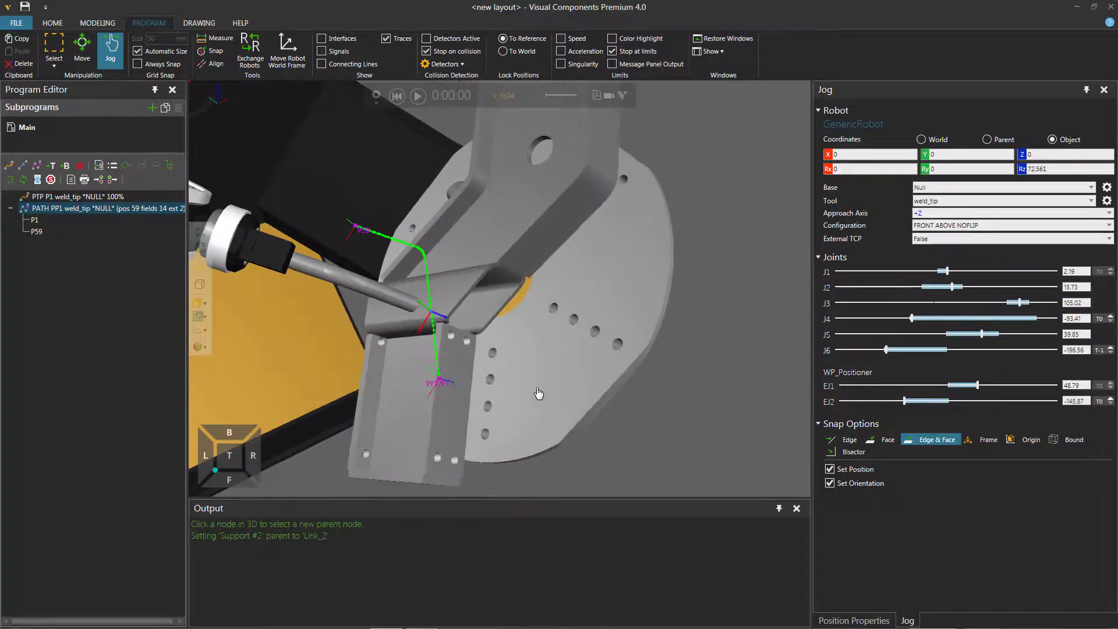
Add a second path statement and try out different edges of Support #2 as its curve
left_click(37, 166)
right_click_drag(575, 280, 566, 305)
left_click(471, 278)
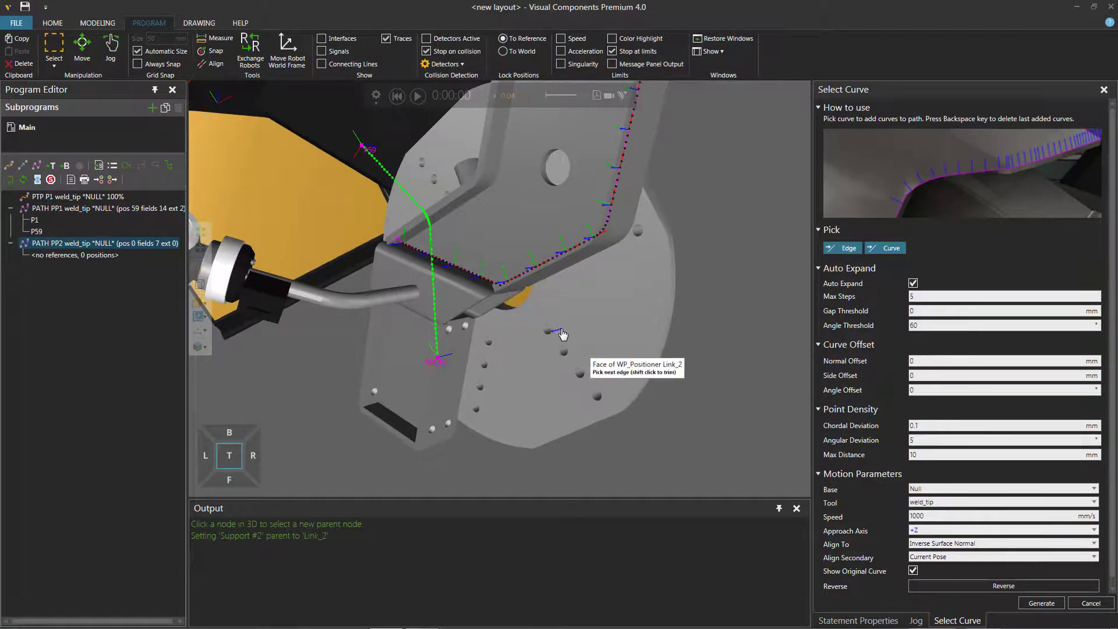
key("BackSpace")
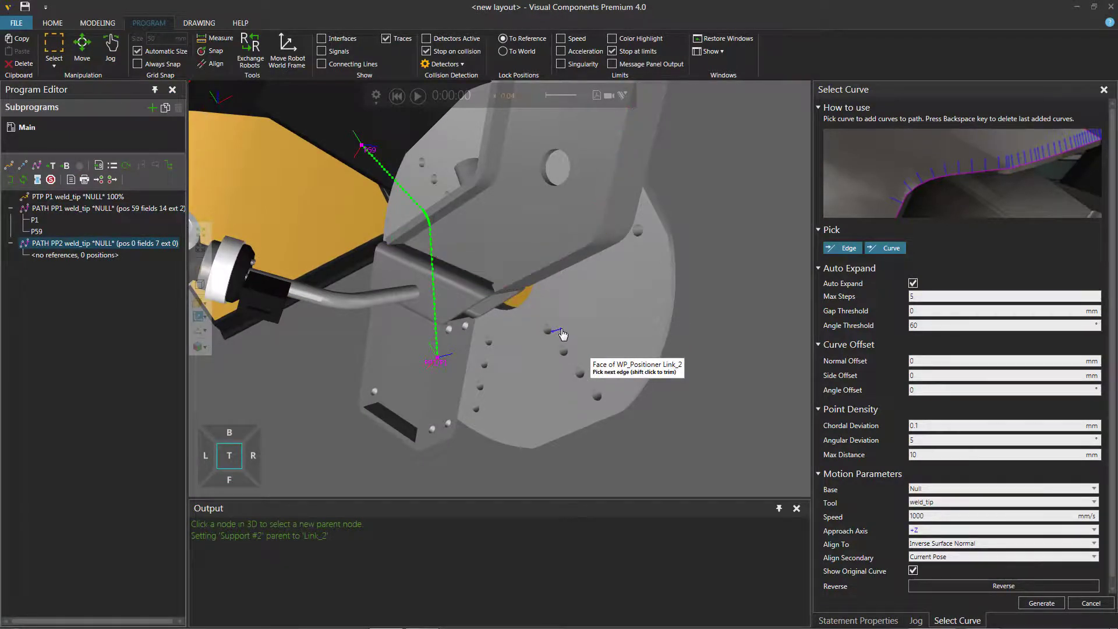
left_click(460, 309)
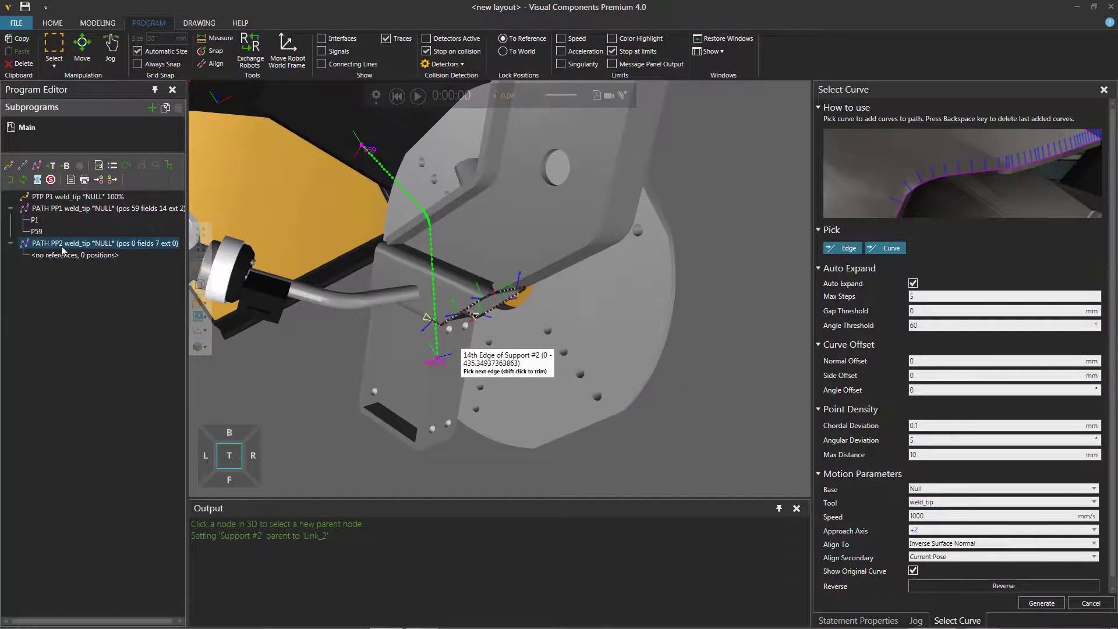
Delete path statement PP2 and reselect PP1
right_click(63, 251)
left_click(93, 289)
left_click(53, 210)
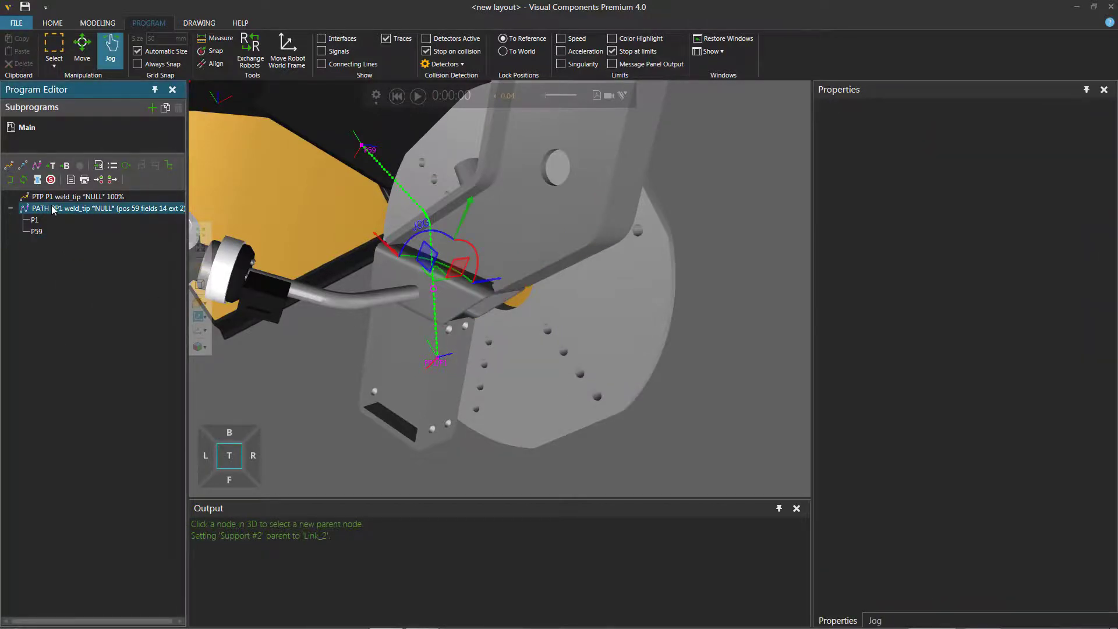
Select path point P16 on the straight stretch and set its E2 external axis value to 0
right_click_drag(466, 332, 501, 330)
scroll(492, 332, "up", 3)
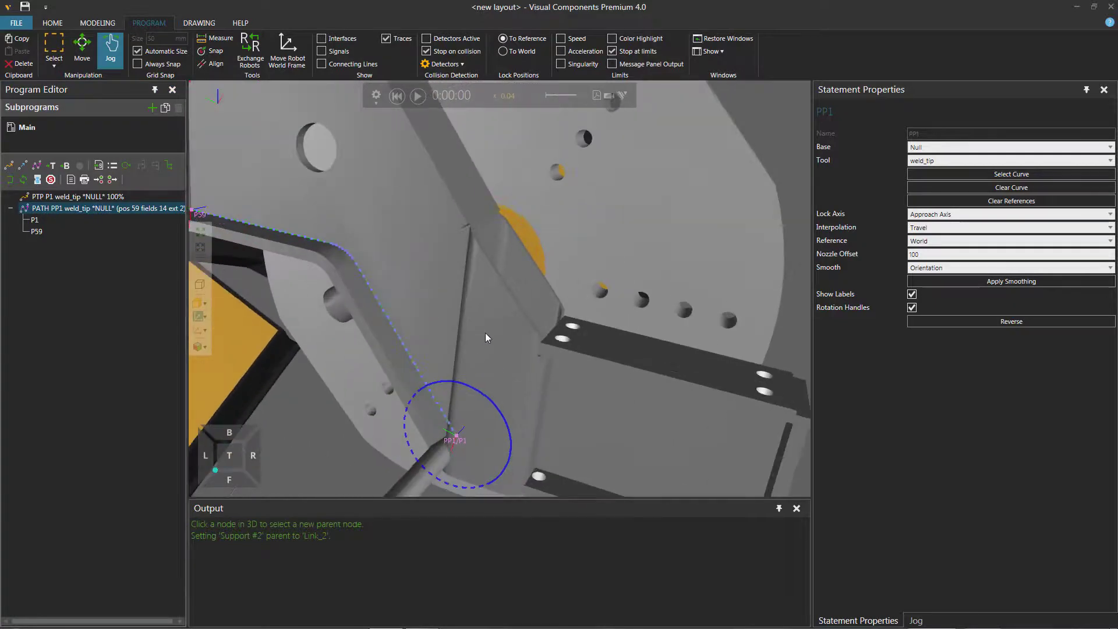
left_click(398, 339)
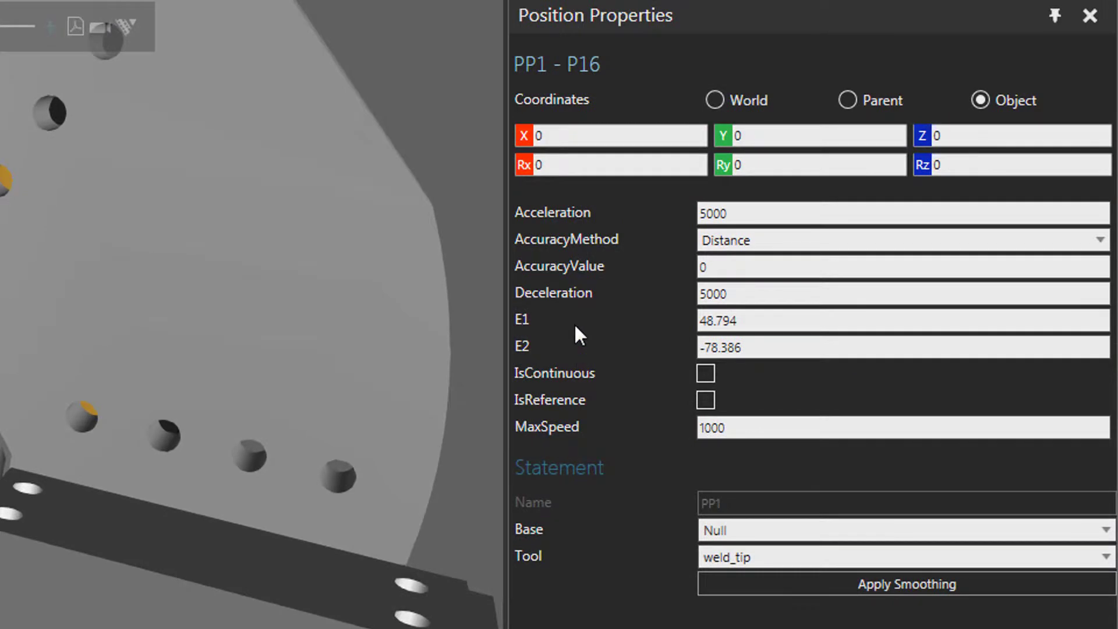
left_click(789, 346)
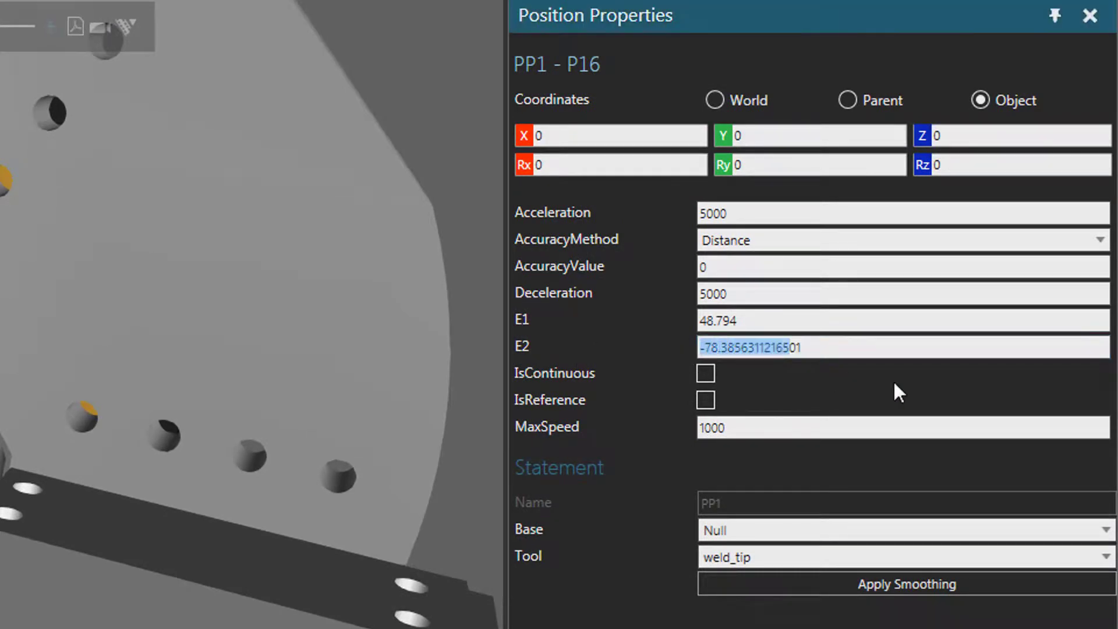
type("0")
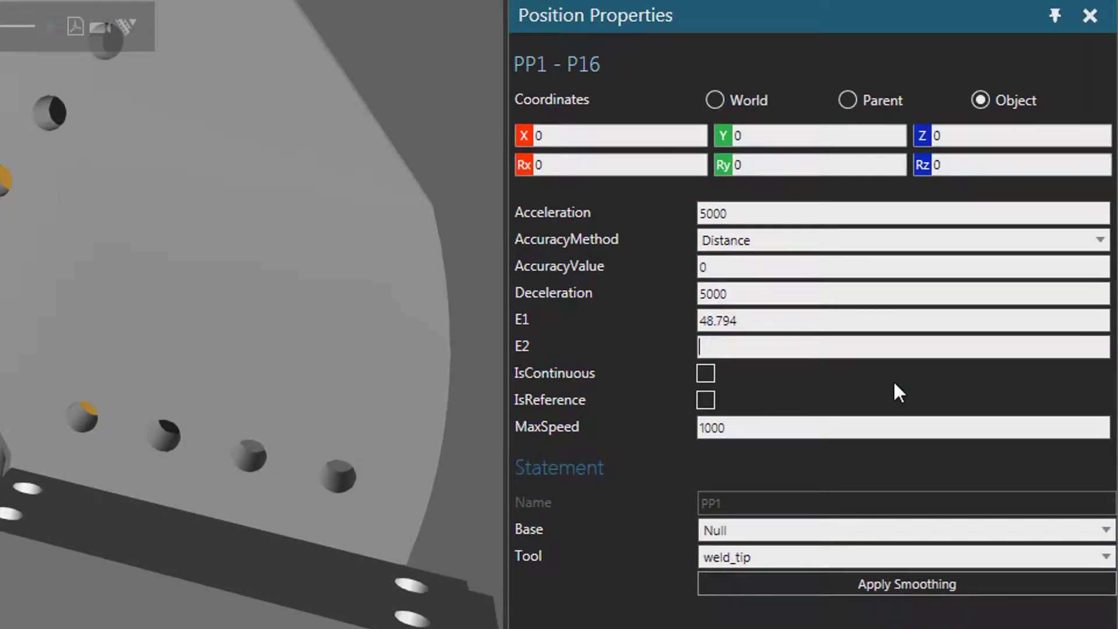
type("0")
Set P16's E1 external axis value to 0 and deselect the point
left_click_drag(757, 320, 656, 323)
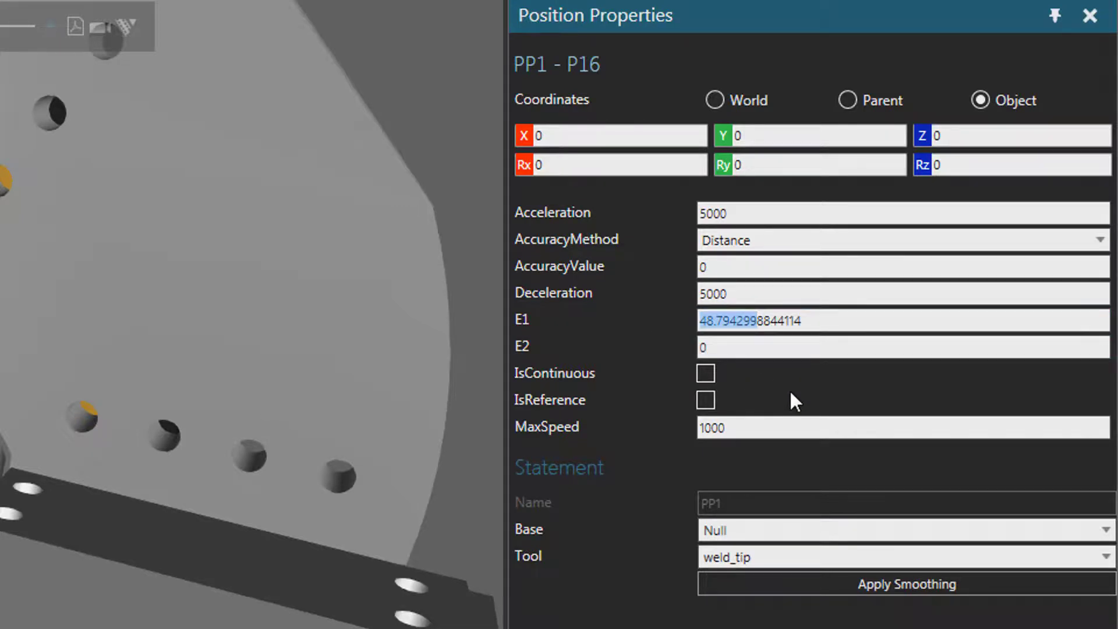
key("Delete")
key("Delete")
key("Delete")
key("Delete")
key("Delete")
key("Delete")
key("Delete")
key("Delete")
type("0")
key("ctrl+a")
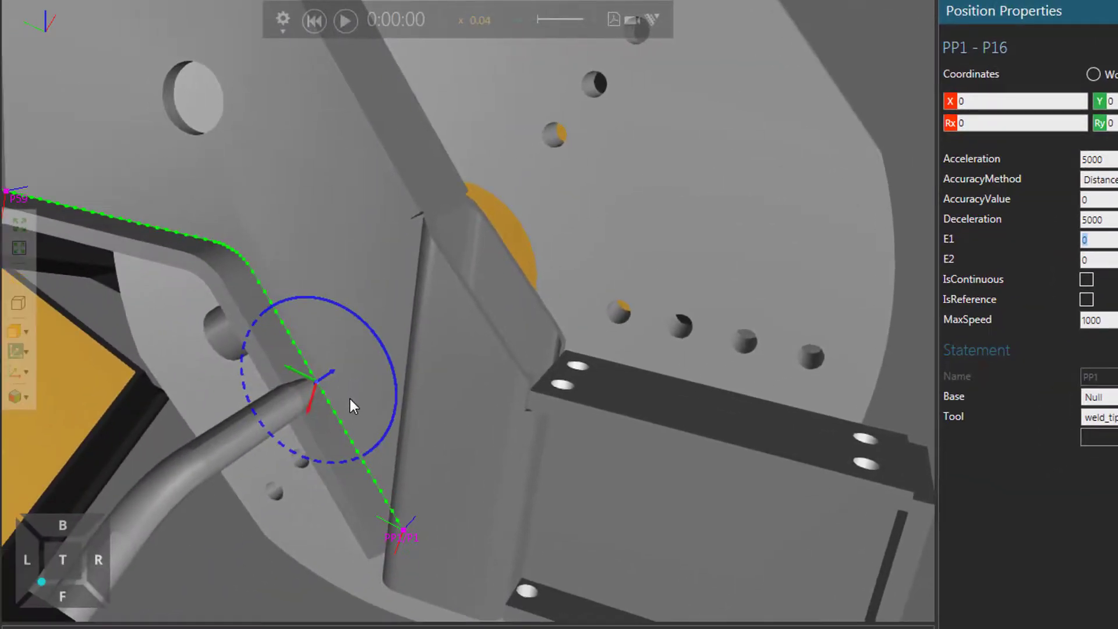
scroll(351, 400, "down", 4)
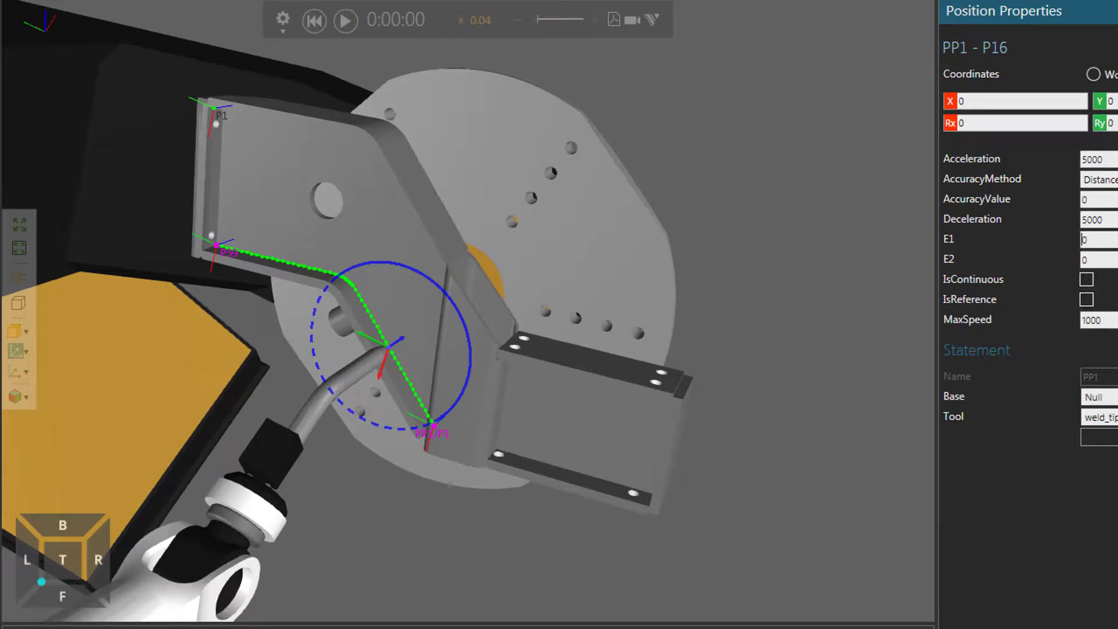
key("Escape")
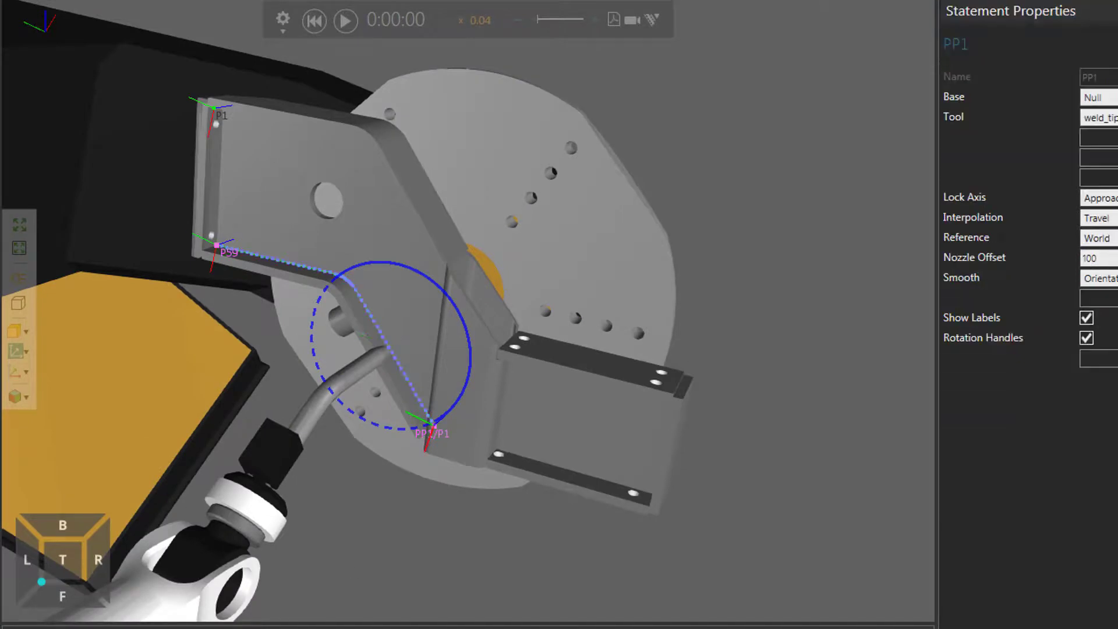
Select path point P22 and step point by point along the path back to P15
scroll(429, 348, "up", 3)
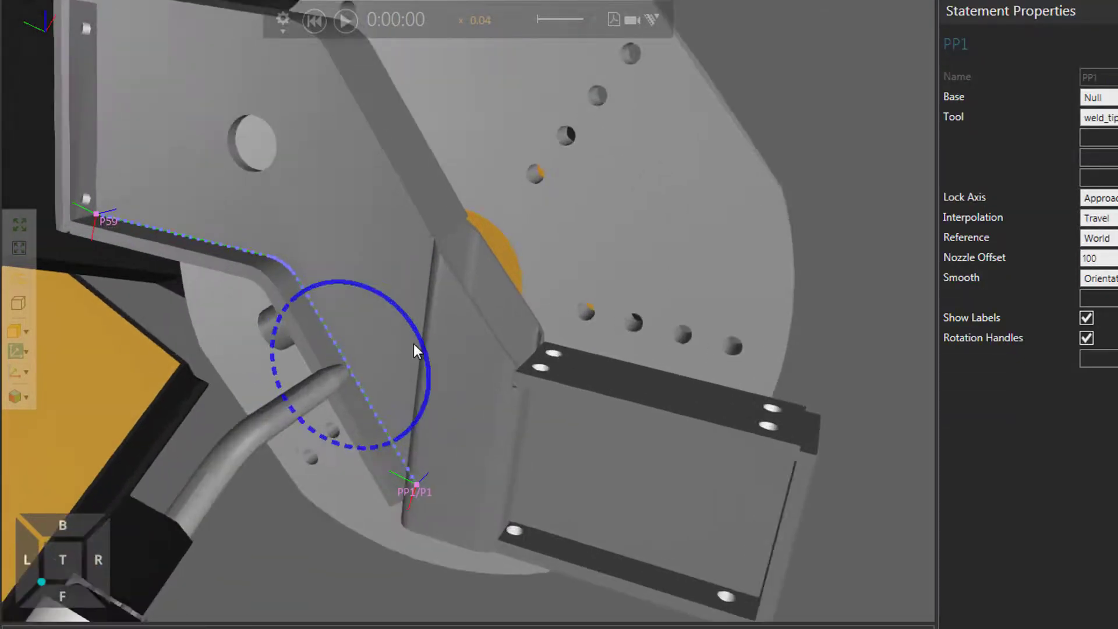
left_click(320, 322)
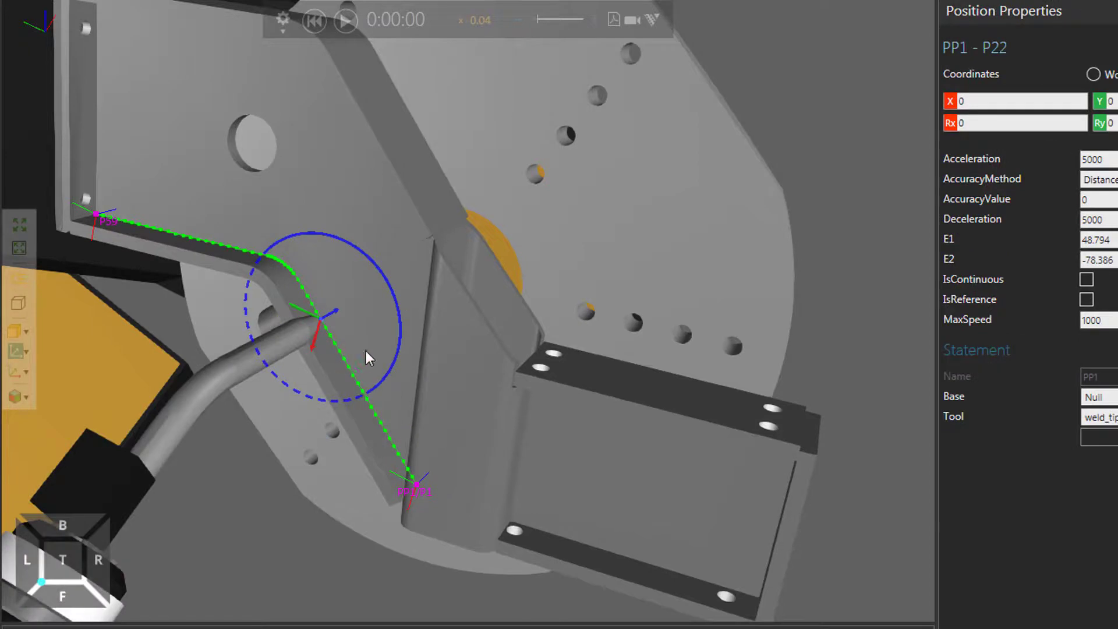
key("Down")
key("Down")
key("Up")
key("Up")
key("Up")
key("Up")
key("Up")
key("Up")
key("Up")
key("Up")
key("Up")
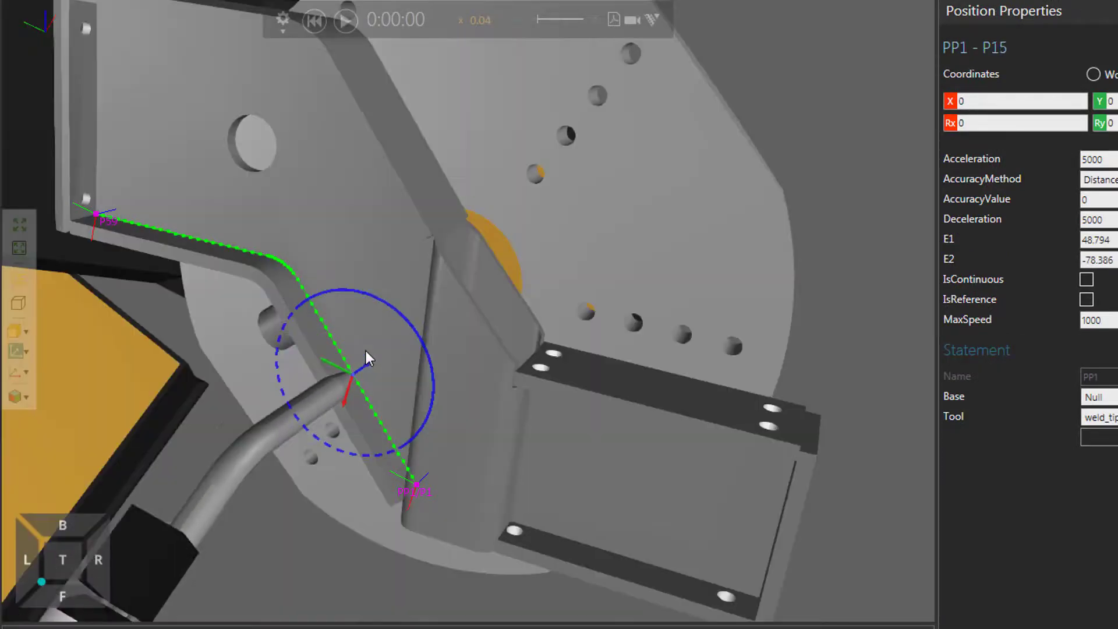
Step between points P15, P16 and P17 to compare the positioner's pose at each
scroll(366, 351, "up", 1)
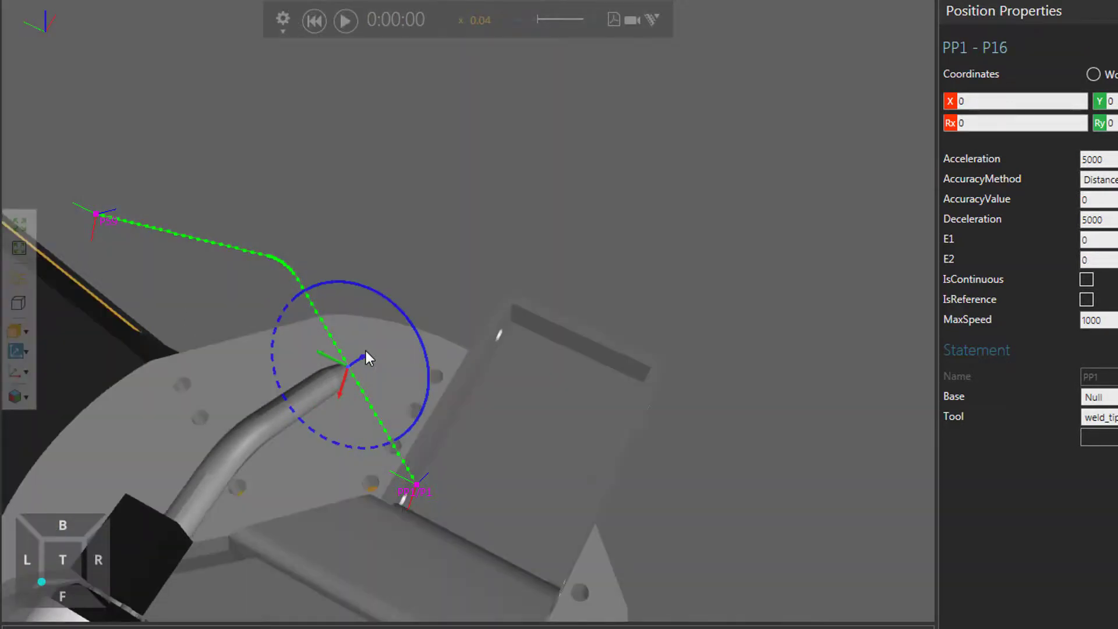
scroll(366, 351, "down", 2)
middle_click_drag(666, 482, 701, 319)
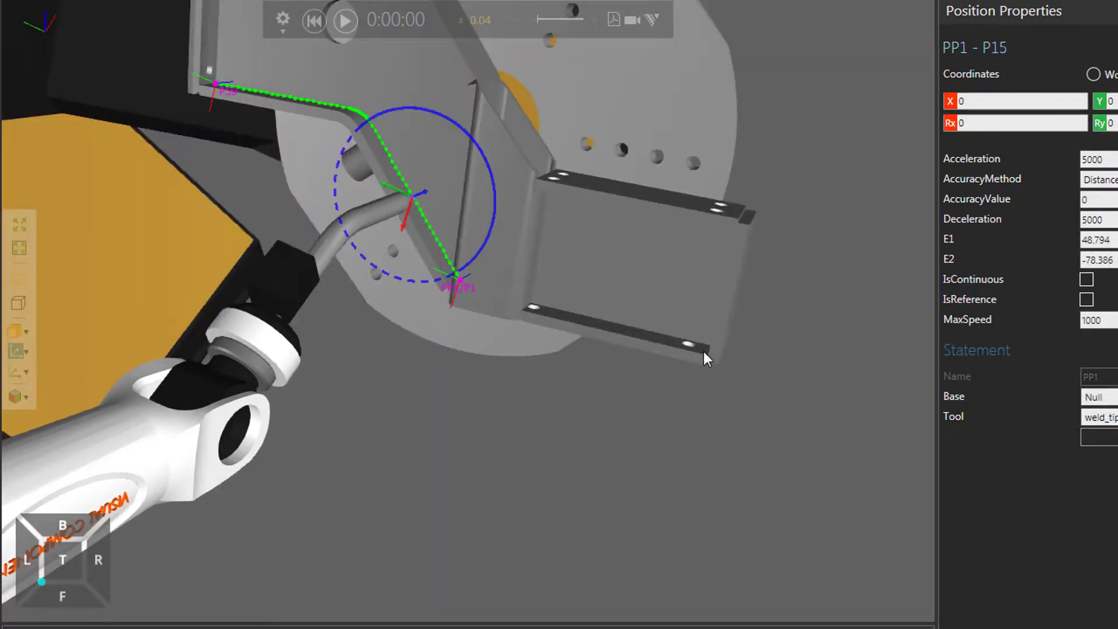
key("Down")
key("Down")
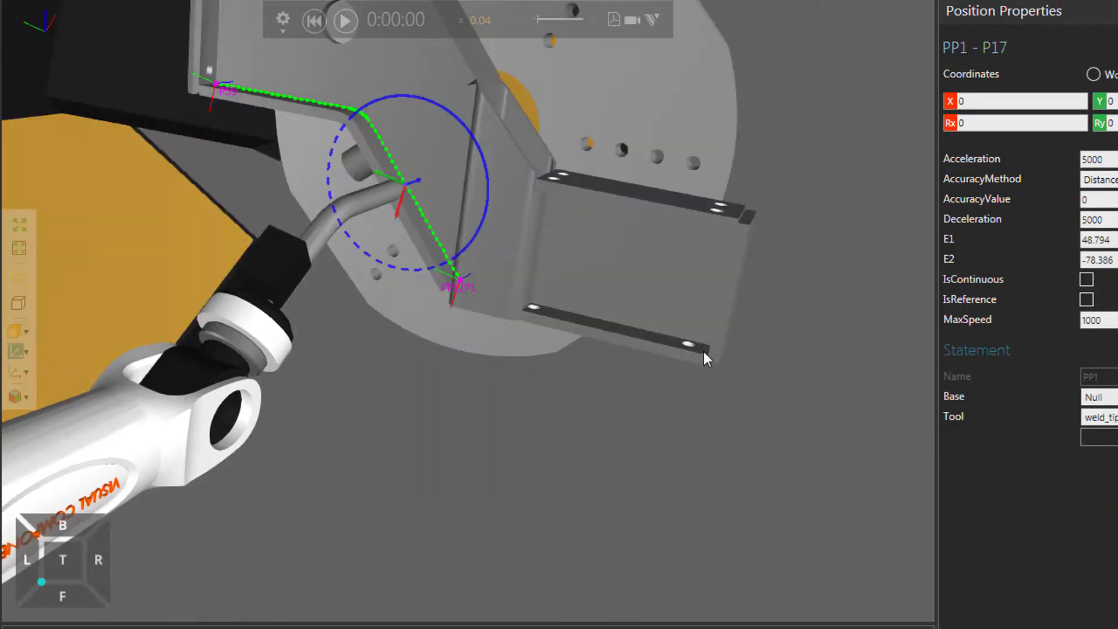
scroll(703, 351, "down", 4)
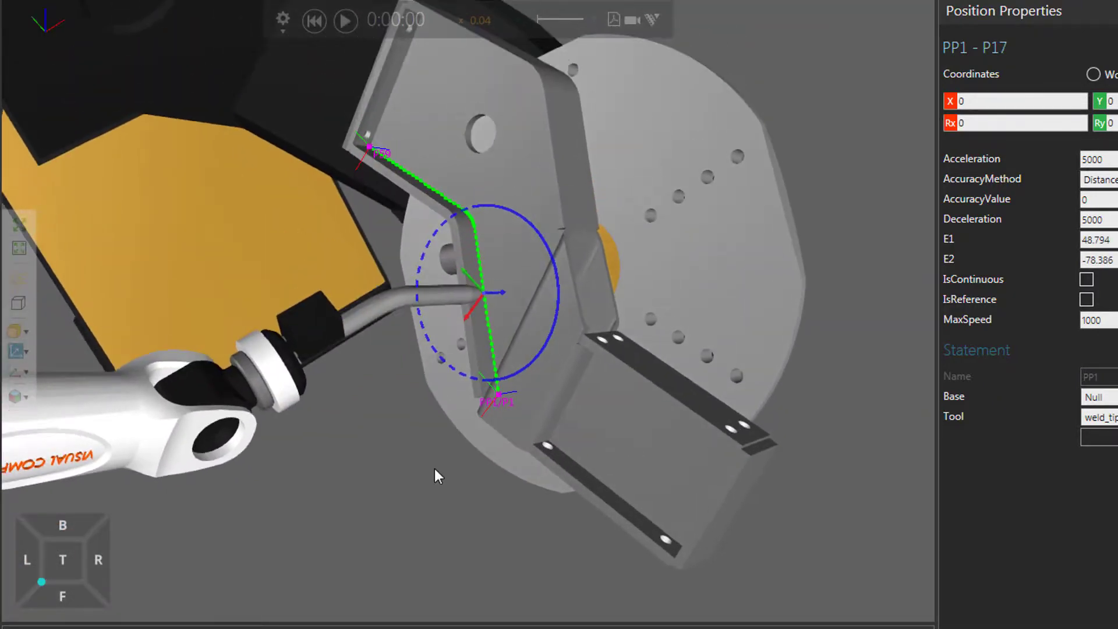
Reset the simulation so that the robot and positioner return to their initial poses
left_click(315, 34)
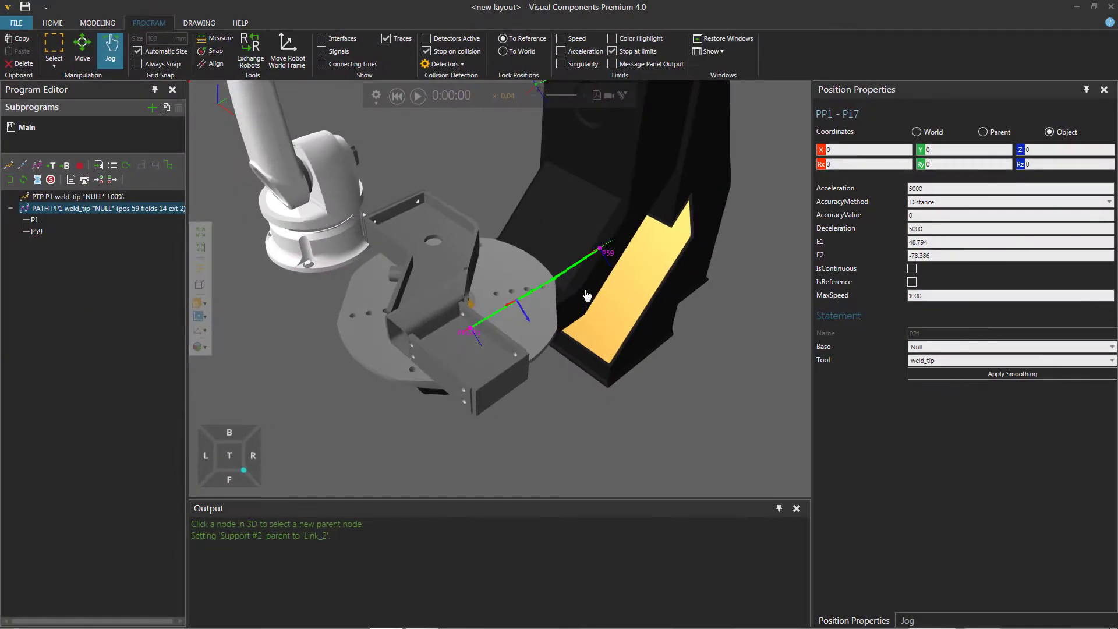
right_click_drag(659, 384, 701, 389)
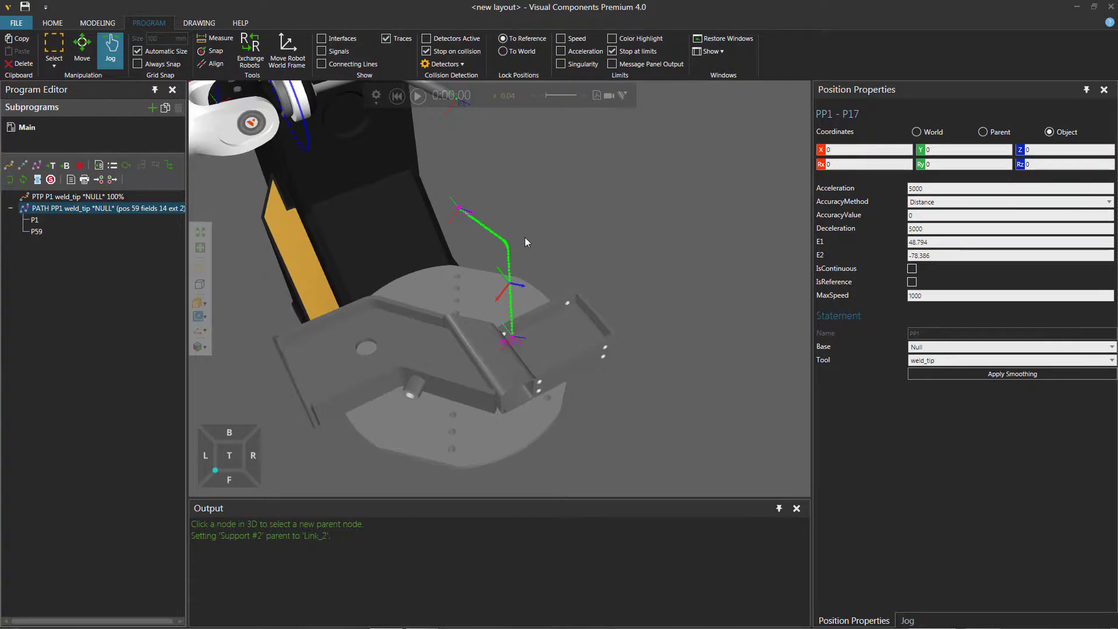
scroll(552, 266, "down", 4)
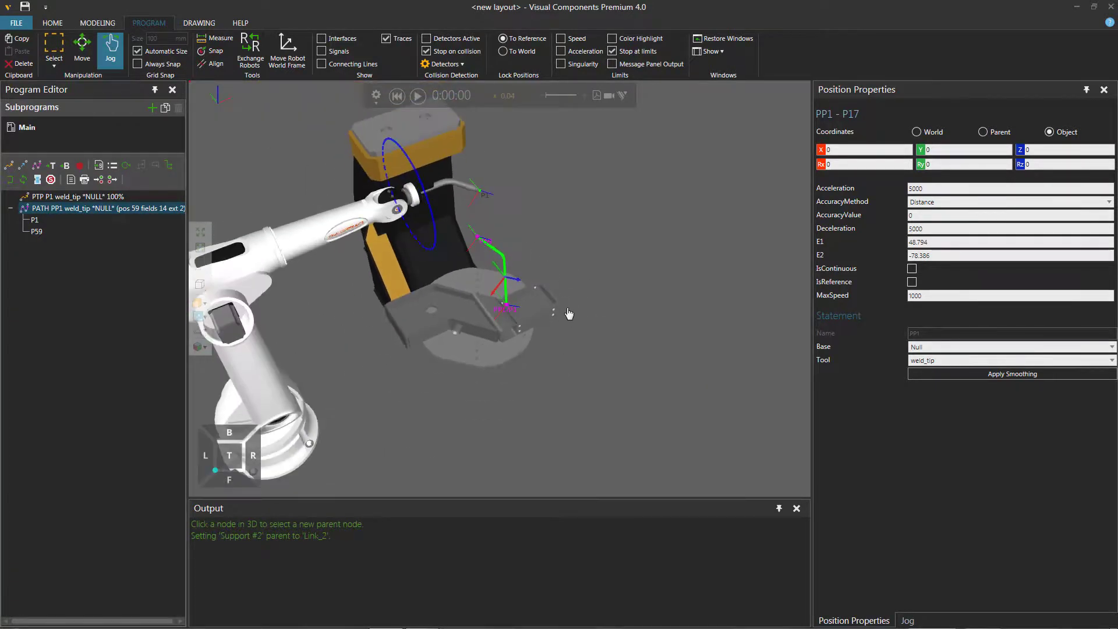
right_click_drag(569, 314, 539, 241)
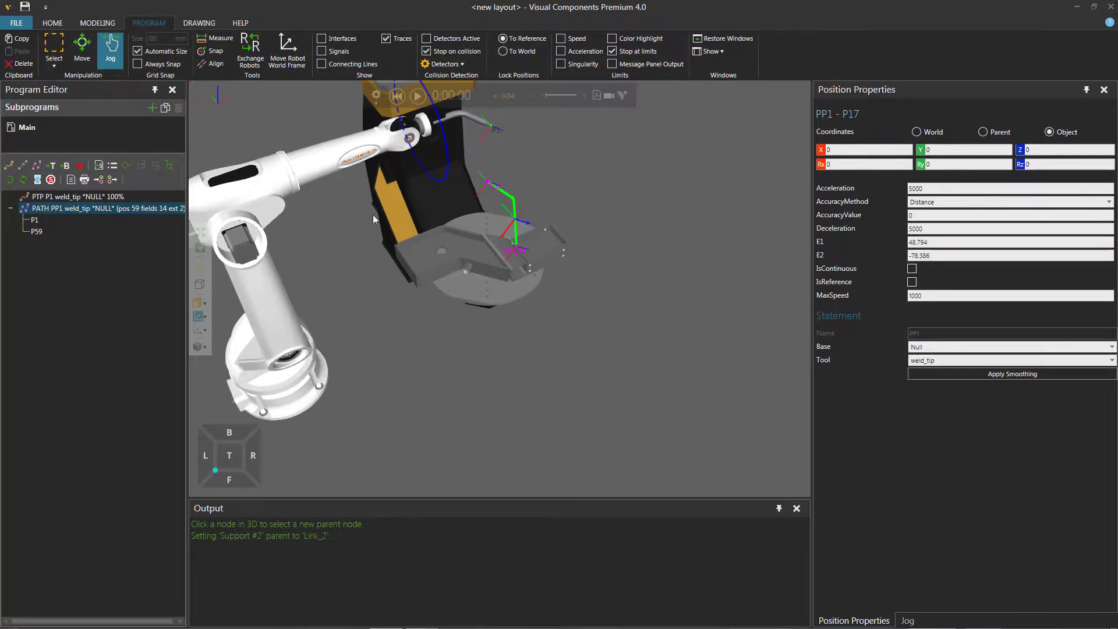
Select GenericRobot and move it along its X axis to 100 mm
left_click(285, 326)
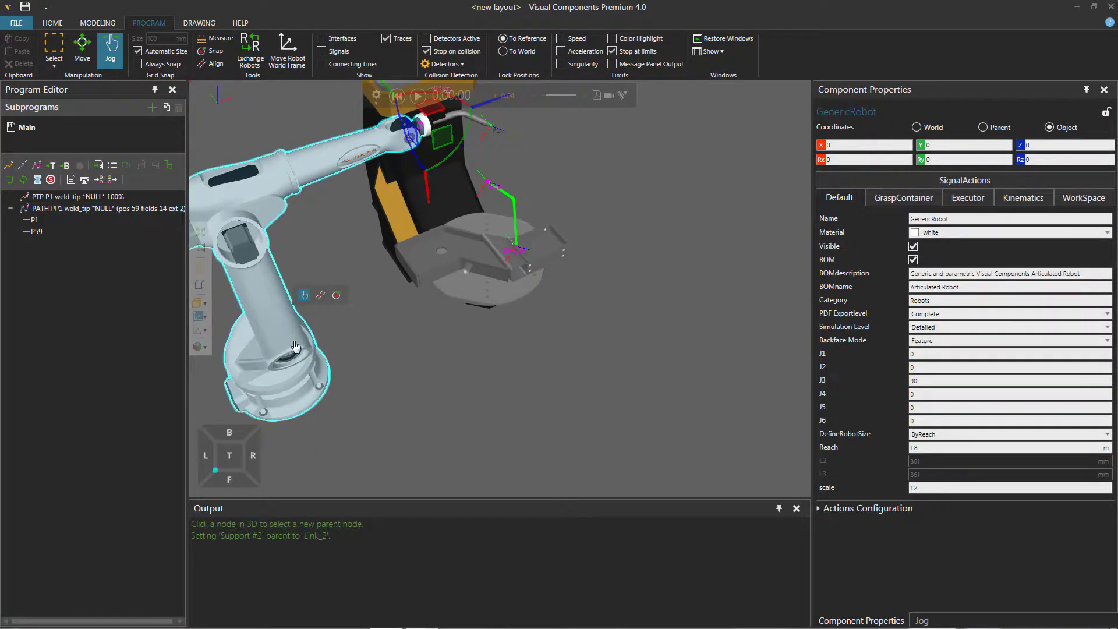
left_click(320, 295)
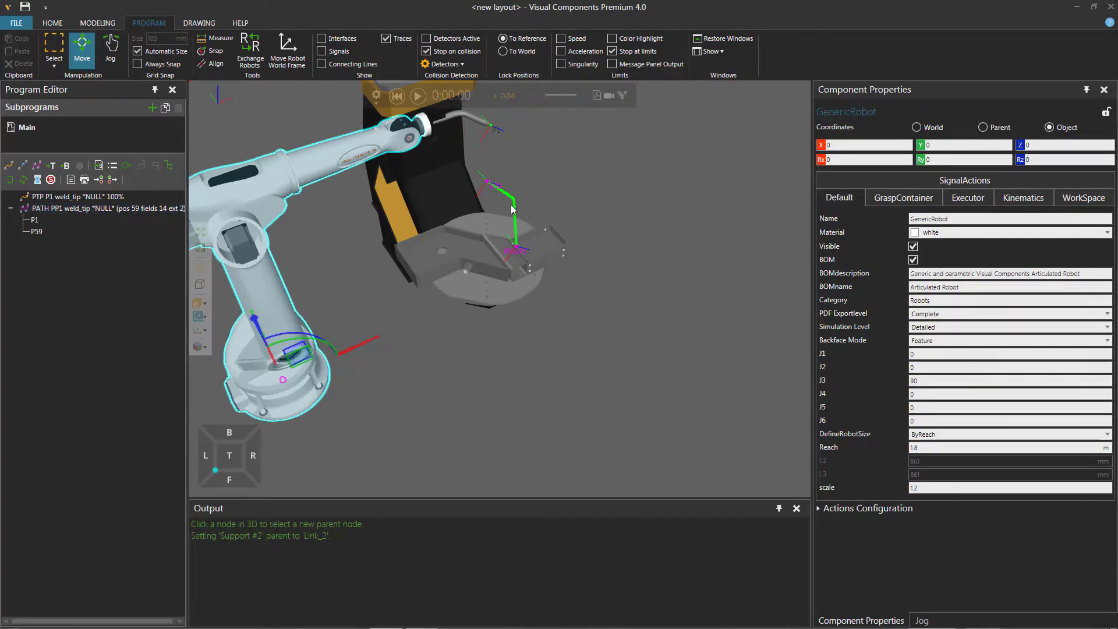
mouse_move(351, 350)
left_mouse_down()
mouse_move(258, 382)
mouse_move(478, 278)
mouse_move(357, 342)
left_mouse_up()
mouse_move(474, 387)
right_mouse_down()
mouse_move(445, 375)
mouse_move(468, 408)
right_mouse_up()
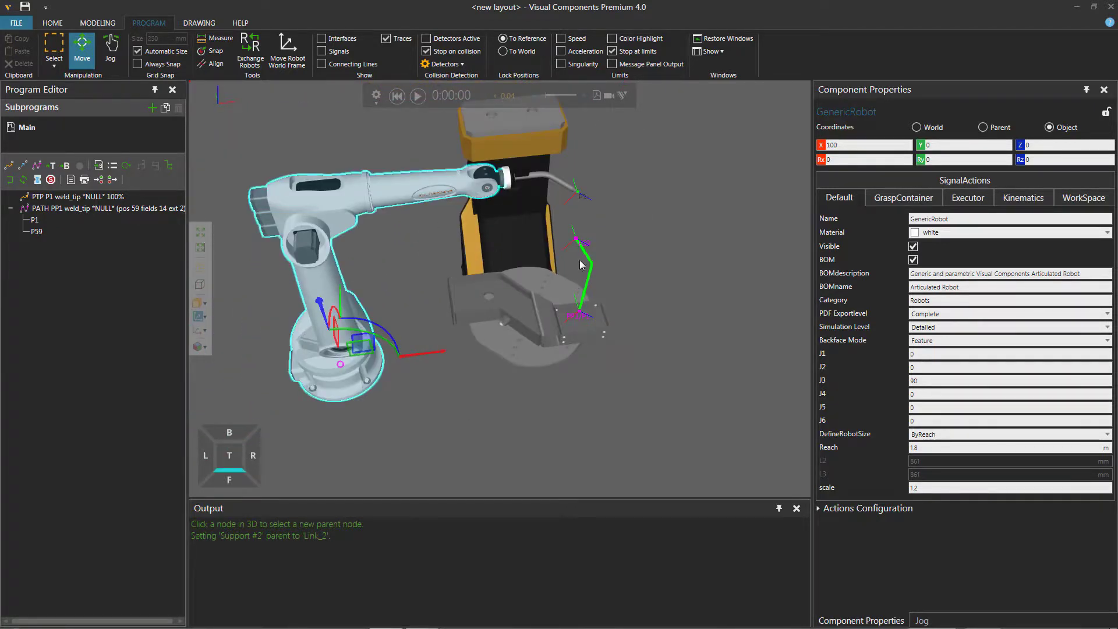
Lock the robot positions to world and move GenericRobot along its X axis to about 227.8 mm
scroll(593, 297, "up", 3)
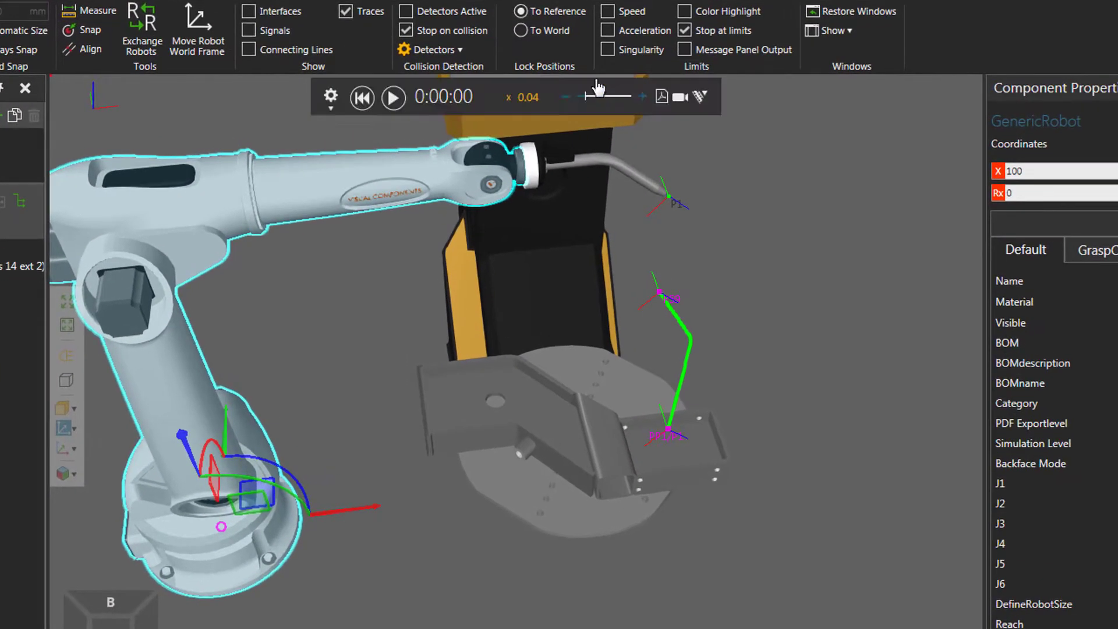
left_click(520, 31)
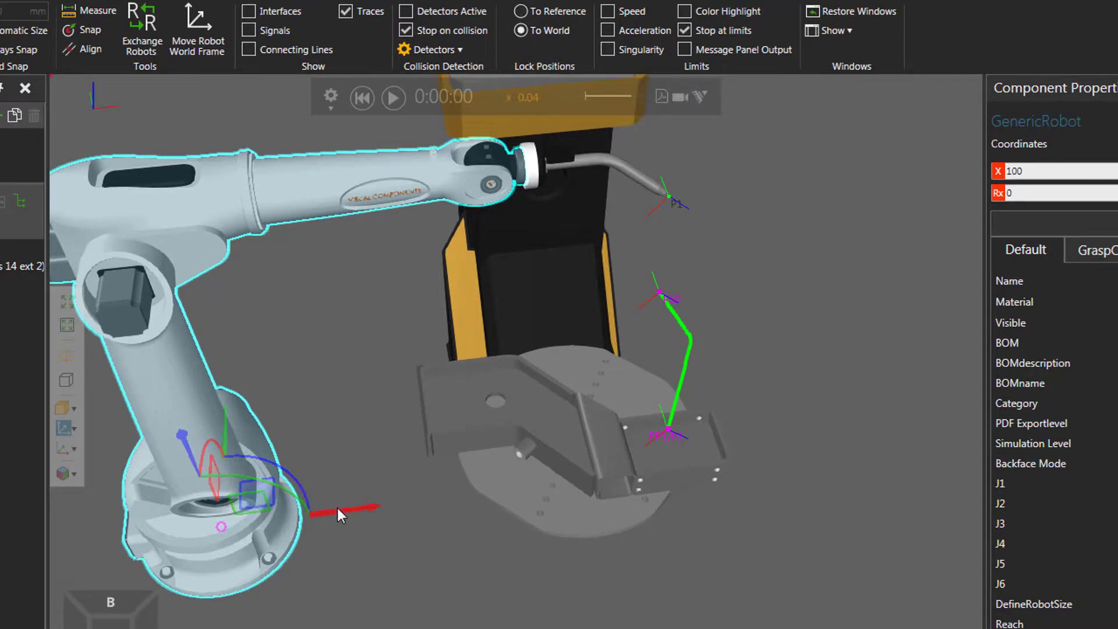
left_click_drag(337, 512, 379, 531)
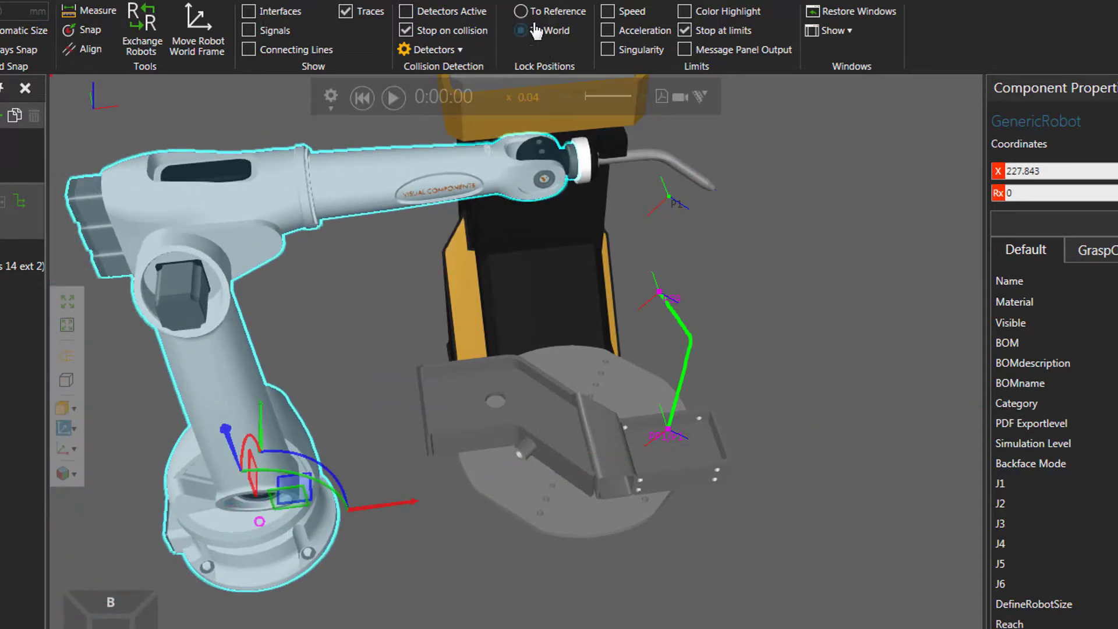
Lock the robot positions to reference and move GenericRobot further along its X axis
left_click(521, 11)
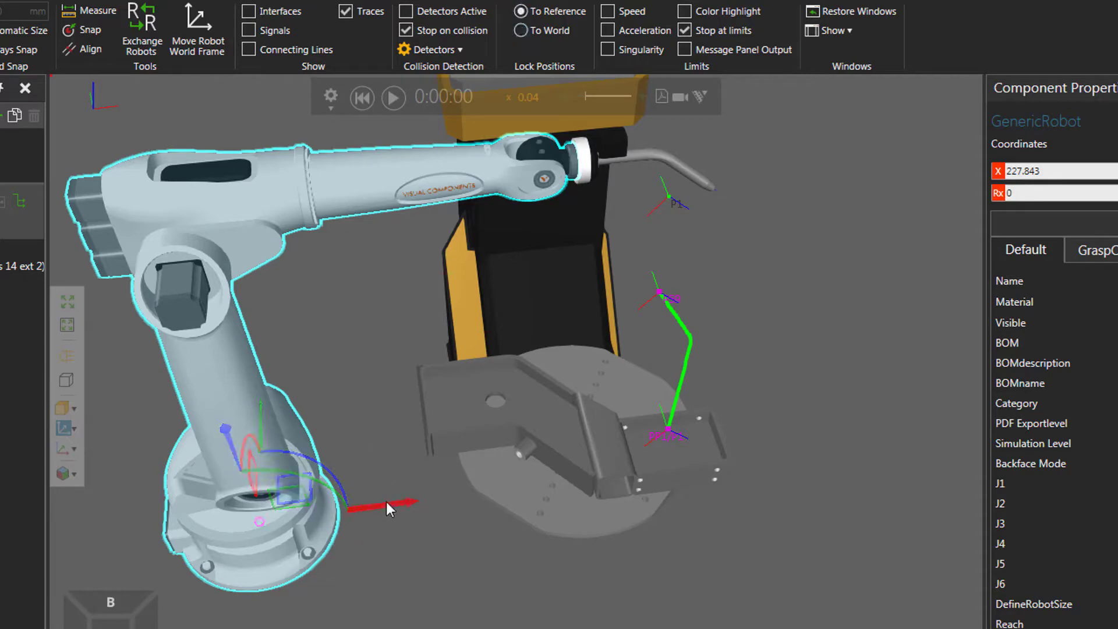
left_click_drag(388, 503, 439, 509)
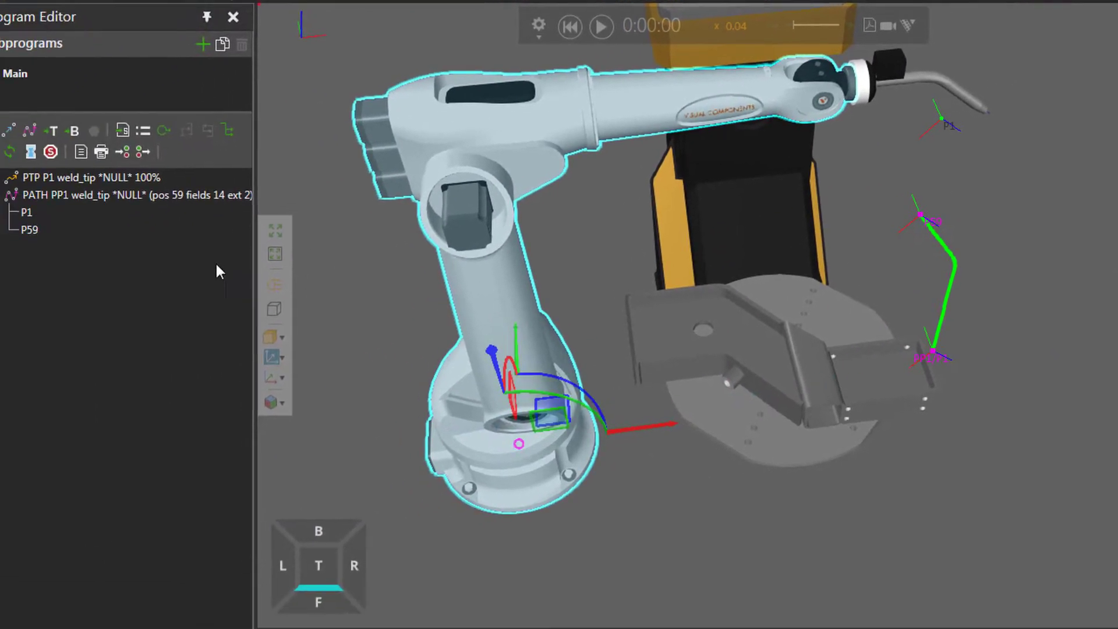
Set the base of path statement PP1 to BASE_1
left_click(74, 191)
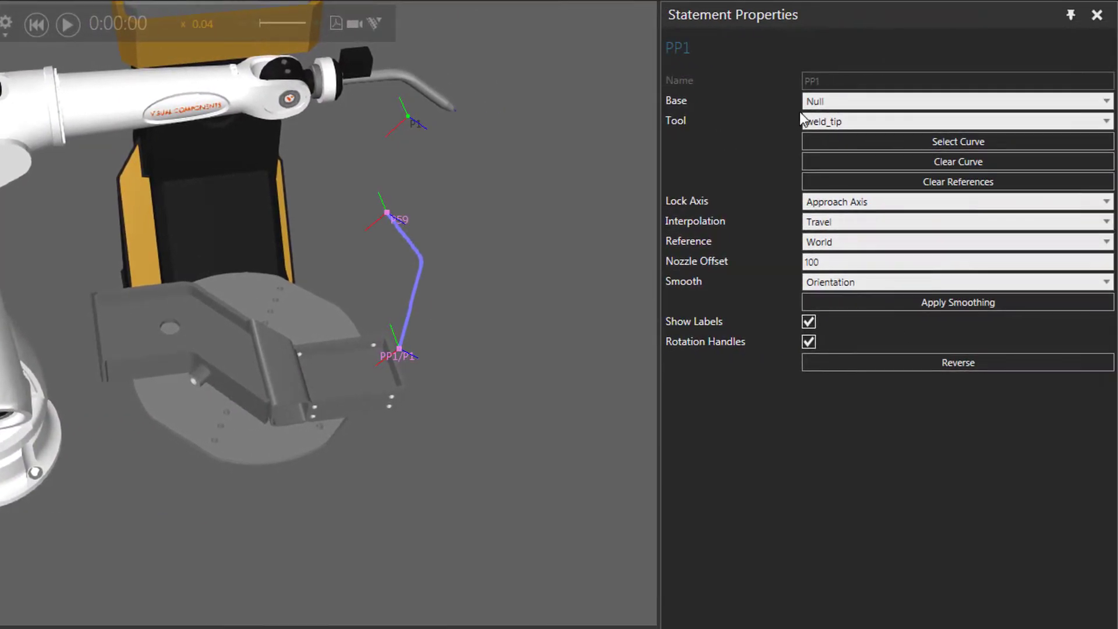
left_click(831, 101)
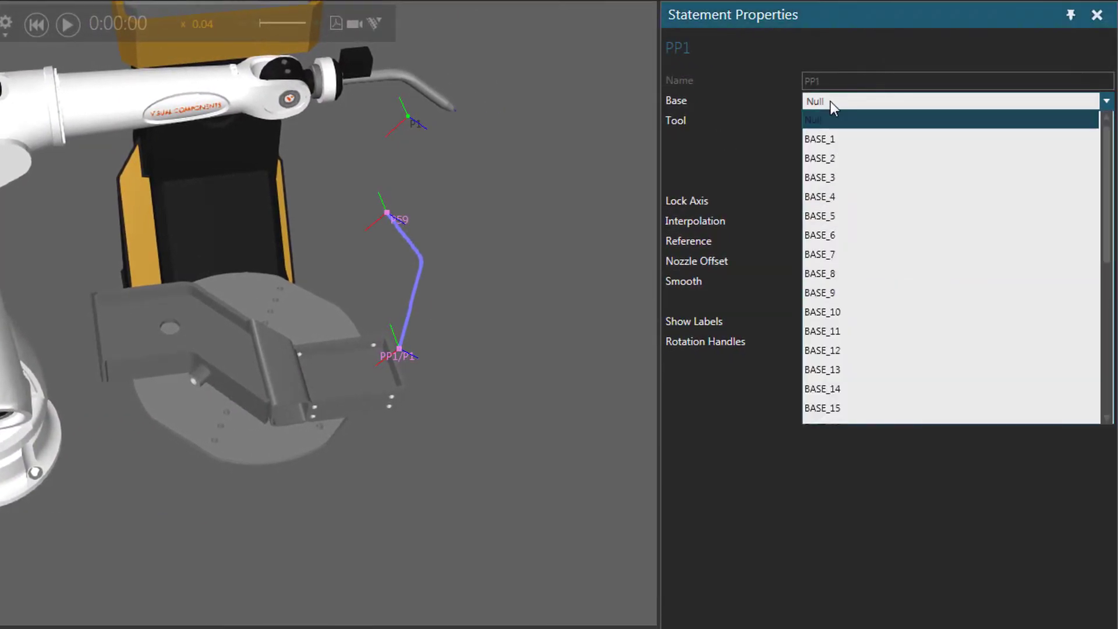
left_click(853, 142)
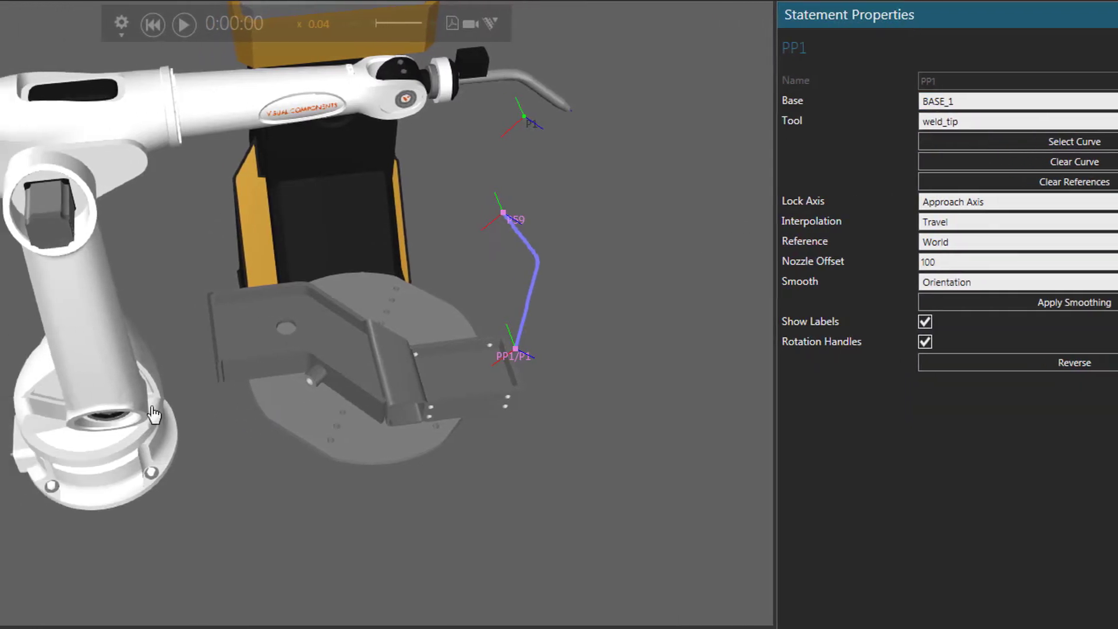
Select GenericRobot for jogging, set its active base to BASE_1, and open that base's properties
left_click(154, 415)
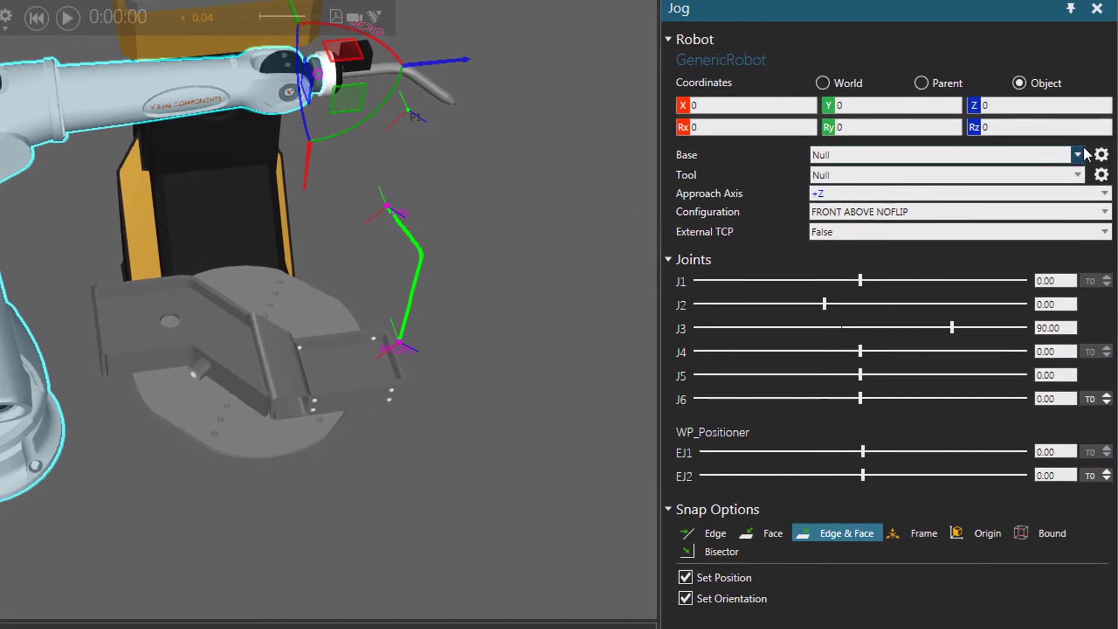
left_click(1078, 154)
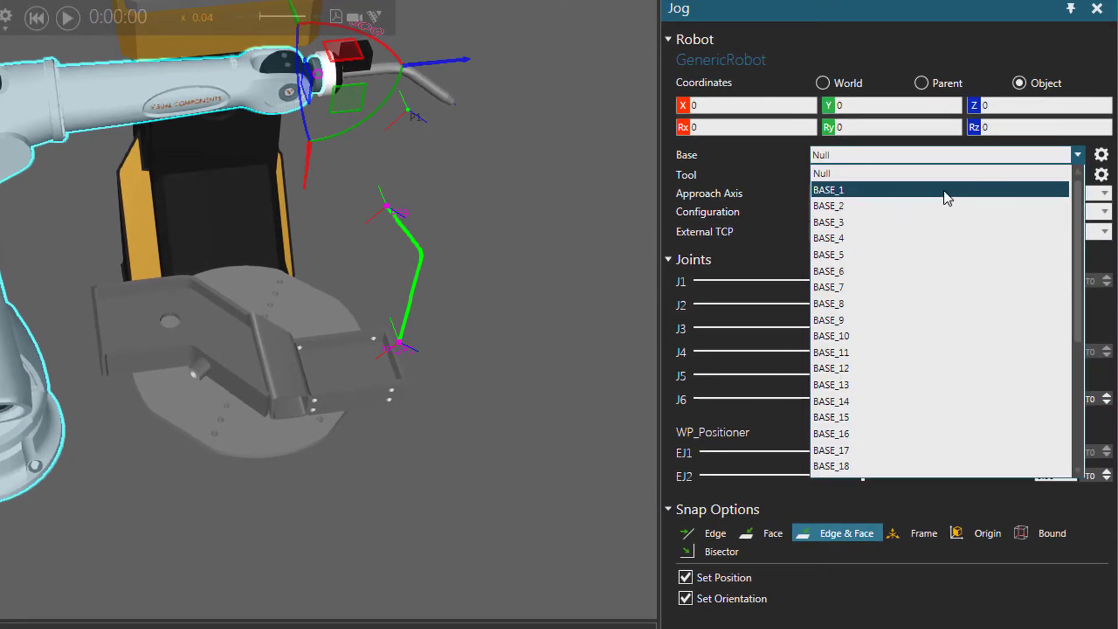
left_click(950, 194)
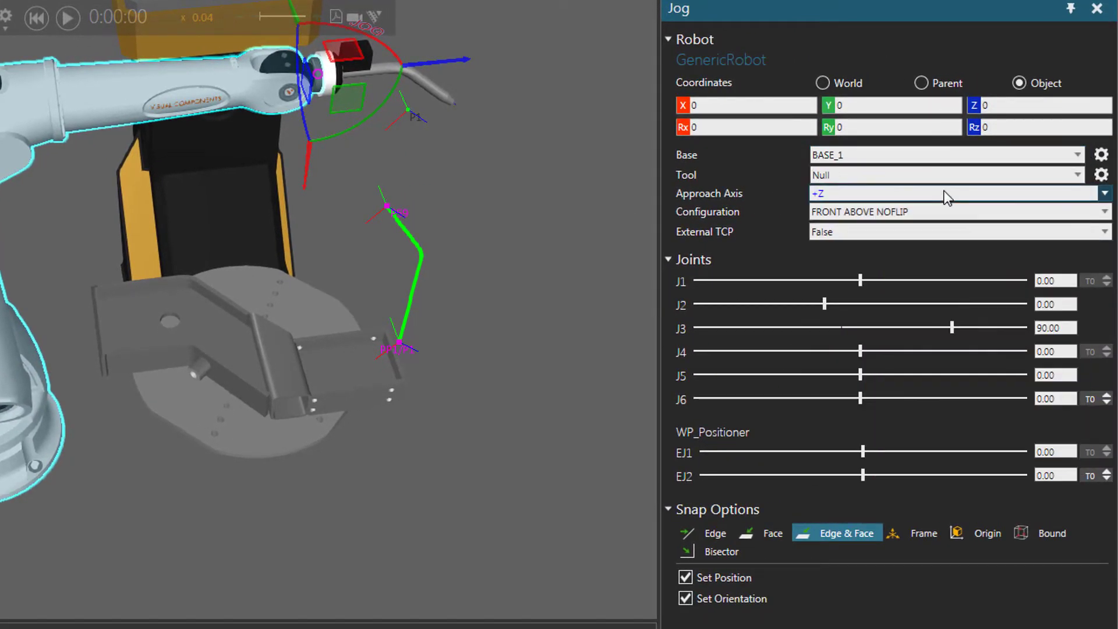
left_click(1102, 155)
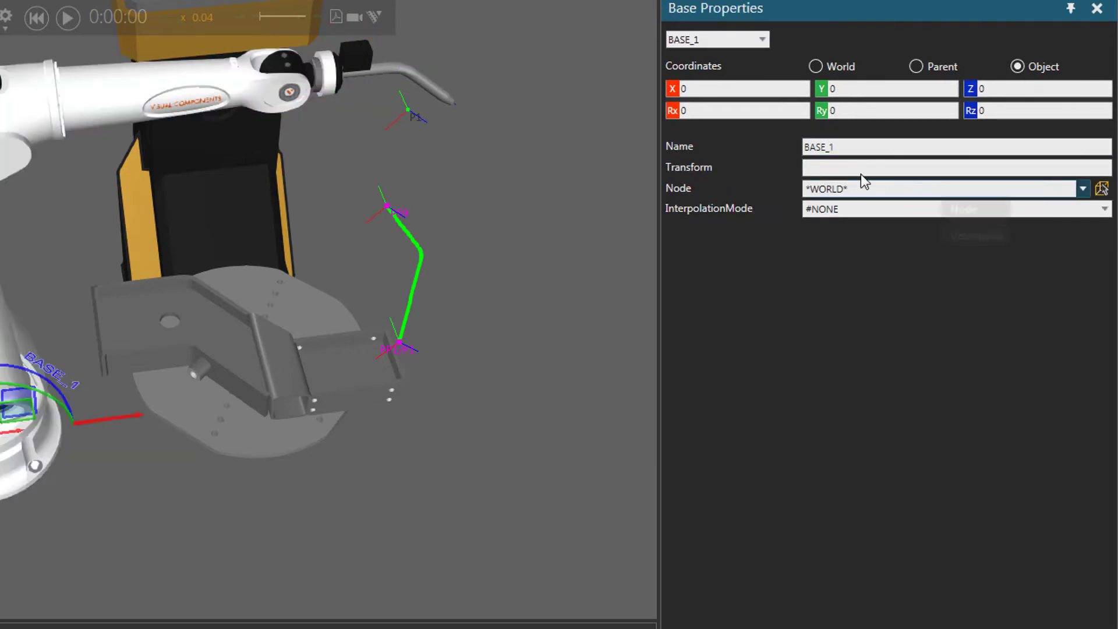